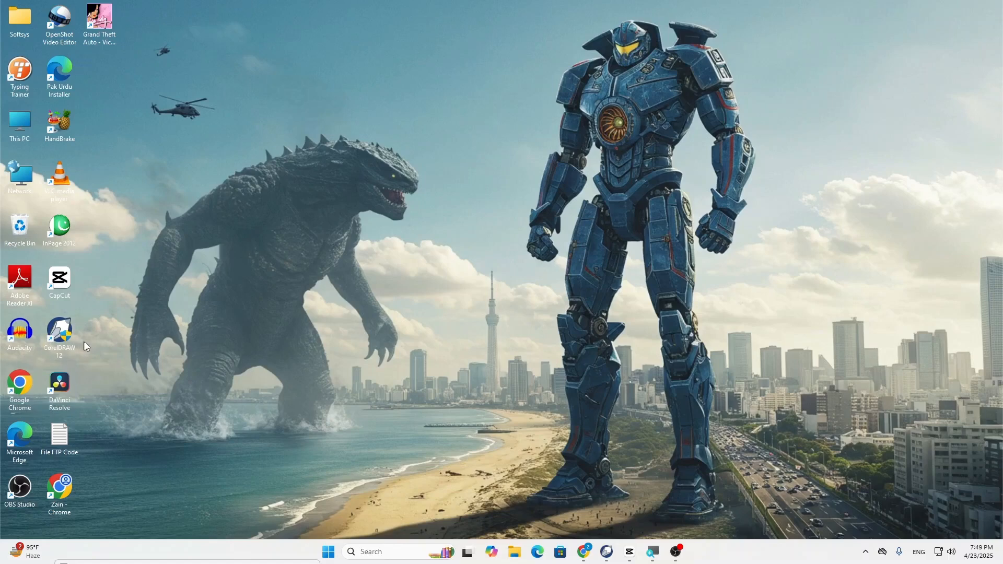
- Switch to CorelDRAW and reposition the Like, Comment, Share and Subscribe reference image beside the page, below the thumbs-up picture
{"action": "left_click", "coordinate": [607, 549]}
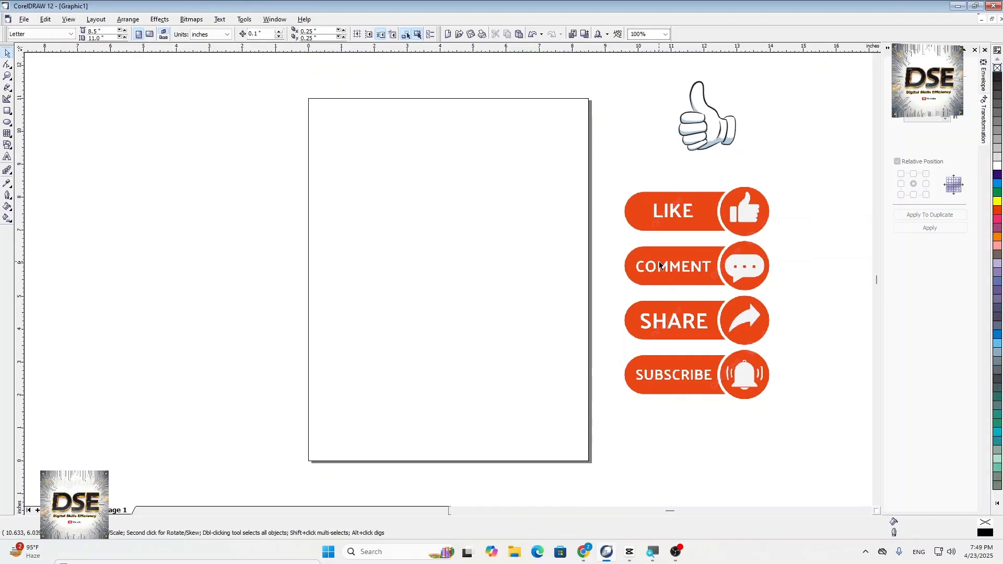
{"action": "left_click_drag", "start_coordinate": [659, 266], "coordinate": [629, 275]}
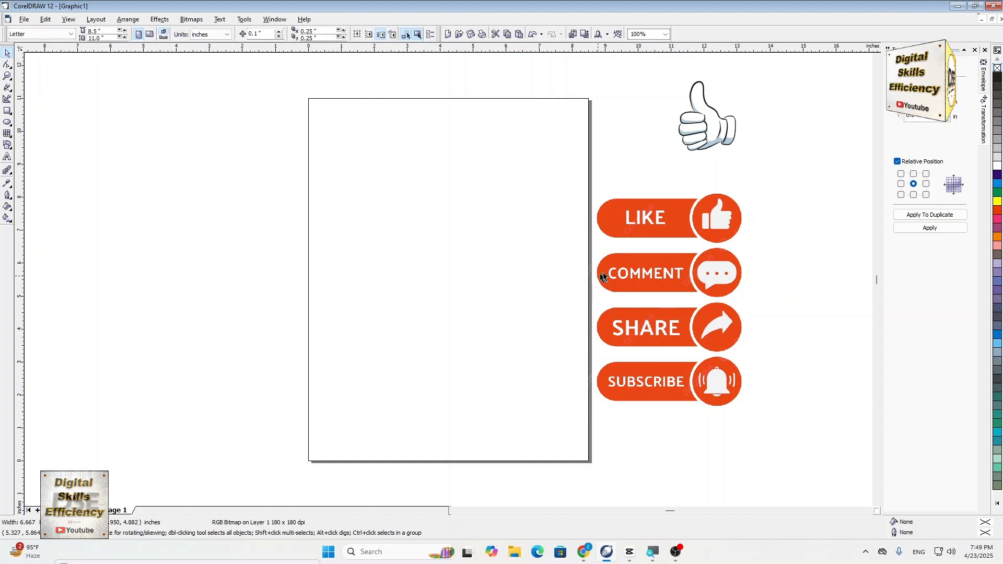
{"action": "left_click_drag", "start_coordinate": [635, 267], "coordinate": [671, 275]}
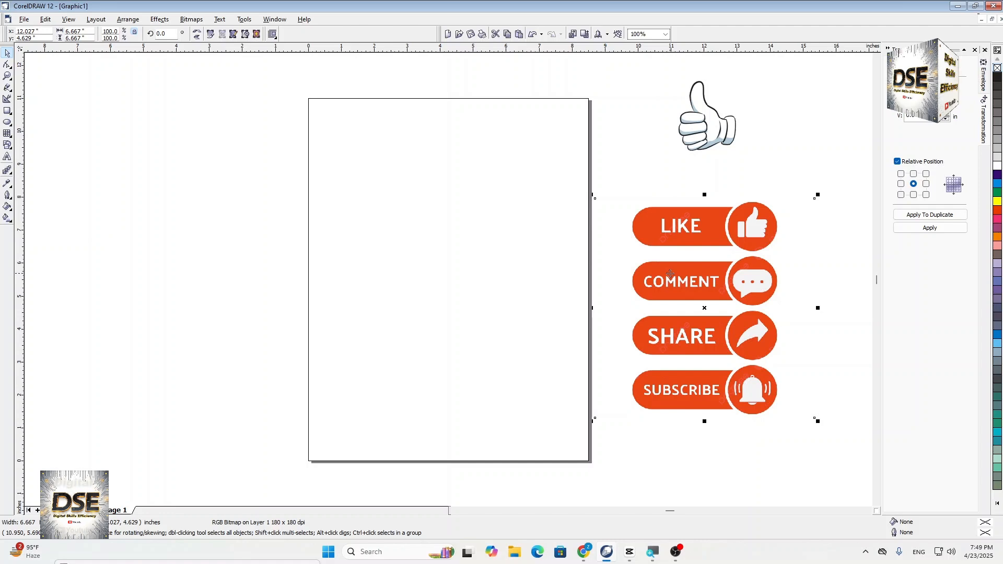
{"action": "left_click_drag", "start_coordinate": [660, 272], "coordinate": [658, 263]}
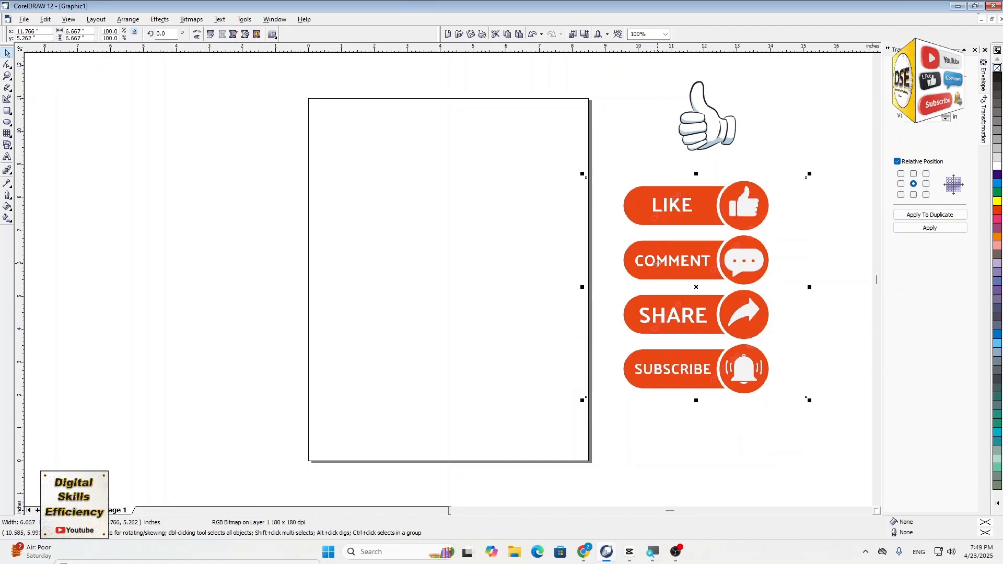
{"action": "left_click", "coordinate": [595, 251]}
{"action": "left_click", "coordinate": [327, 174]}
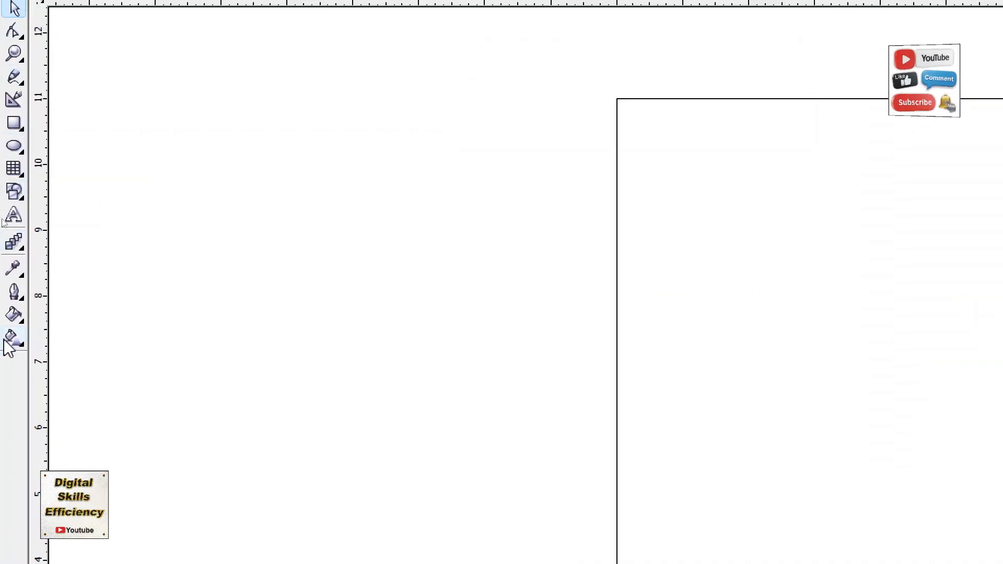
- Draw a horizontal rectangle about 4.7 by 1.3 inches in the empty area left of the page
{"action": "left_click", "coordinate": [8, 114]}
{"action": "left_click_drag", "start_coordinate": [110, 188], "coordinate": [265, 231]}
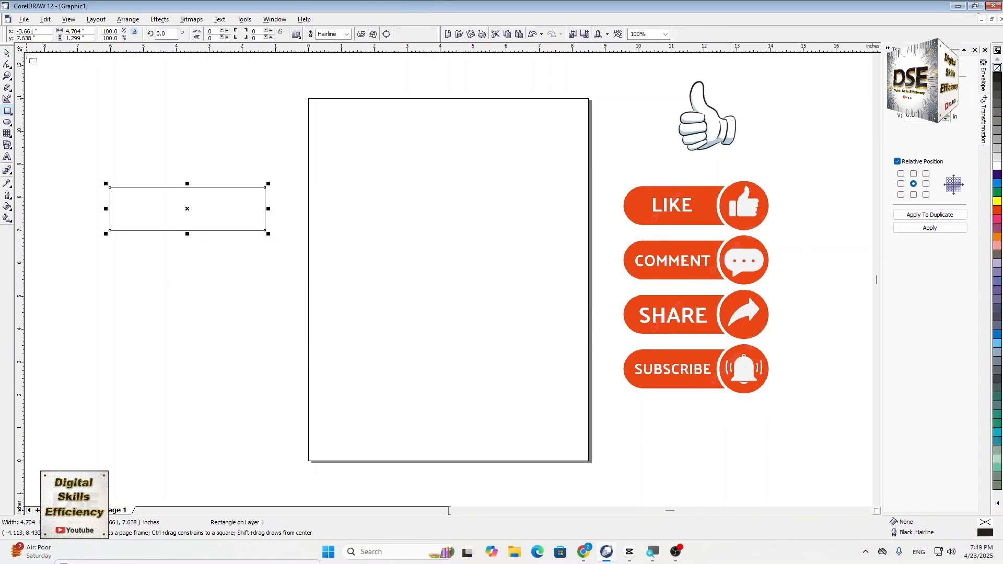
{"action": "left_click", "coordinate": [7, 53]}
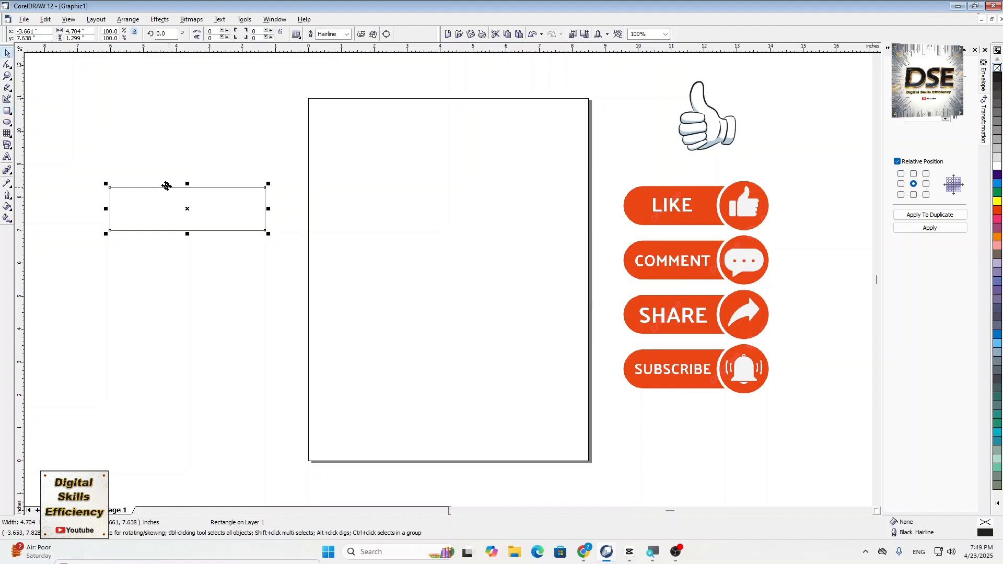
{"action": "left_click", "coordinate": [103, 199]}
- Convert the rectangle to curves so its sides can be reshaped
{"action": "scroll", "coordinate": [103, 199], "scroll_direction": "up", "scroll_amount": 3}
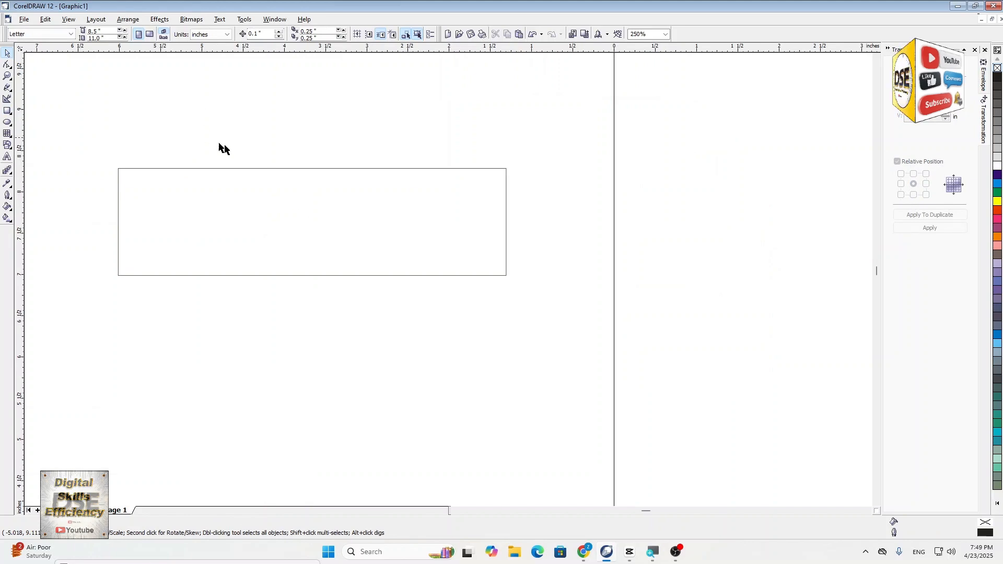
{"action": "left_click", "coordinate": [128, 19]}
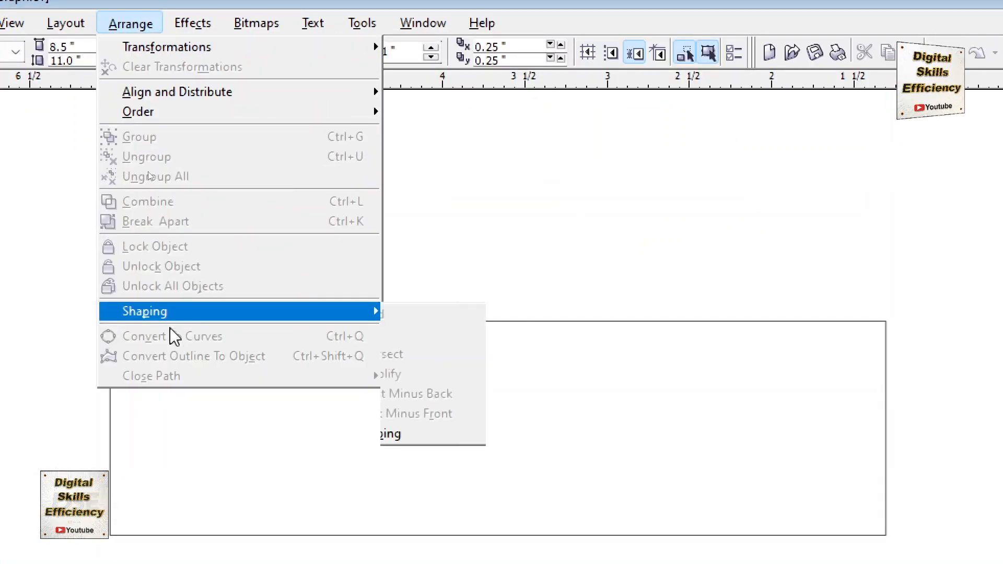
{"action": "left_click", "coordinate": [586, 235]}
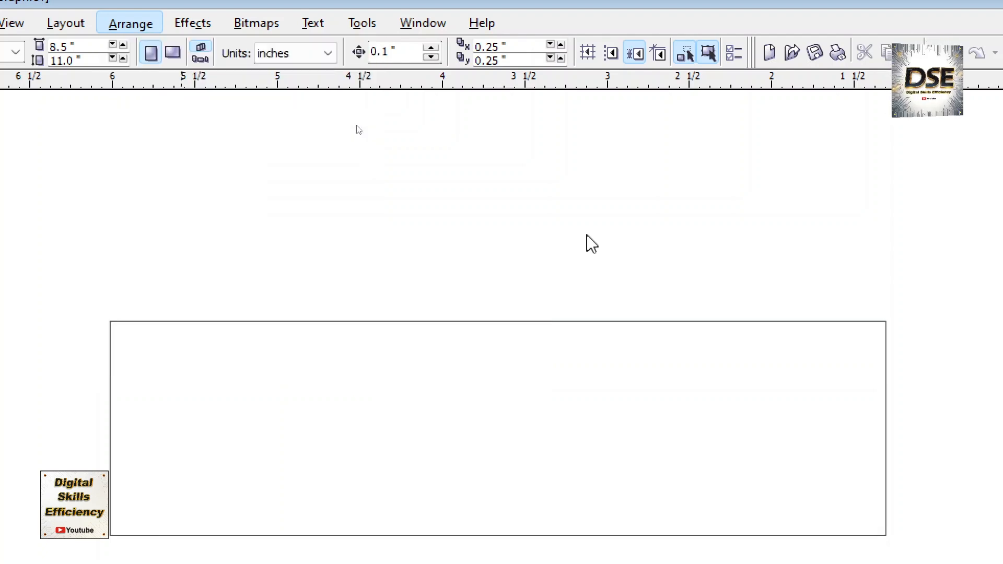
{"action": "left_click", "coordinate": [482, 321]}
{"action": "left_click", "coordinate": [140, 26]}
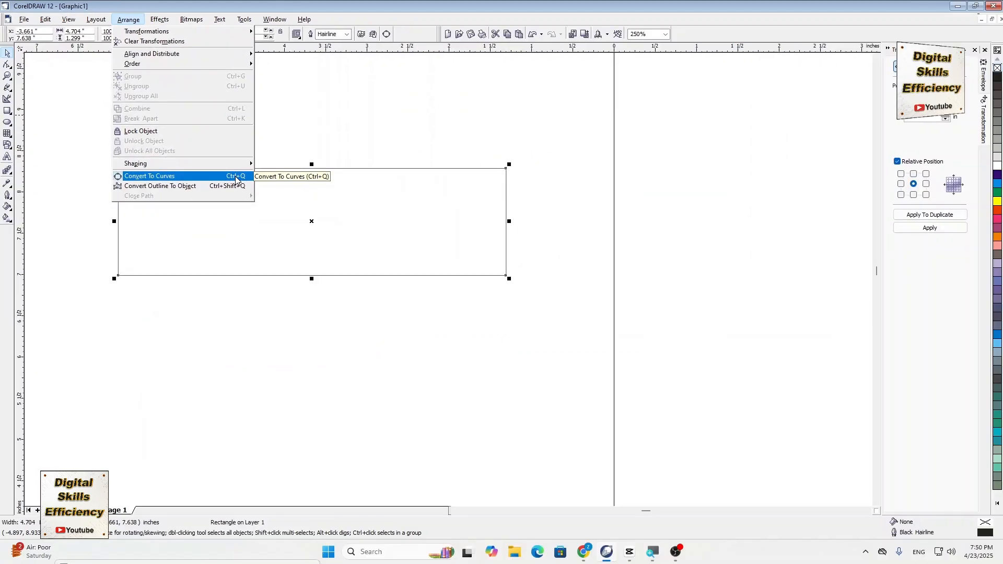
{"action": "left_click", "coordinate": [346, 356]}
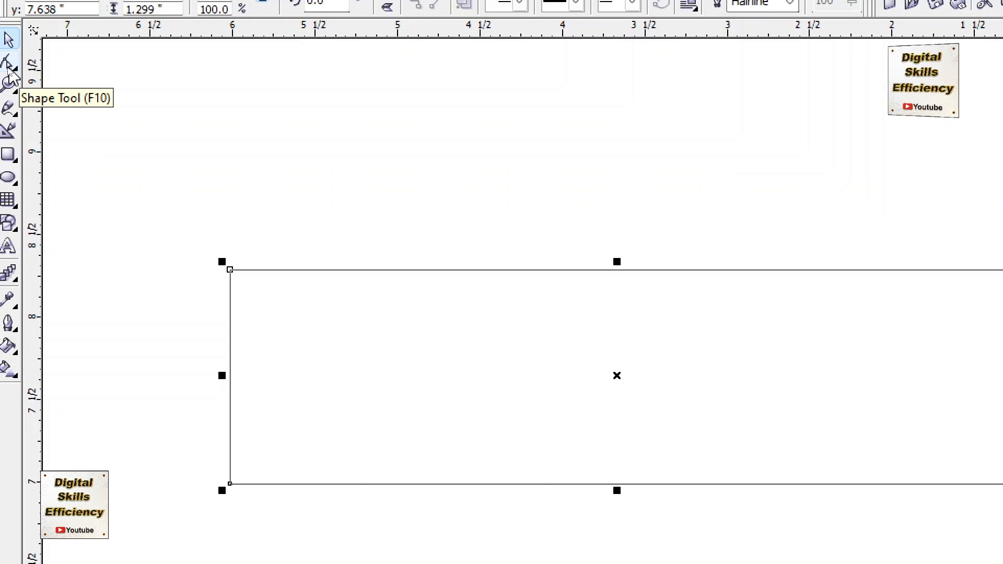
- Convert the rectangle's right side from a line to a curve and bow it inward into a concave arc
{"action": "left_click", "coordinate": [8, 68]}
{"action": "scroll", "coordinate": [914, 302], "scroll_direction": "up", "scroll_amount": 2}
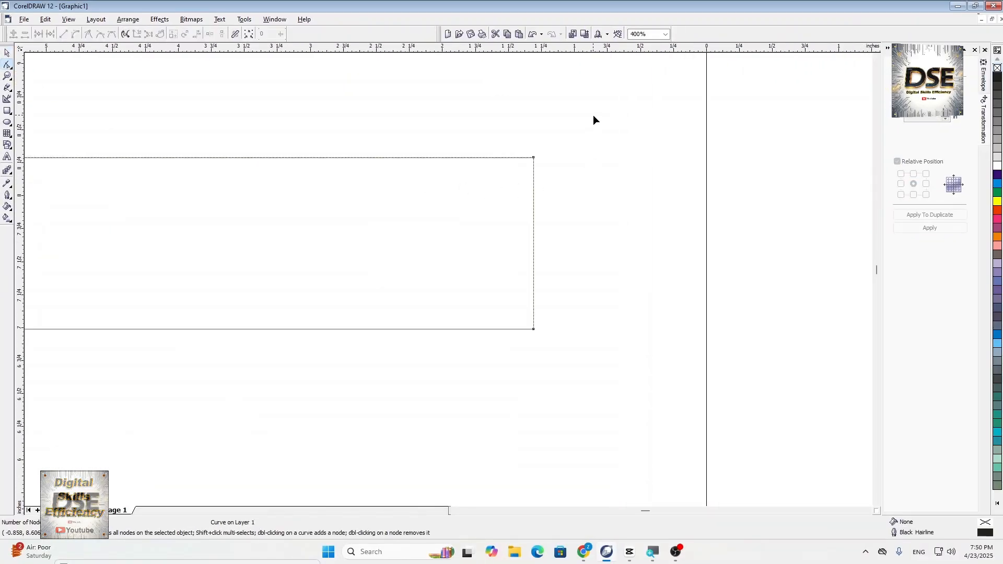
{"action": "left_click_drag", "start_coordinate": [594, 115], "coordinate": [489, 391]}
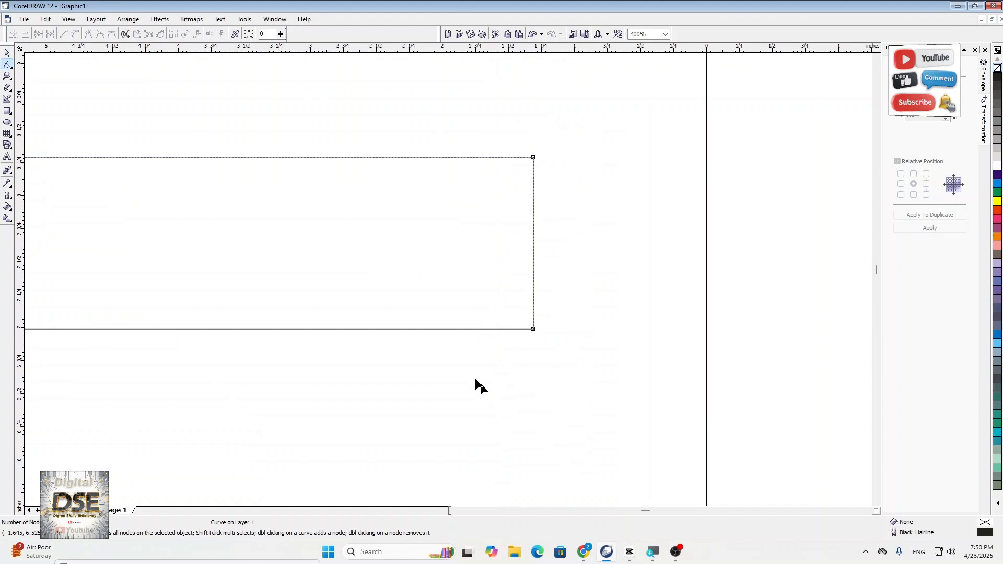
{"action": "scroll", "coordinate": [538, 74], "scroll_direction": "up", "scroll_amount": 1}
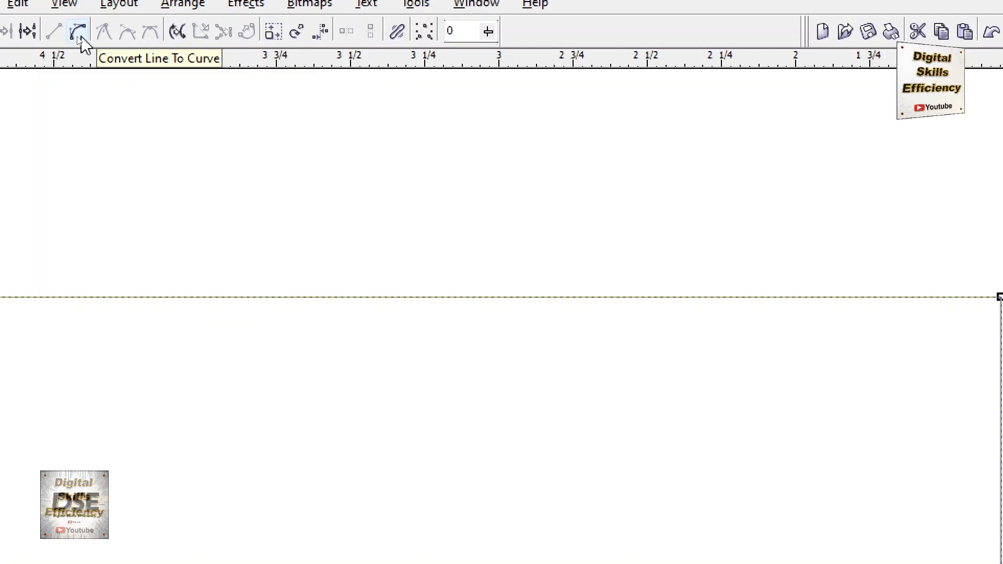
{"action": "left_click", "coordinate": [80, 36]}
{"action": "scroll", "coordinate": [539, 287], "scroll_direction": "up", "scroll_amount": 1}
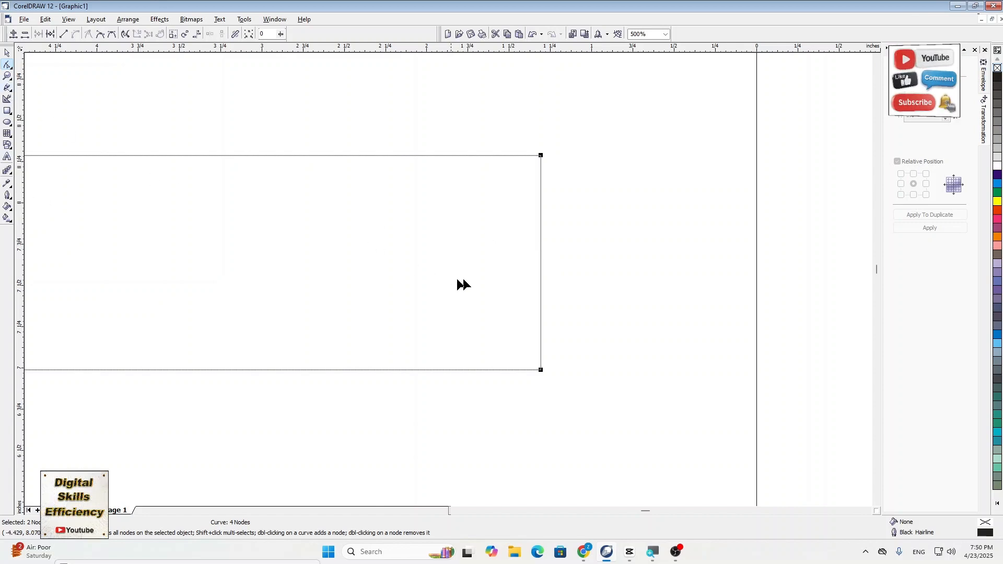
{"action": "left_click_drag", "start_coordinate": [540, 255], "coordinate": [490, 261]}
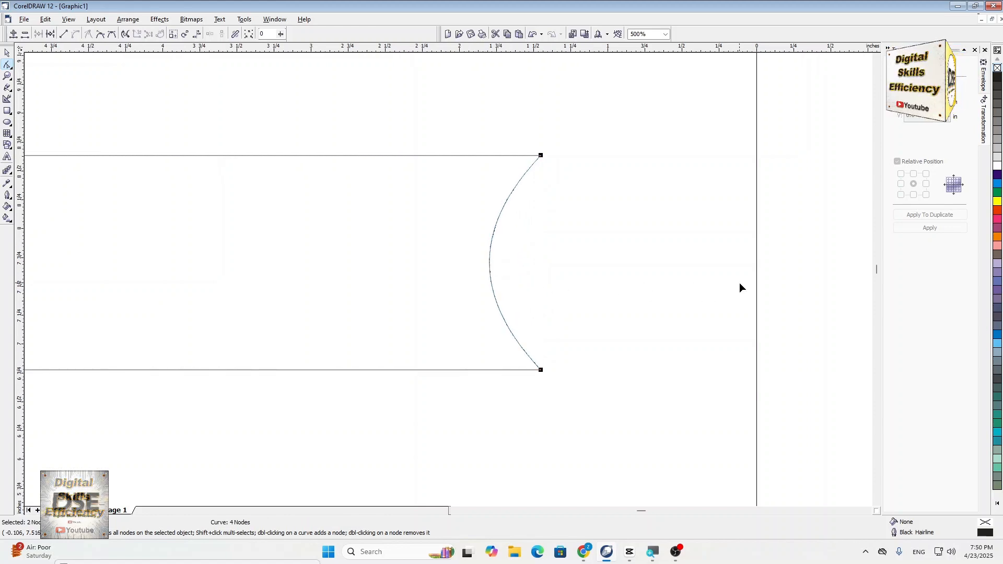
- Convert the shape's left side from a line to a curve and bow it outward
{"action": "scroll", "coordinate": [739, 284], "scroll_direction": "down", "scroll_amount": 3}
{"action": "scroll", "coordinate": [407, 296], "scroll_direction": "up", "scroll_amount": 2}
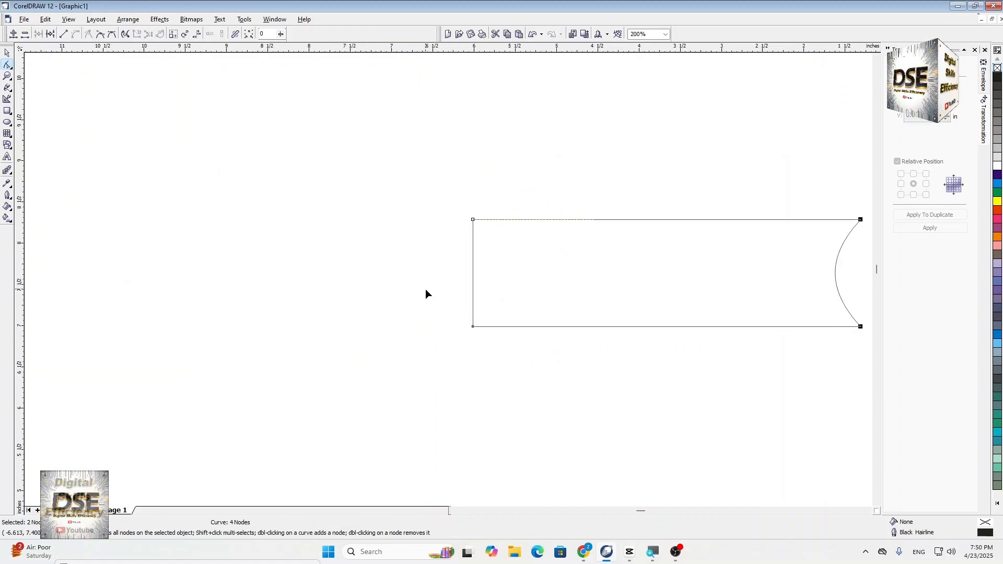
{"action": "scroll", "coordinate": [502, 296], "scroll_direction": "up", "scroll_amount": 2}
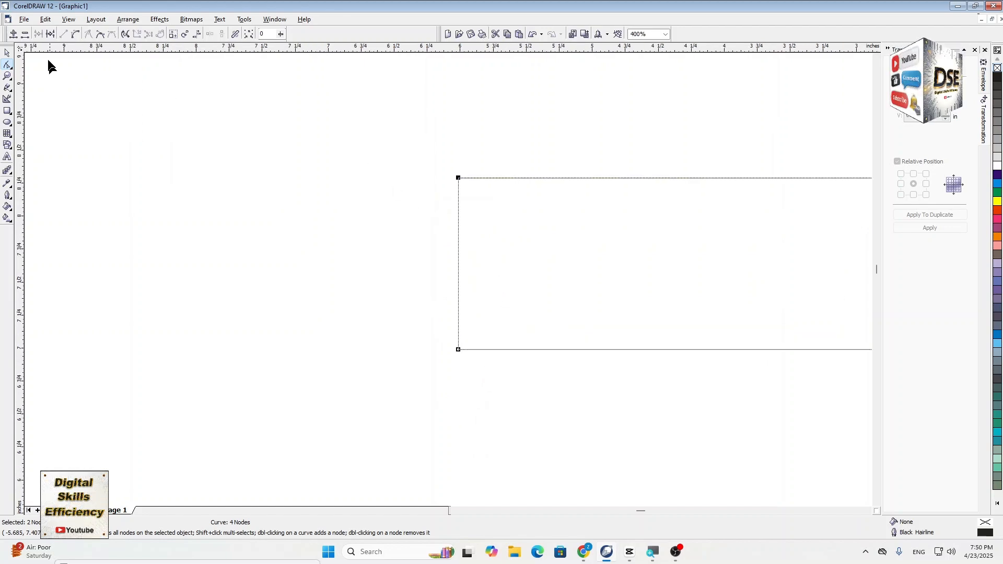
{"action": "left_click", "coordinate": [75, 35]}
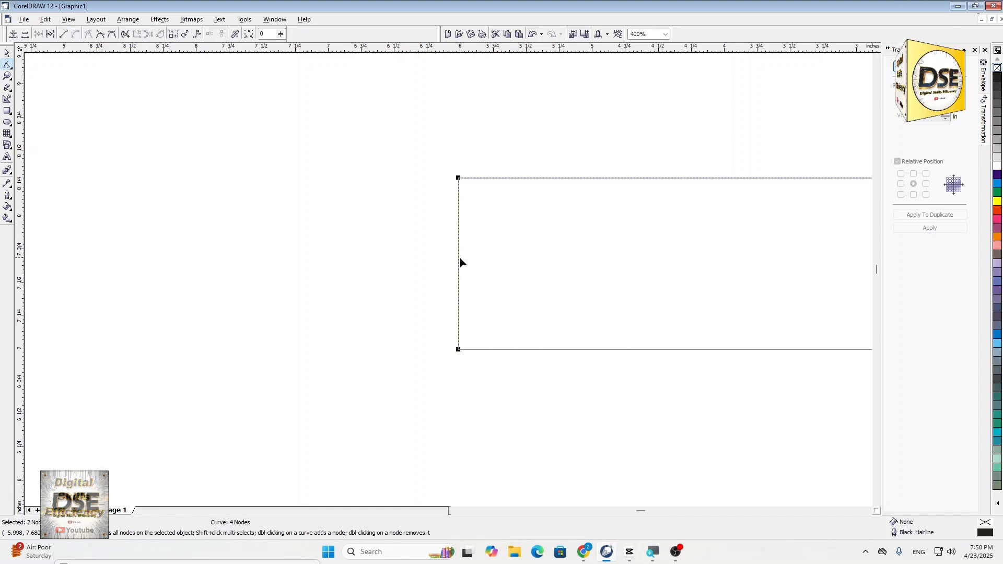
{"action": "left_click_drag", "start_coordinate": [458, 258], "coordinate": [410, 258]}
- Adjust the control handles of the two left corner nodes to form a smooth, full, rounded end
{"action": "scroll", "coordinate": [476, 305], "scroll_direction": "up", "scroll_amount": 1}
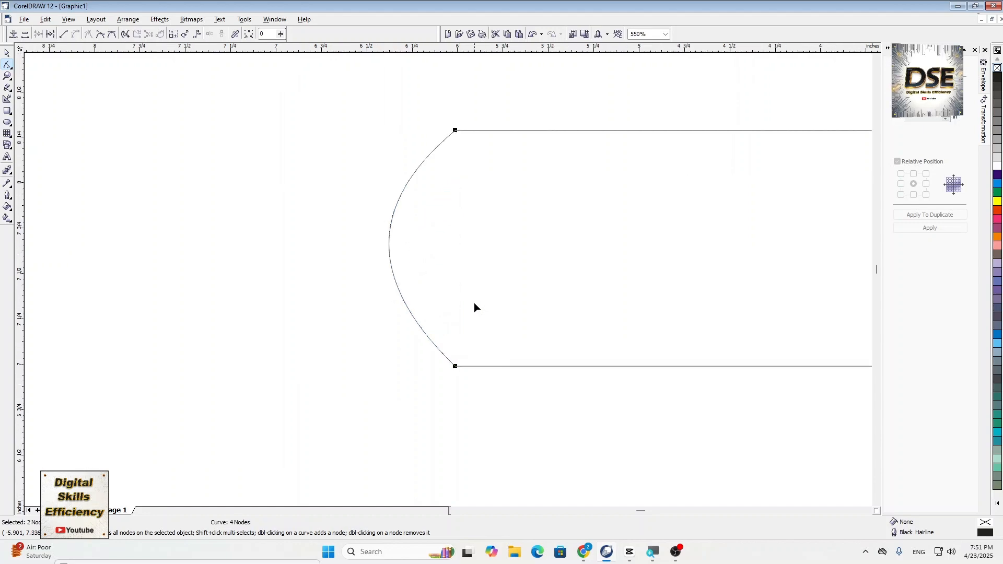
{"action": "left_click", "coordinate": [375, 370]}
{"action": "scroll", "coordinate": [418, 372], "scroll_direction": "up", "scroll_amount": 1}
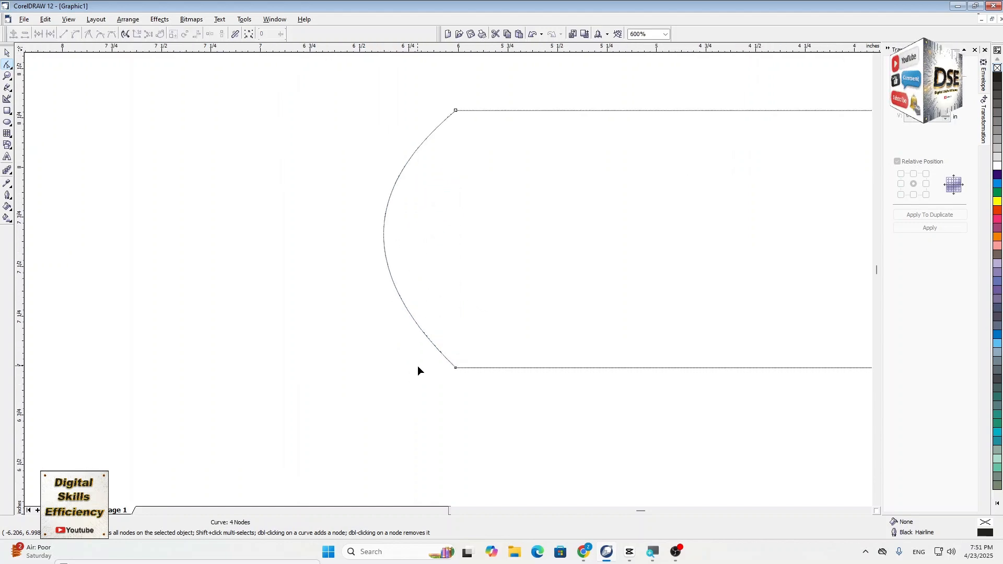
{"action": "left_click", "coordinate": [455, 369]}
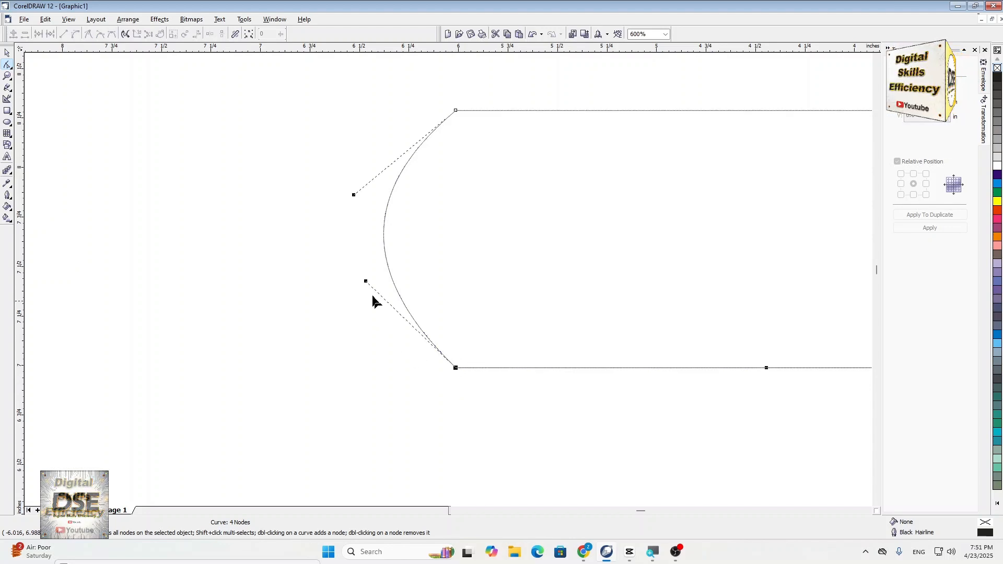
{"action": "left_click_drag", "start_coordinate": [366, 285], "coordinate": [314, 343]}
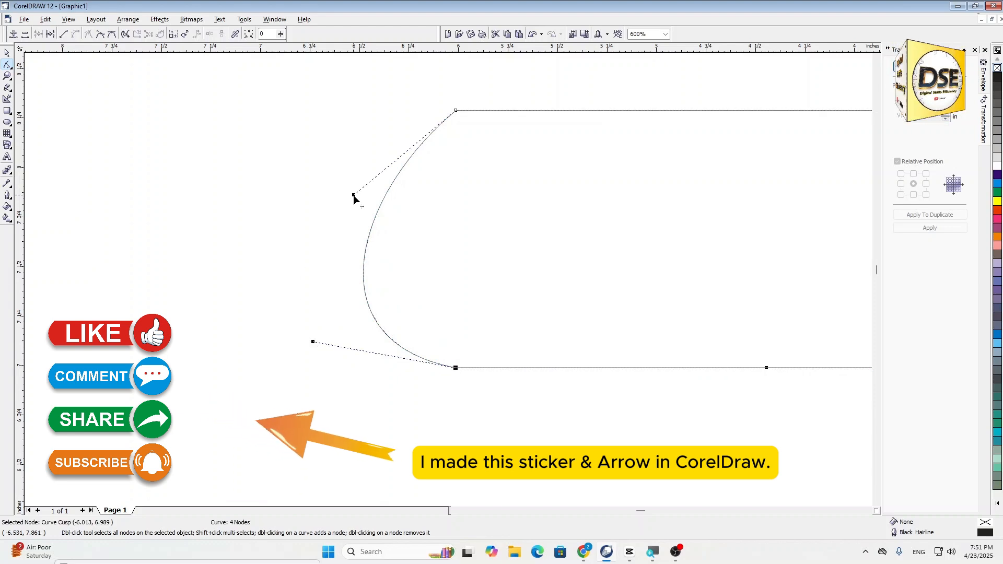
{"action": "left_click_drag", "start_coordinate": [353, 197], "coordinate": [310, 120]}
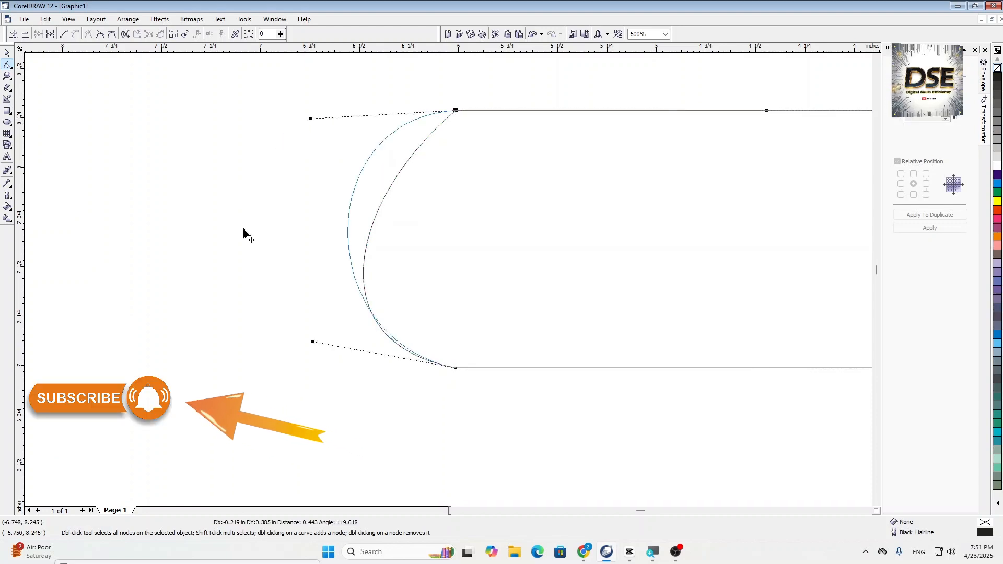
{"action": "left_click_drag", "start_coordinate": [312, 343], "coordinate": [163, 359]}
{"action": "scroll", "coordinate": [159, 358], "scroll_direction": "down", "scroll_amount": 3}
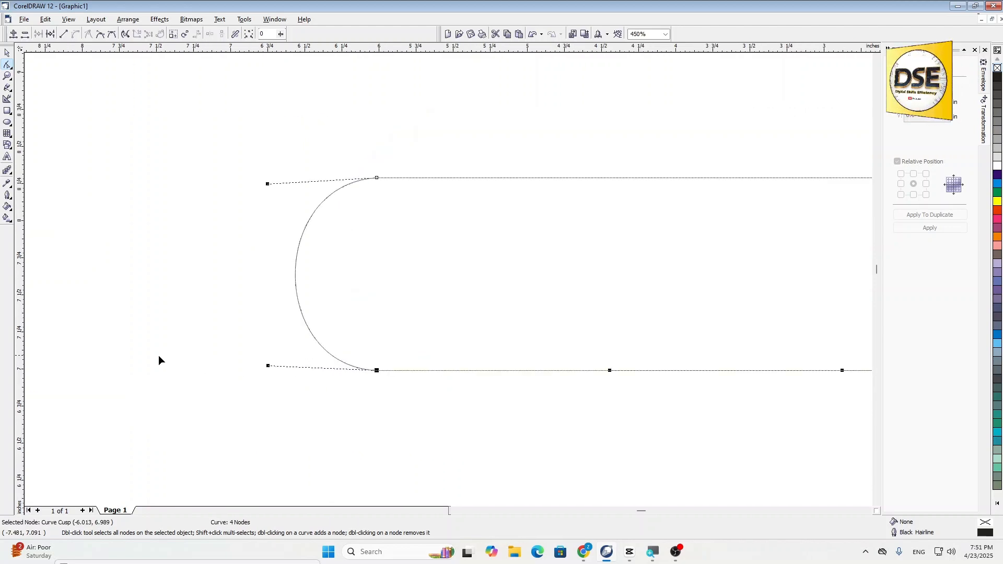
{"action": "left_click", "coordinate": [7, 52]}
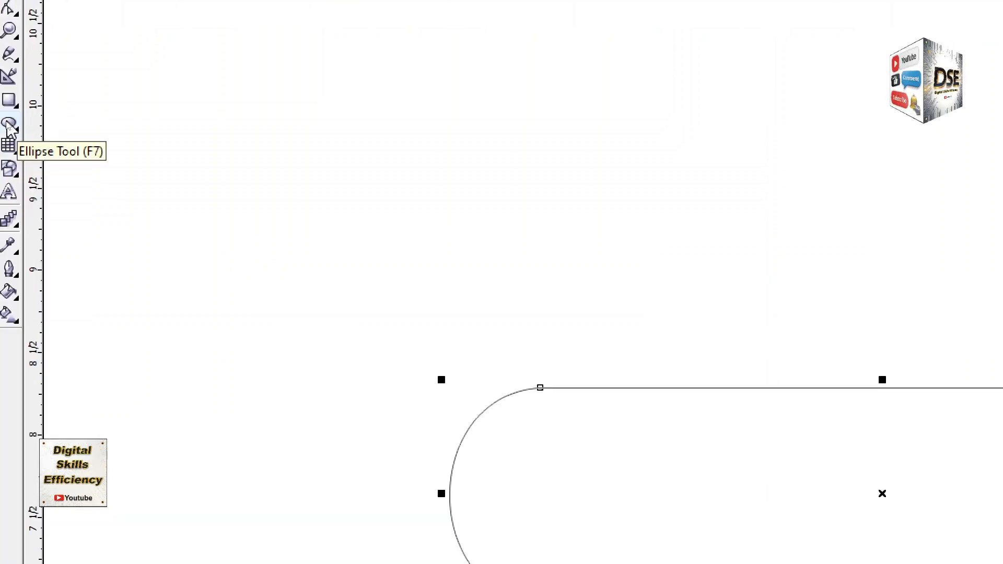
- Draw a circle about 0.82 inches in diameter above and to the left of the banner shape
{"action": "left_click", "coordinate": [7, 125]}
{"action": "left_click_drag", "start_coordinate": [183, 129], "coordinate": [187, 134]}
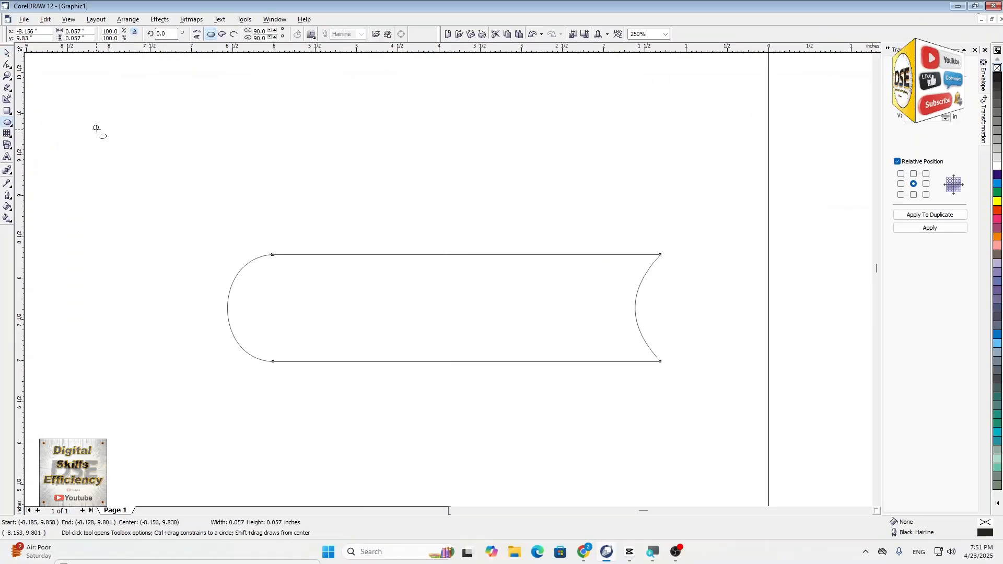
{"action": "left_click_drag", "start_coordinate": [96, 128], "coordinate": [142, 193]}
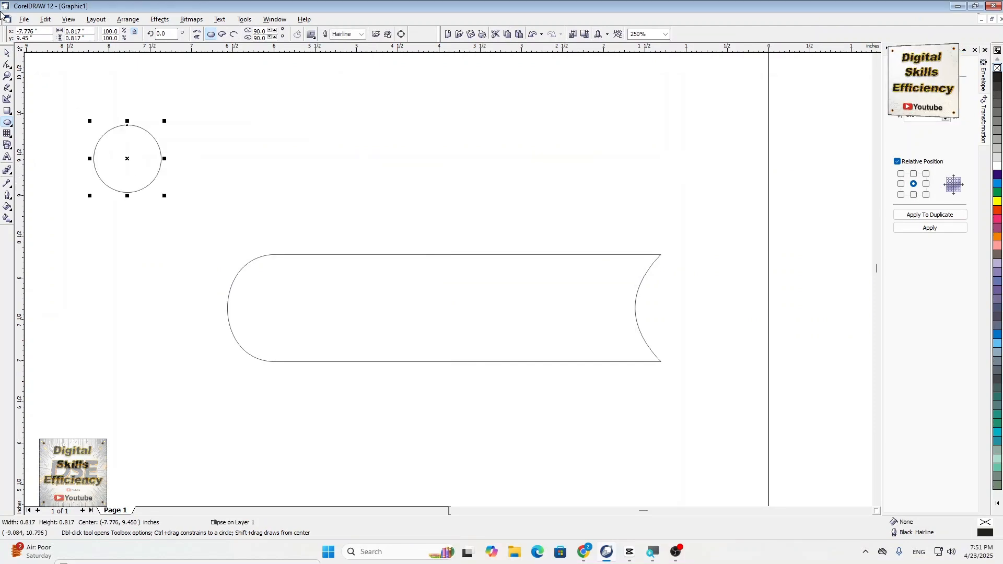
{"action": "left_click", "coordinate": [8, 53]}
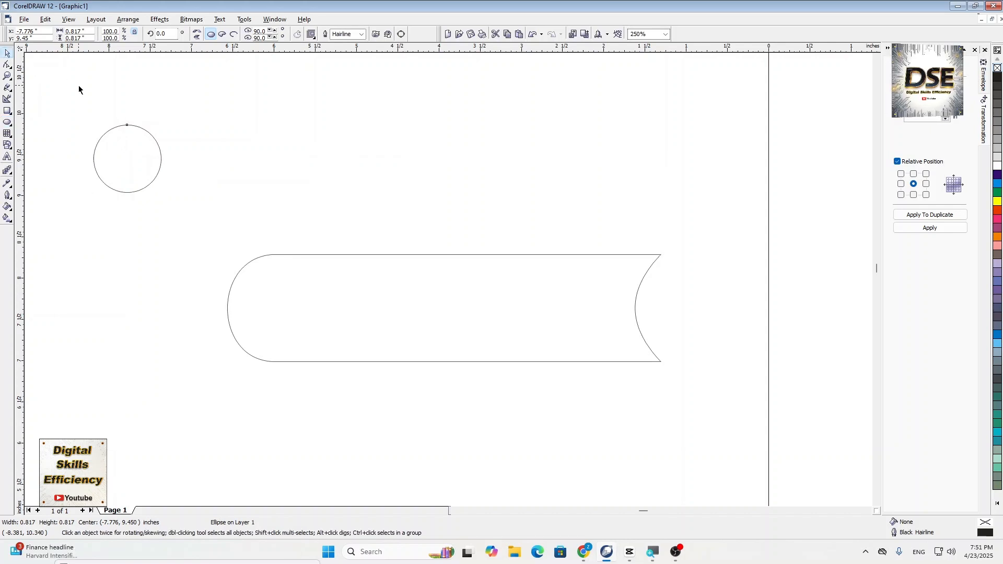
- Move the circle beside the banner's concave end and enlarge it to about 1.34 inches in diameter
{"action": "left_click_drag", "start_coordinate": [128, 159], "coordinate": [675, 299]}
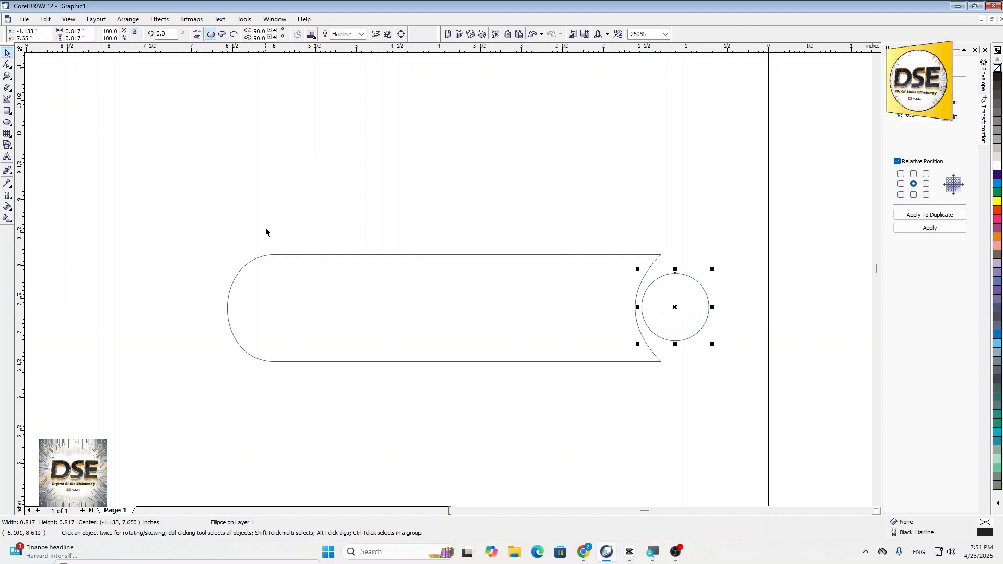
{"action": "scroll", "coordinate": [266, 229], "scroll_direction": "down", "scroll_amount": 1}
{"action": "scroll", "coordinate": [699, 324], "scroll_direction": "up", "scroll_amount": 1}
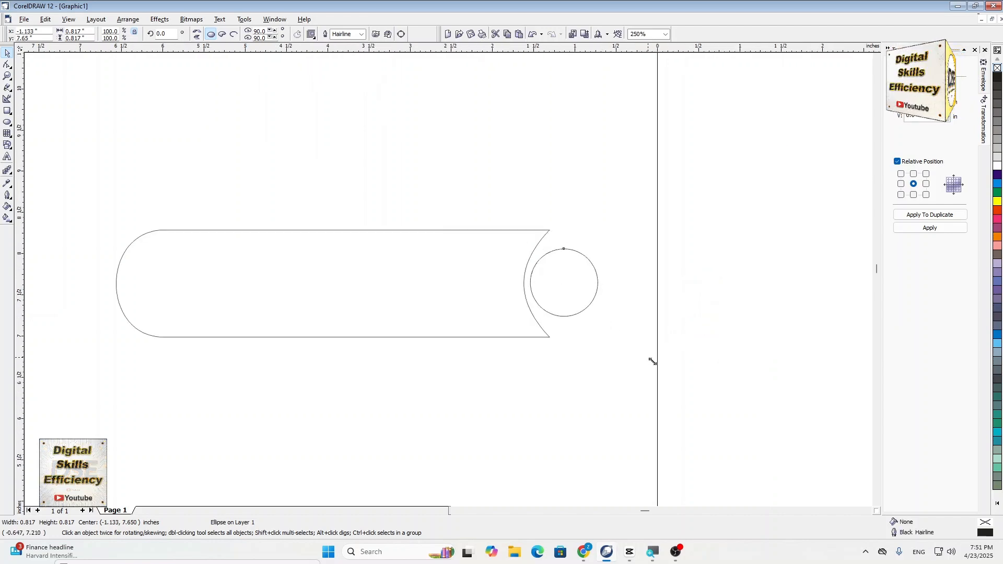
{"action": "left_click_drag", "start_coordinate": [654, 362], "coordinate": [614, 305]}
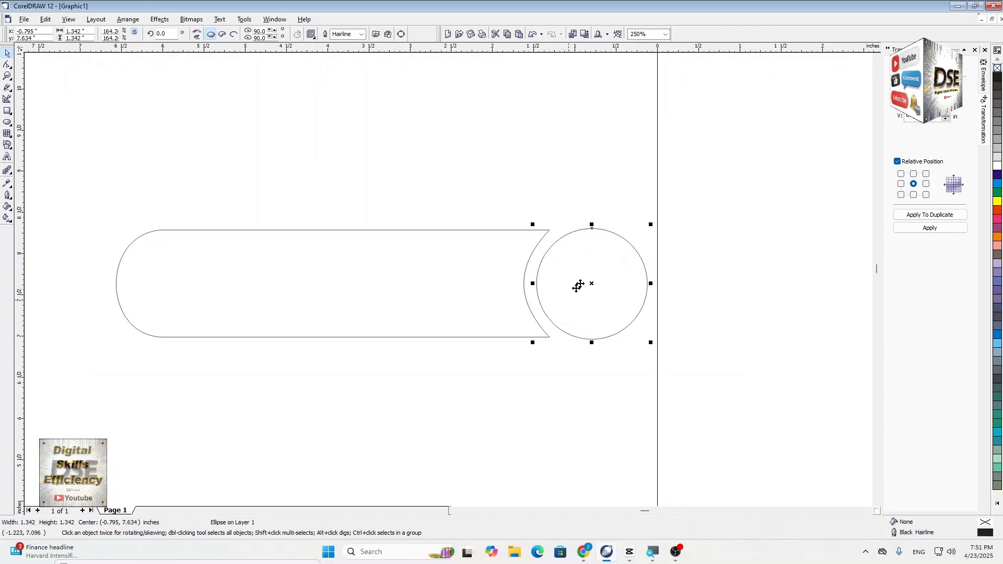
- Adjust the control handles of the banner's two right corner nodes so its concave end curves evenly around the circle
{"action": "scroll", "coordinate": [580, 285], "scroll_direction": "up", "scroll_amount": 3}
{"action": "left_click", "coordinate": [525, 292]}
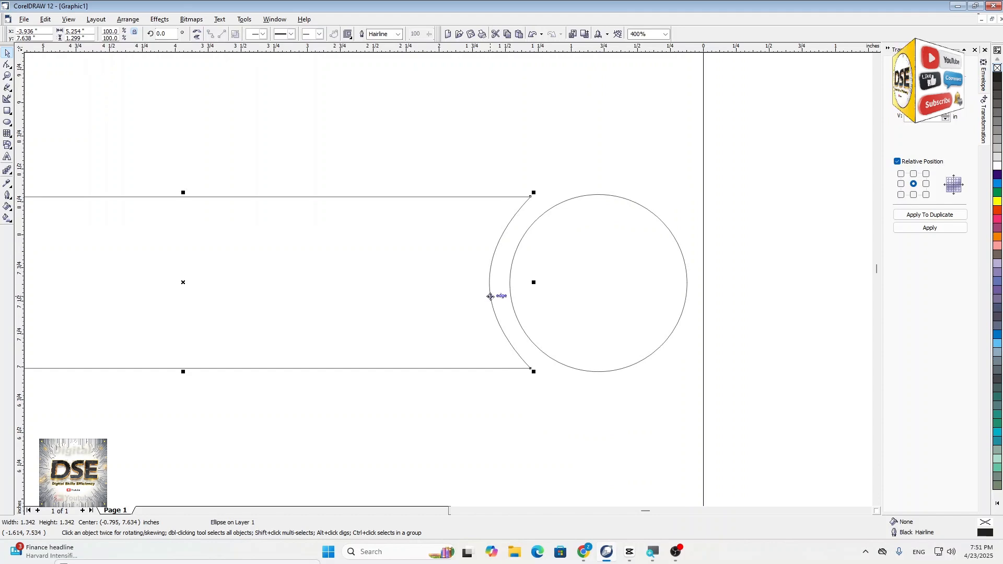
{"action": "left_click", "coordinate": [491, 385]}
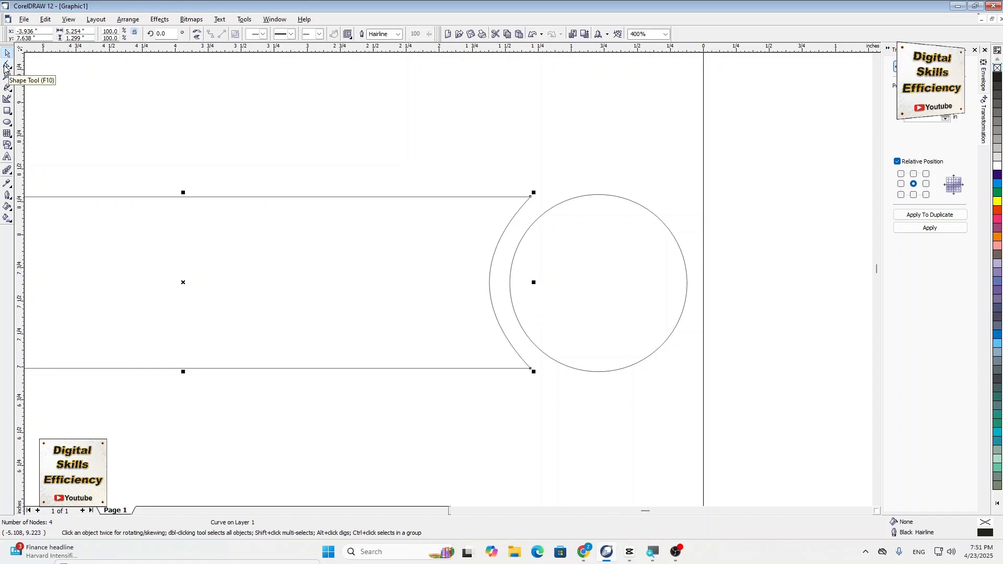
{"action": "left_click", "coordinate": [7, 65]}
{"action": "scroll", "coordinate": [491, 316], "scroll_direction": "up", "scroll_amount": 3}
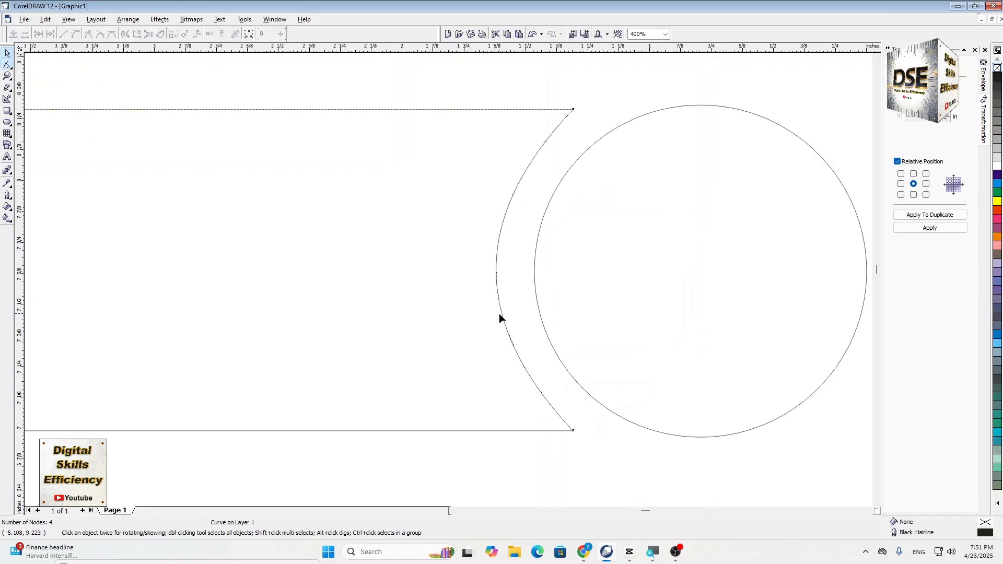
{"action": "left_click", "coordinate": [573, 431]}
{"action": "left_click_drag", "start_coordinate": [481, 333], "coordinate": [464, 364]}
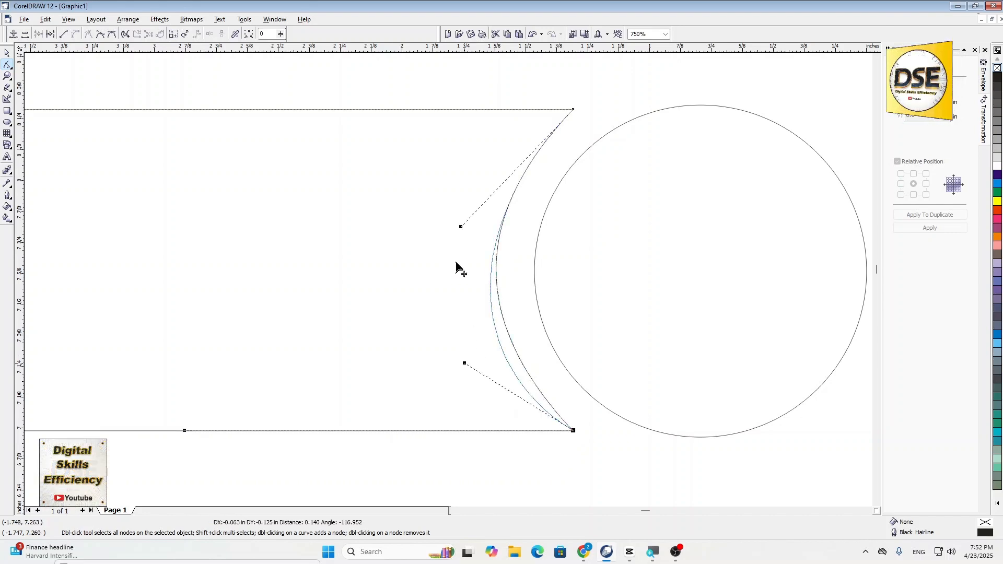
{"action": "left_click_drag", "start_coordinate": [454, 192], "coordinate": [448, 183]}
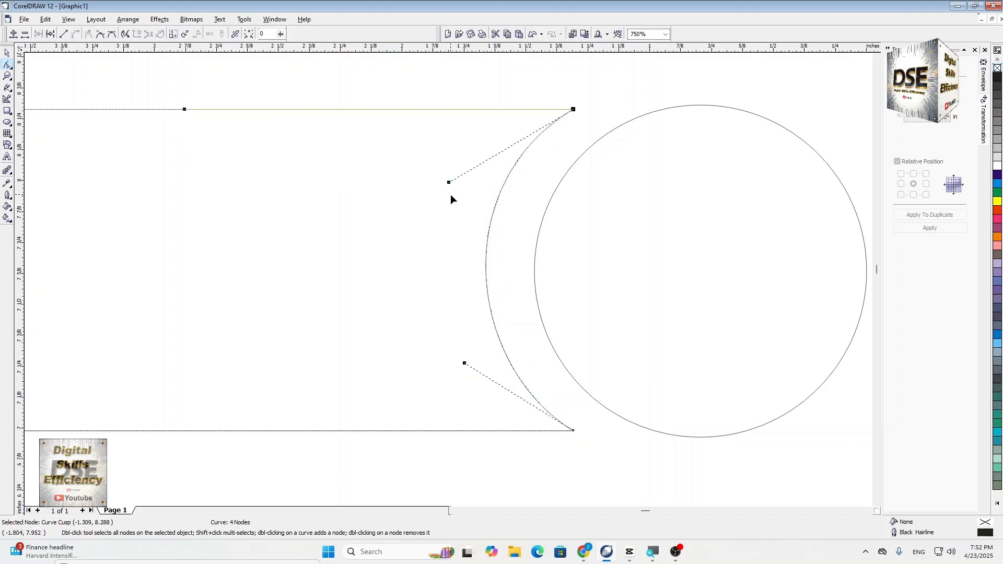
{"action": "scroll", "coordinate": [450, 195], "scroll_direction": "down", "scroll_amount": 9}
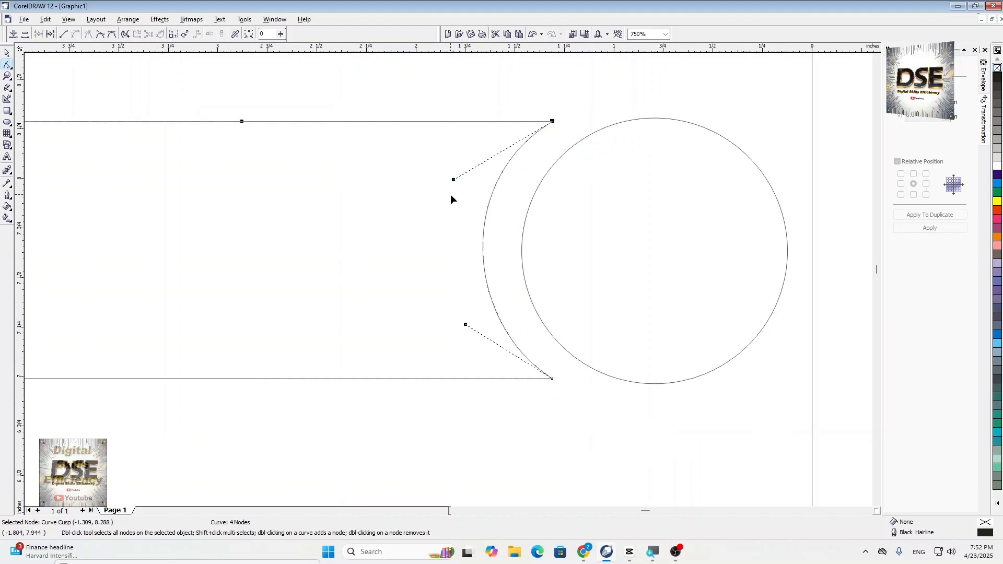
{"action": "left_click", "coordinate": [9, 53]}
{"action": "left_click", "coordinate": [190, 206]}
- Enlarge the circle to about 1.52 inches in diameter and nudge it up beside the banner's concave end
{"action": "scroll", "coordinate": [170, 202], "scroll_direction": "down", "scroll_amount": 1}
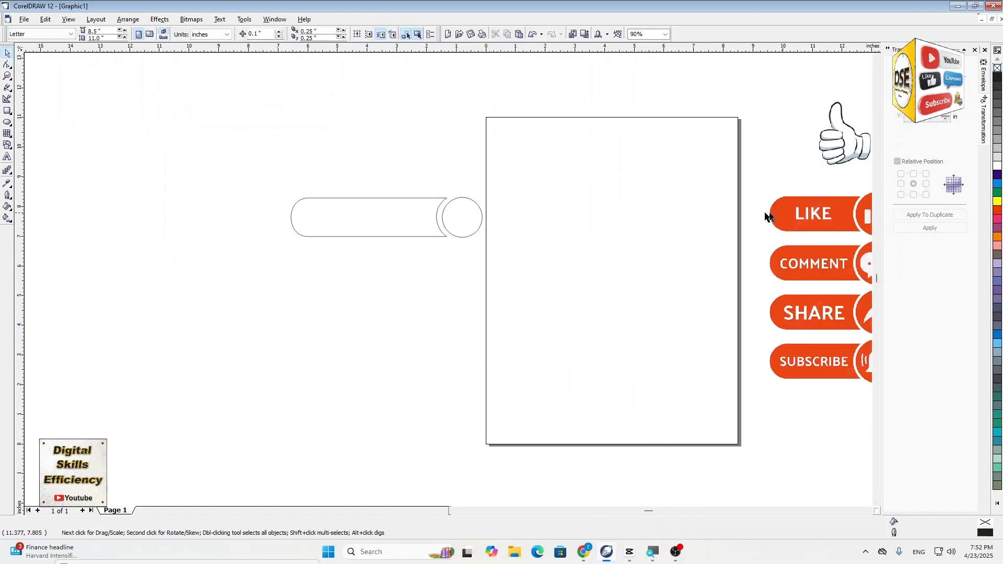
{"action": "scroll", "coordinate": [766, 216], "scroll_direction": "down", "scroll_amount": 1}
{"action": "scroll", "coordinate": [736, 219], "scroll_direction": "up", "scroll_amount": 1}
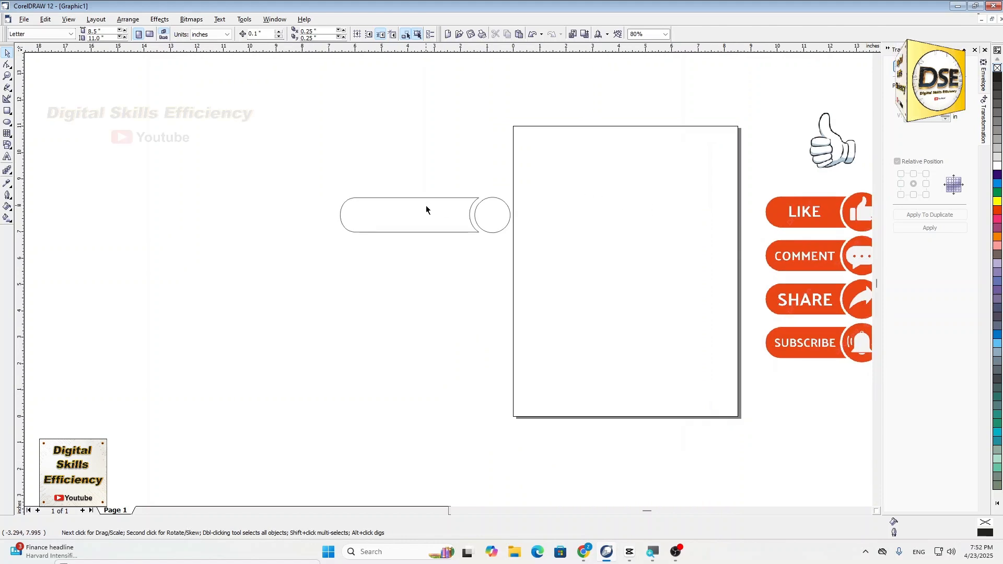
{"action": "left_click", "coordinate": [511, 215]}
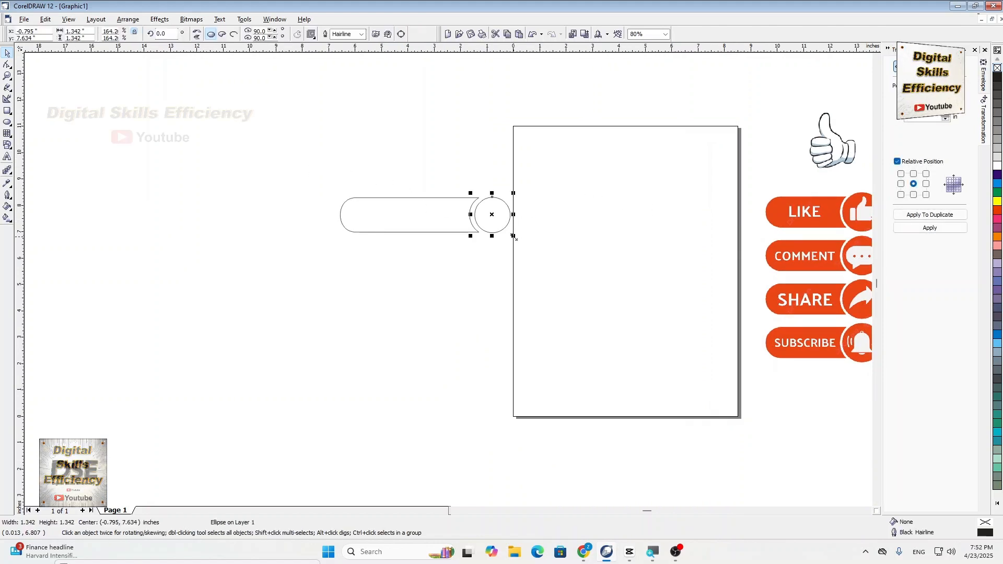
{"action": "left_click_drag", "start_coordinate": [512, 234], "coordinate": [525, 239]}
{"action": "key", "text": "Up"}
{"action": "left_click", "coordinate": [352, 276]}
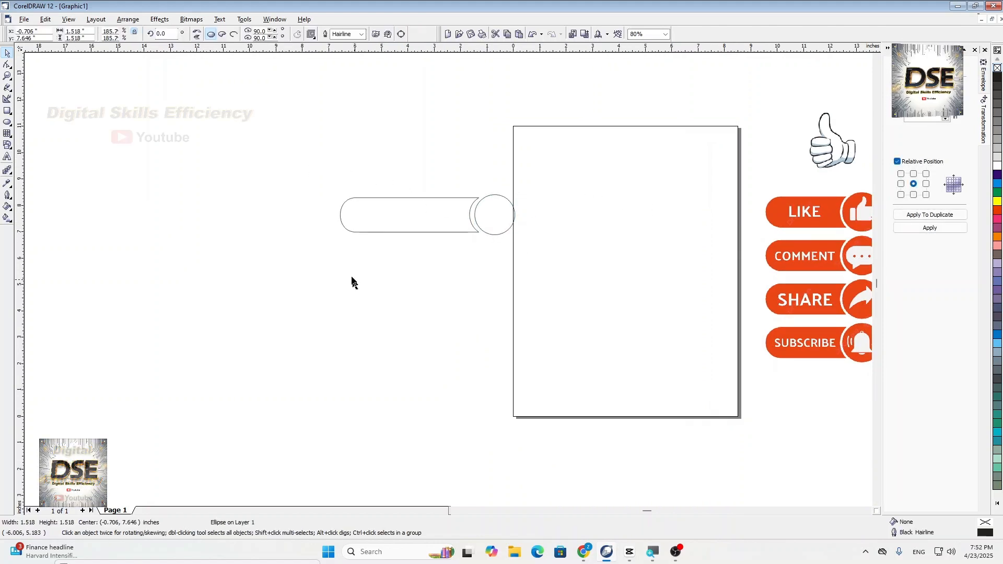
- Move the banner and circle together to empty space above and left of the page, and shift the reference picture partly onto the page
{"action": "left_click_drag", "start_coordinate": [292, 161], "coordinate": [547, 279]}
{"action": "left_click_drag", "start_coordinate": [444, 214], "coordinate": [264, 86]}
{"action": "left_click_drag", "start_coordinate": [783, 259], "coordinate": [676, 251]}
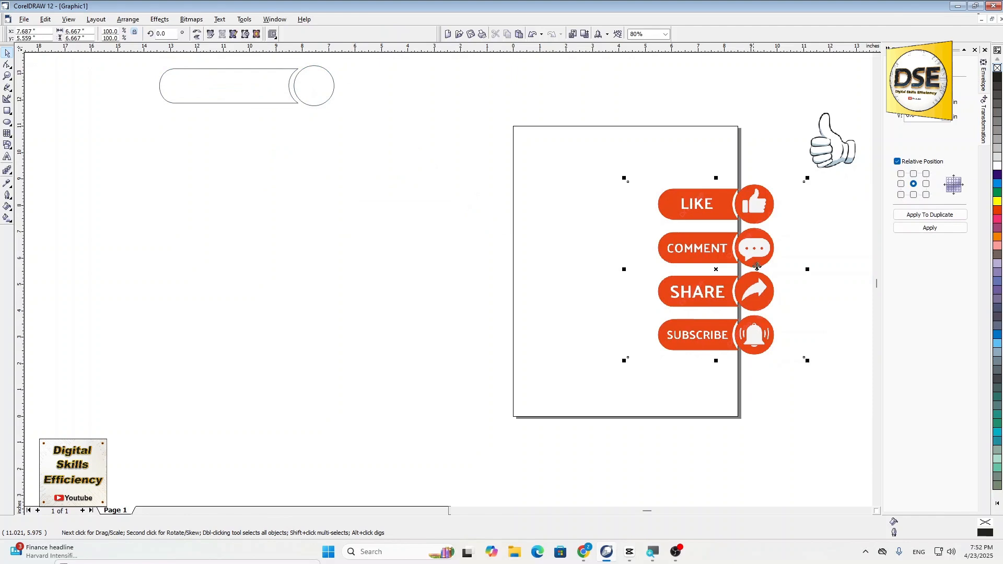
{"action": "scroll", "coordinate": [752, 267], "scroll_direction": "up", "scroll_amount": 2}
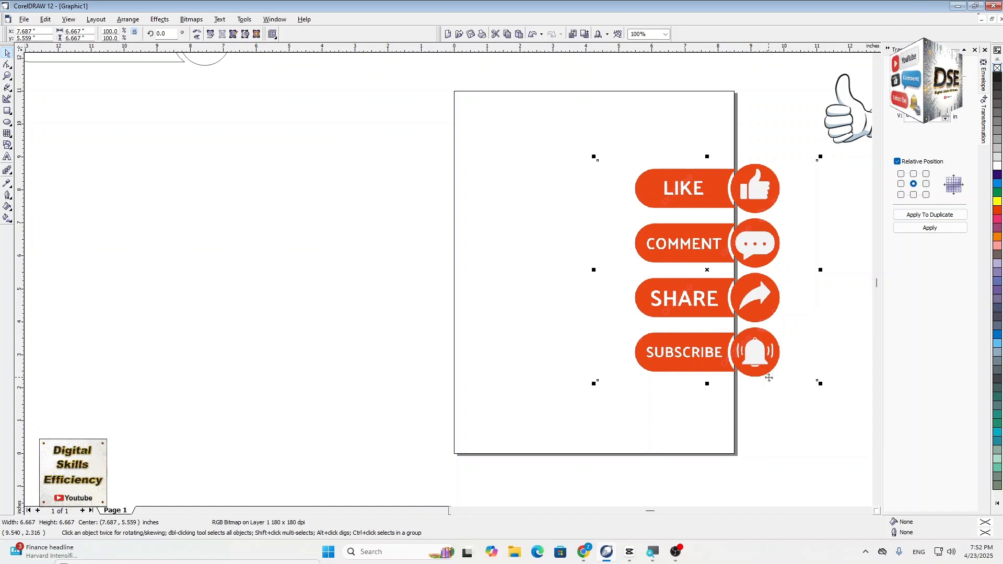
{"action": "left_click", "coordinate": [438, 272]}
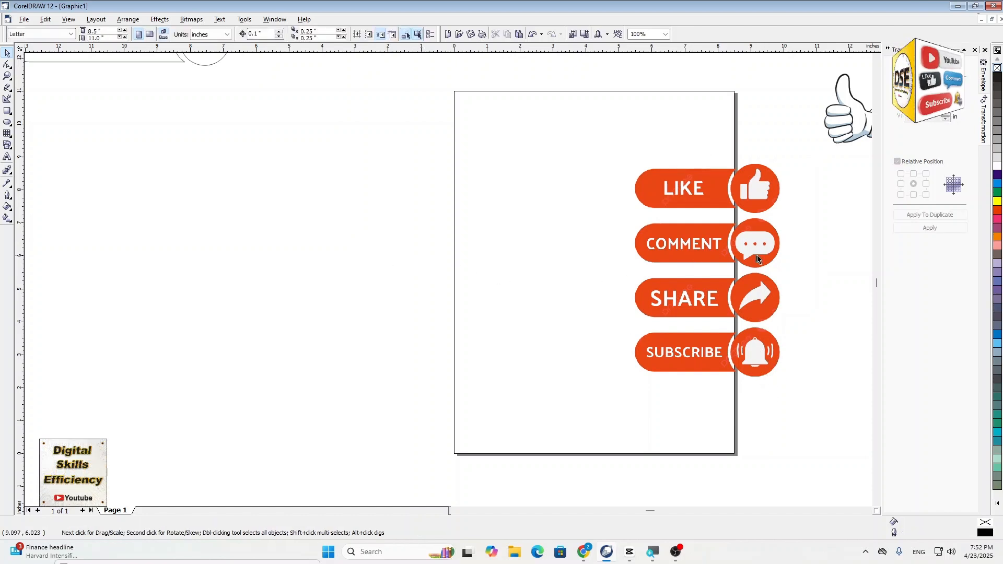
- Draw a rectangle about 3.28 by 1.68 inches in the empty area left of the page
{"action": "left_click", "coordinate": [8, 112]}
{"action": "left_click_drag", "start_coordinate": [157, 204], "coordinate": [272, 266]}
{"action": "scroll", "coordinate": [97, 209], "scroll_direction": "up", "scroll_amount": 3}
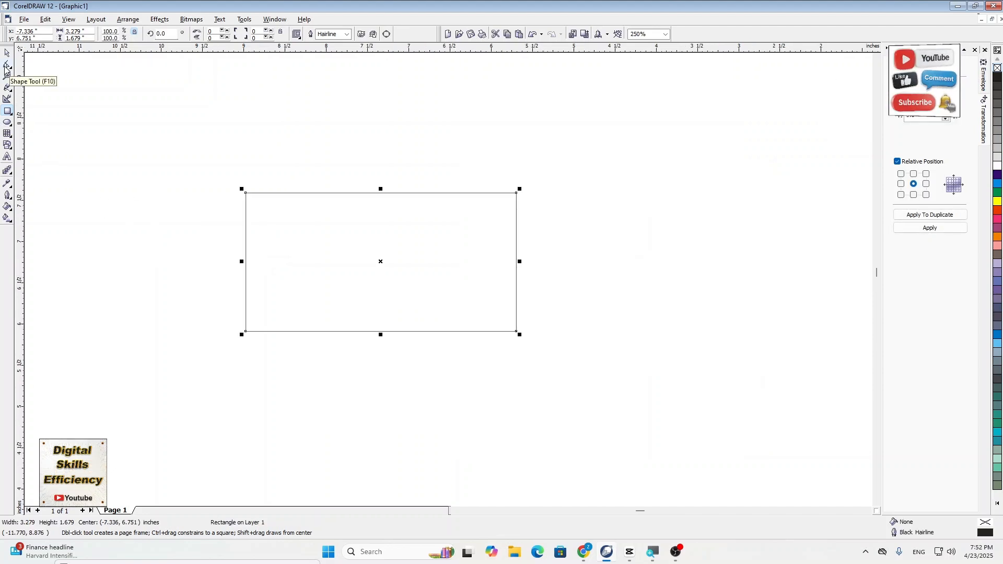
- Round all four corners of the rectangle to a roundness of 80 with the Shape tool
{"action": "left_click", "coordinate": [7, 67]}
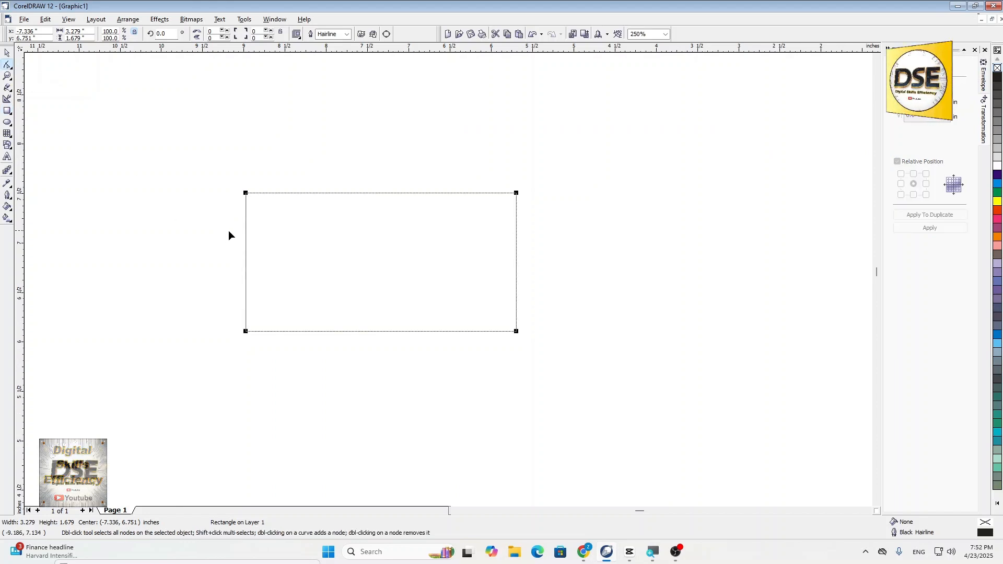
{"action": "scroll", "coordinate": [228, 231], "scroll_direction": "up", "scroll_amount": 2}
{"action": "scroll", "coordinate": [228, 230], "scroll_direction": "up", "scroll_amount": 1}
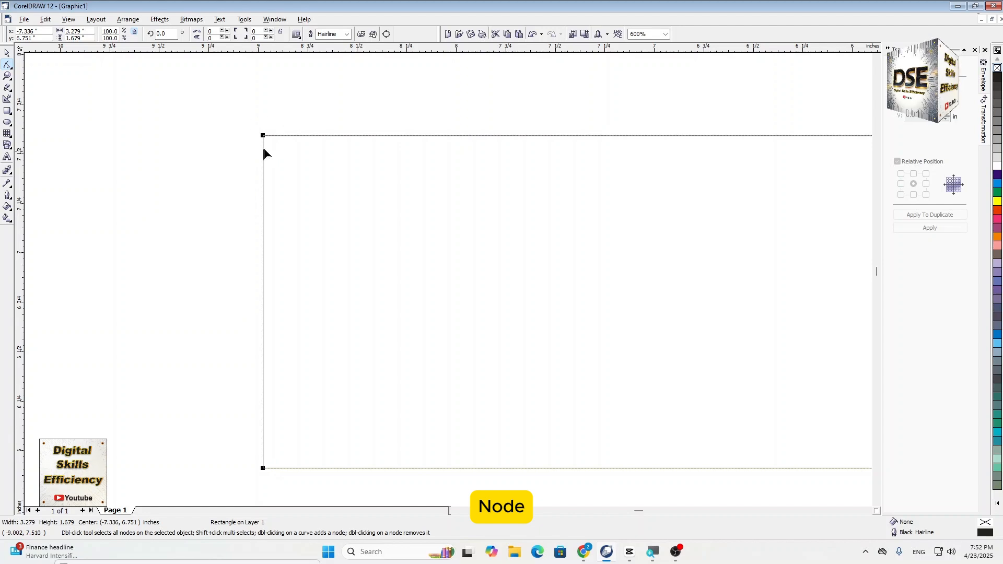
{"action": "left_click_drag", "start_coordinate": [264, 138], "coordinate": [264, 269]}
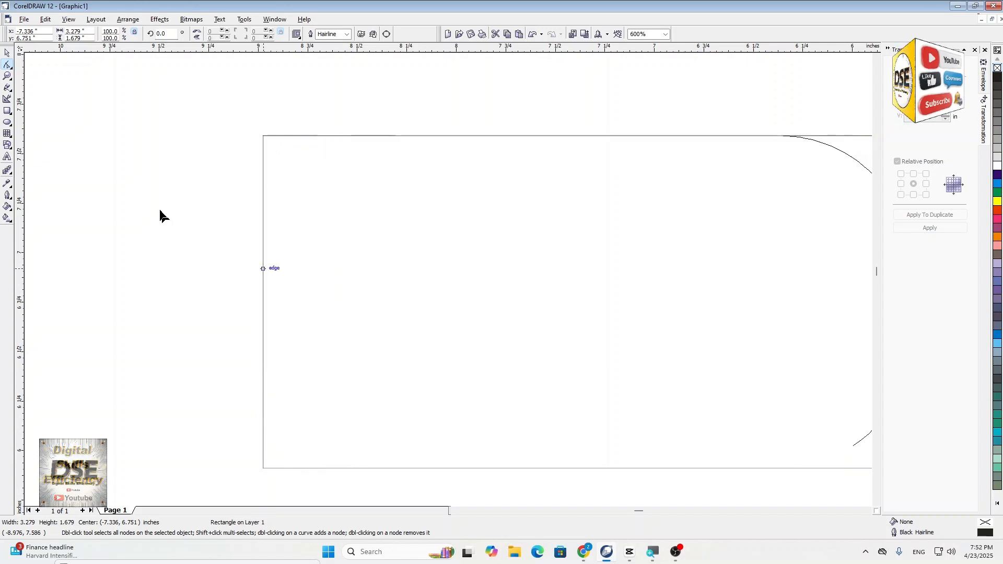
{"action": "scroll", "coordinate": [148, 199], "scroll_direction": "down", "scroll_amount": 1}
{"action": "scroll", "coordinate": [142, 199], "scroll_direction": "down", "scroll_amount": 4}
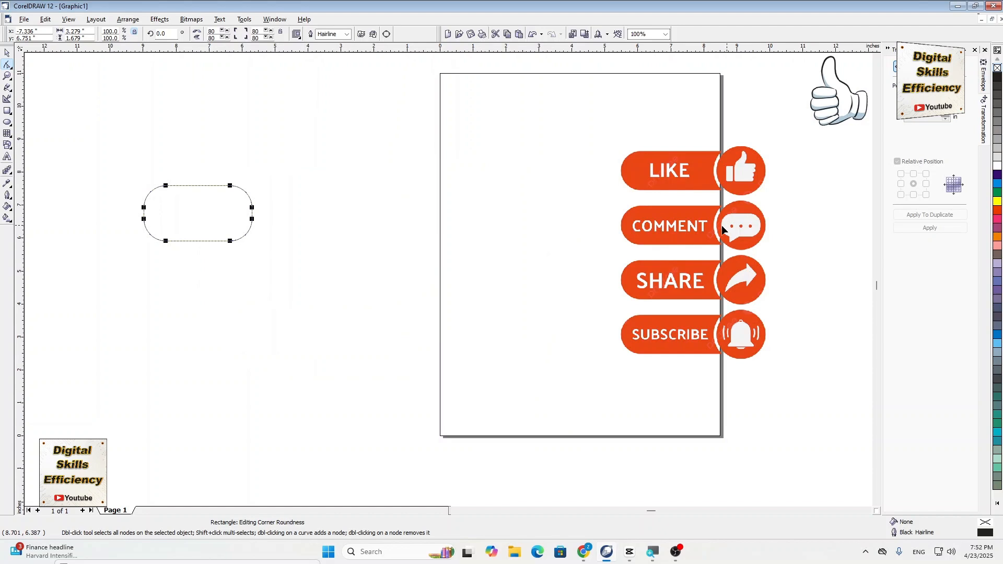
- Move the reference picture with the four sticker buttons horizontally onto the page and compare its button shapes
{"action": "scroll", "coordinate": [142, 229], "scroll_direction": "up", "scroll_amount": 1}
{"action": "scroll", "coordinate": [484, 246], "scroll_direction": "down", "scroll_amount": 1}
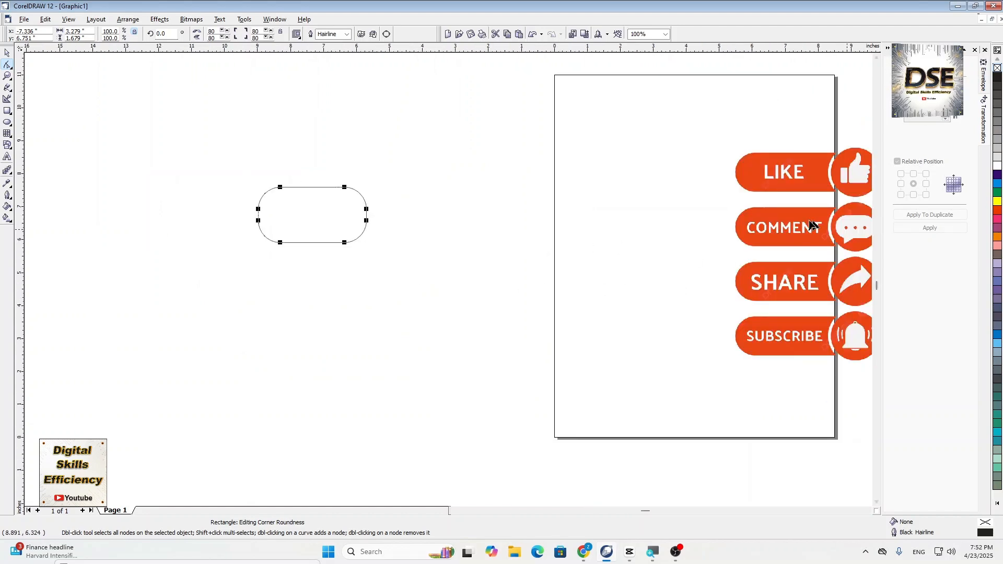
{"action": "left_click", "coordinate": [811, 226]}
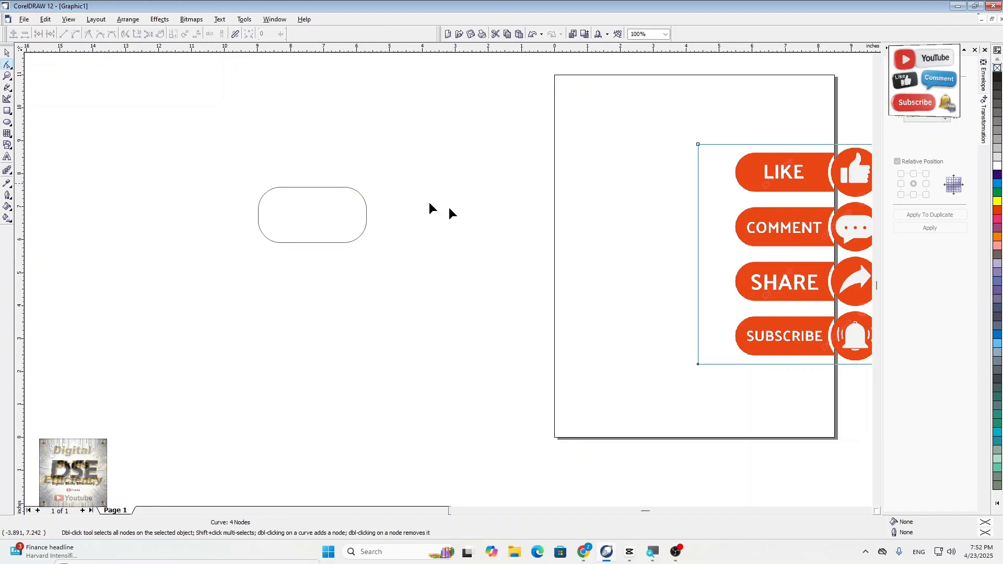
{"action": "left_click", "coordinate": [8, 53]}
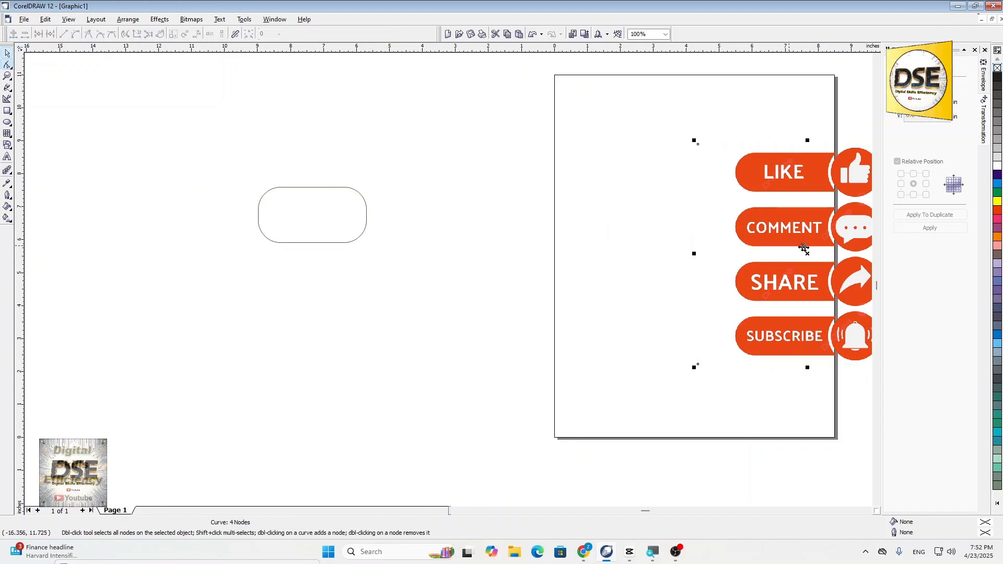
{"action": "left_click_drag", "start_coordinate": [796, 228], "coordinate": [691, 227]}
{"action": "scroll", "coordinate": [745, 268], "scroll_direction": "up", "scroll_amount": 1}
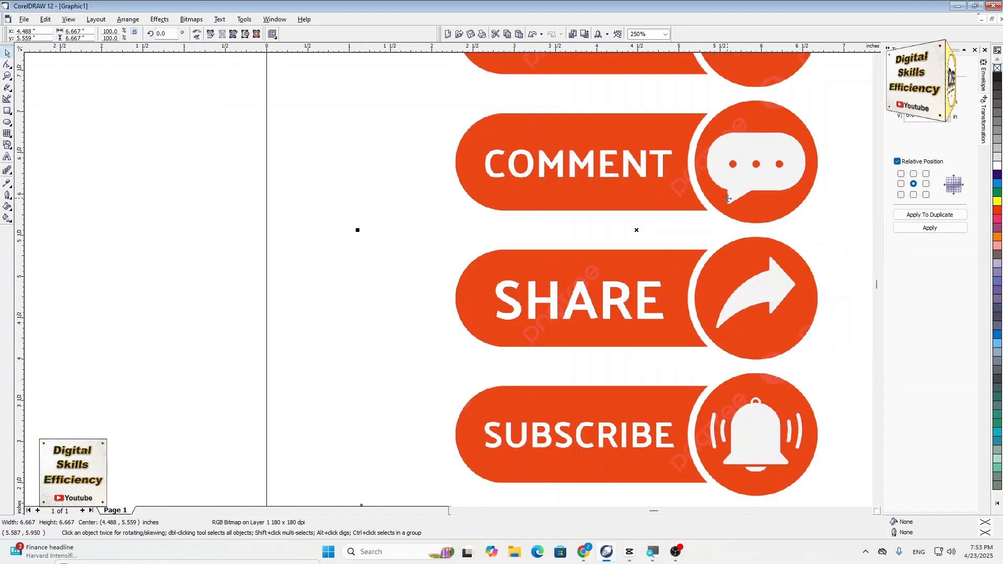
{"action": "scroll", "coordinate": [808, 227], "scroll_direction": "down", "scroll_amount": 1}
- Convert the rounded rectangle to curves and switch to node editing at its lower-left corner
{"action": "scroll", "coordinate": [318, 183], "scroll_direction": "up", "scroll_amount": 1}
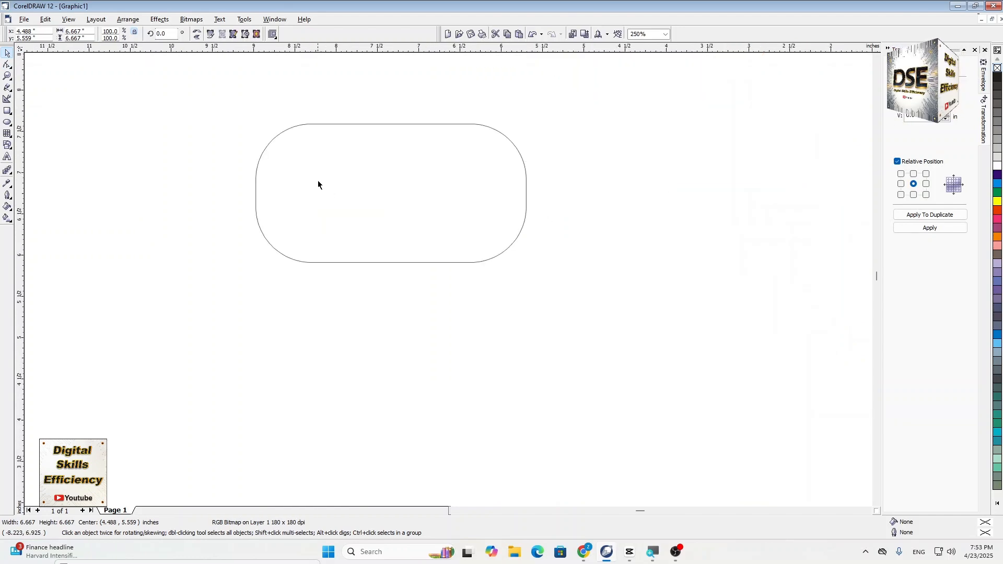
{"action": "left_click", "coordinate": [314, 141]}
{"action": "left_click", "coordinate": [127, 20]}
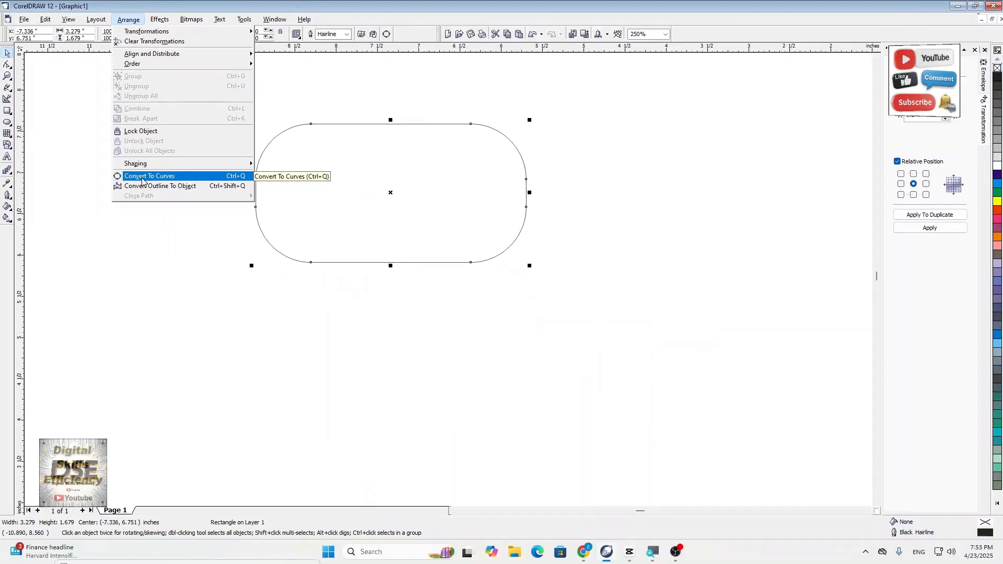
{"action": "left_click", "coordinate": [142, 177]}
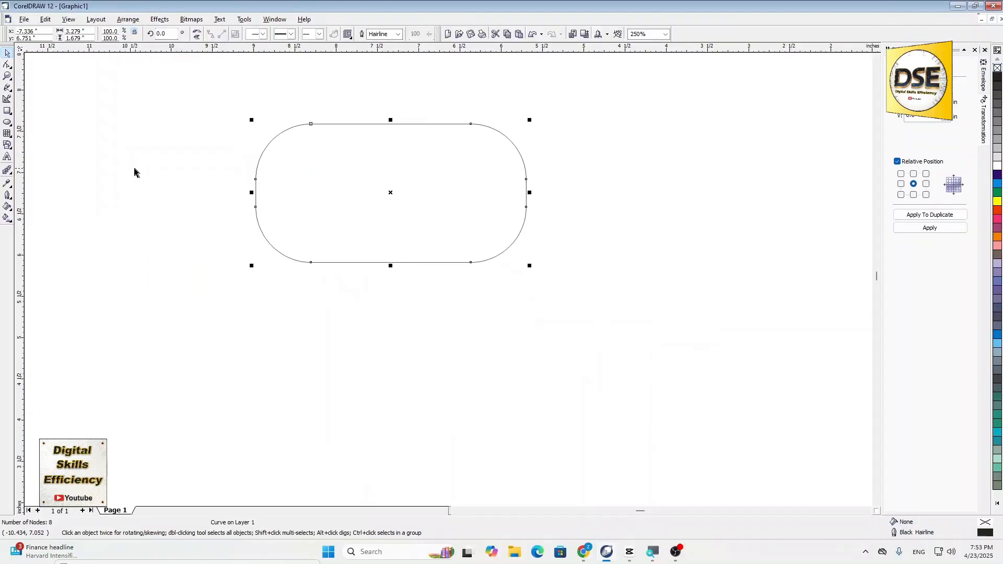
{"action": "left_click", "coordinate": [8, 65]}
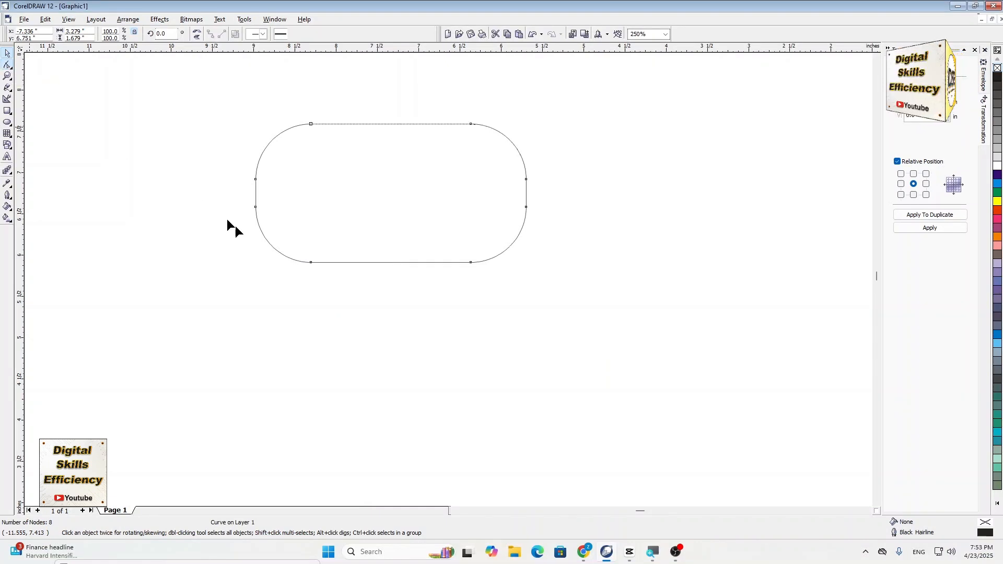
{"action": "scroll", "coordinate": [320, 272], "scroll_direction": "up", "scroll_amount": 2}
{"action": "scroll", "coordinate": [302, 252], "scroll_direction": "up", "scroll_amount": 1}
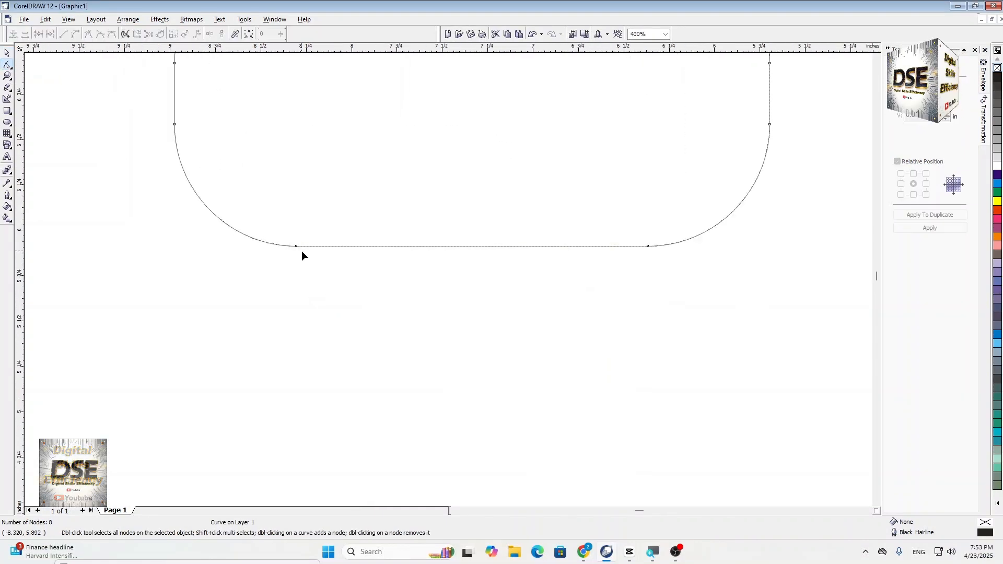
- Try to move the left node of the bottom edge downward and outward, and undo the move
{"action": "left_click", "coordinate": [297, 246]}
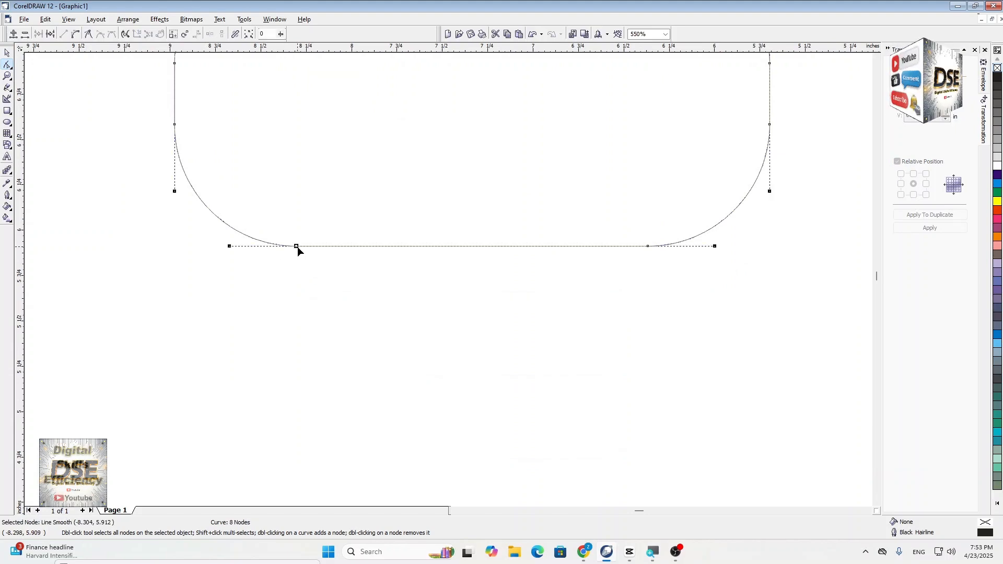
{"action": "left_click_drag", "start_coordinate": [296, 246], "coordinate": [281, 286]}
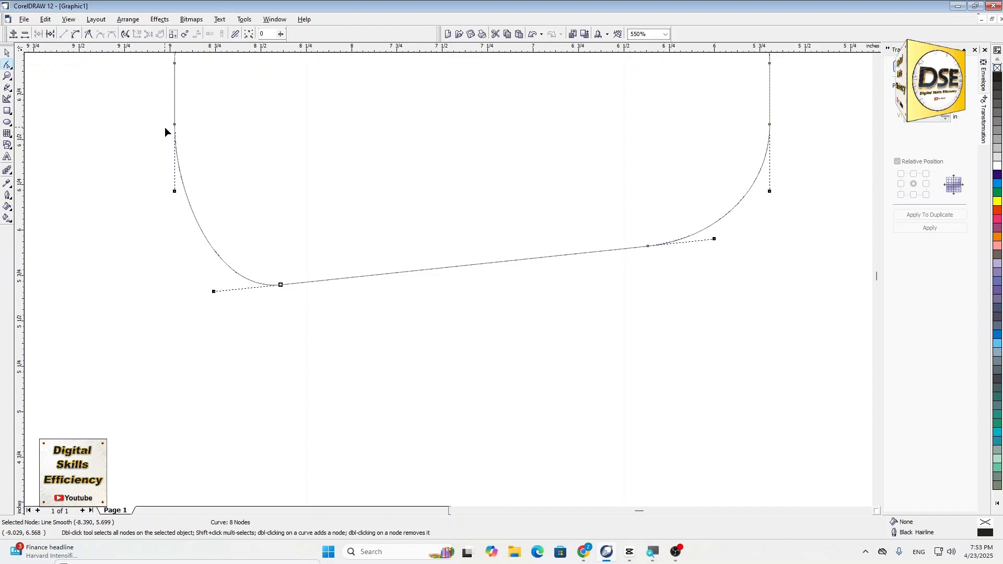
{"action": "key", "text": "ctrl+z"}
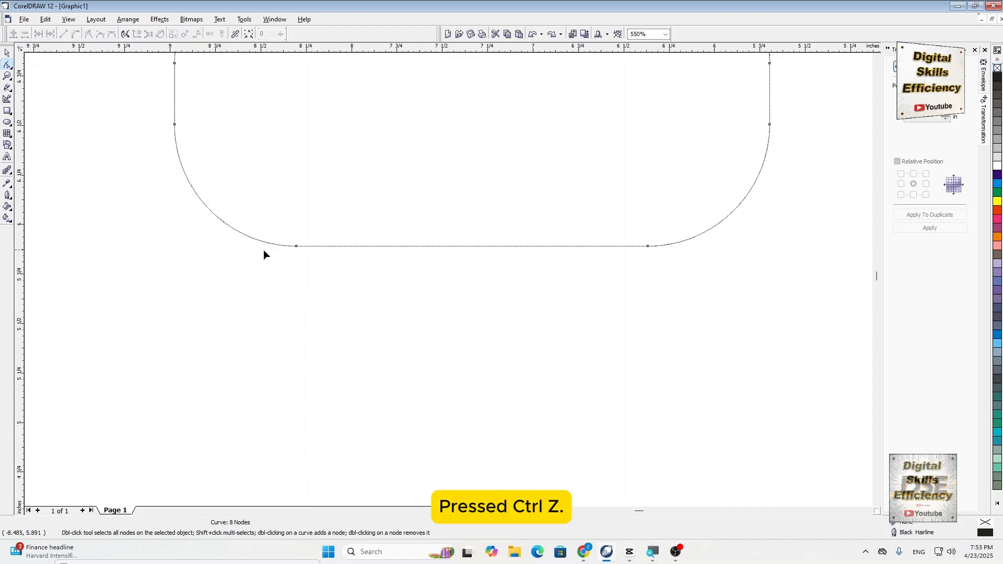
- Add one node on the curve just beside the bottom edge's left node and another along the straight bottom edge
{"action": "scroll", "coordinate": [263, 254], "scroll_direction": "up", "scroll_amount": 1}
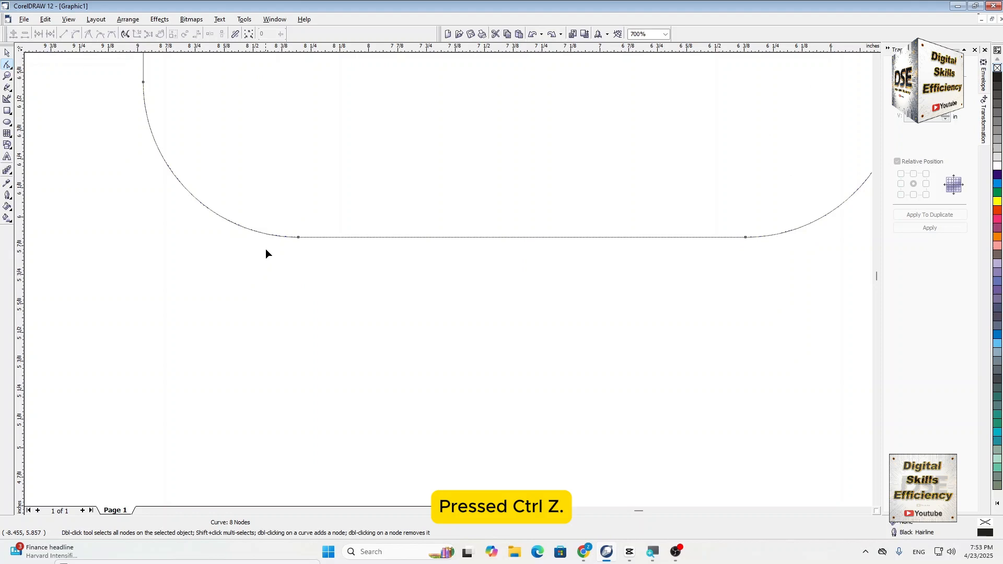
{"action": "double_click", "coordinate": [294, 238]}
{"action": "left_click", "coordinate": [293, 254]}
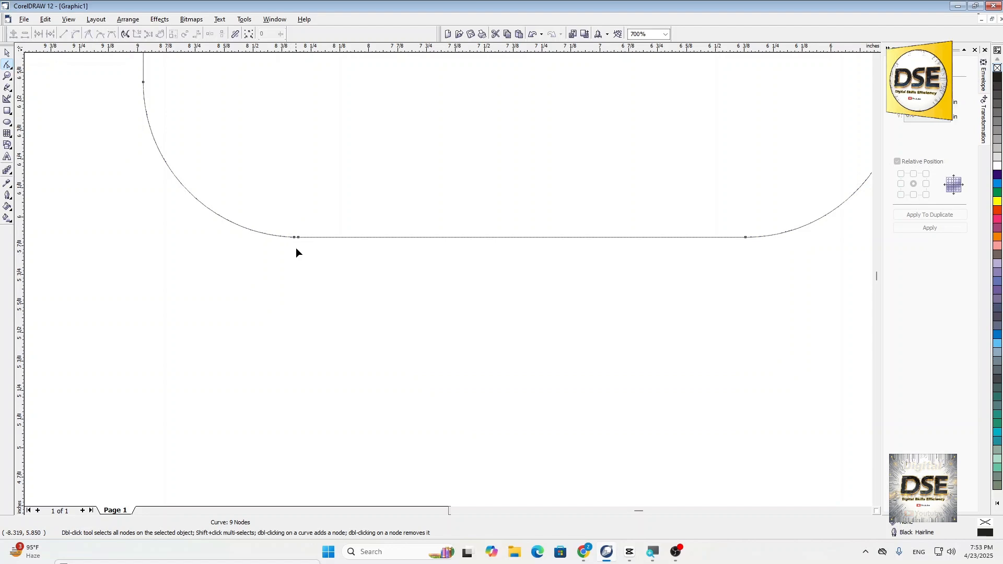
{"action": "scroll", "coordinate": [290, 245], "scroll_direction": "up", "scroll_amount": 1}
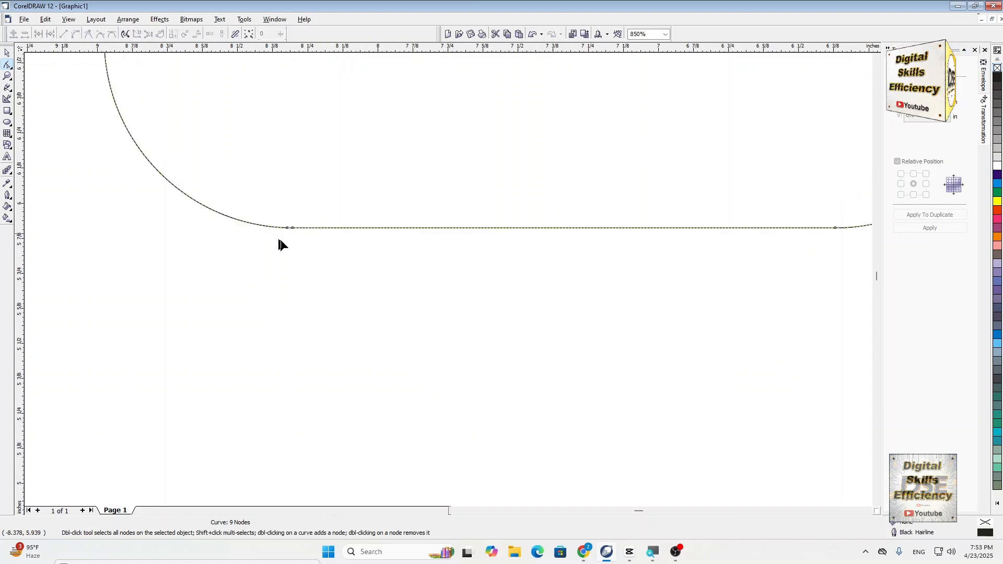
{"action": "scroll", "coordinate": [279, 237], "scroll_direction": "down", "scroll_amount": 1}
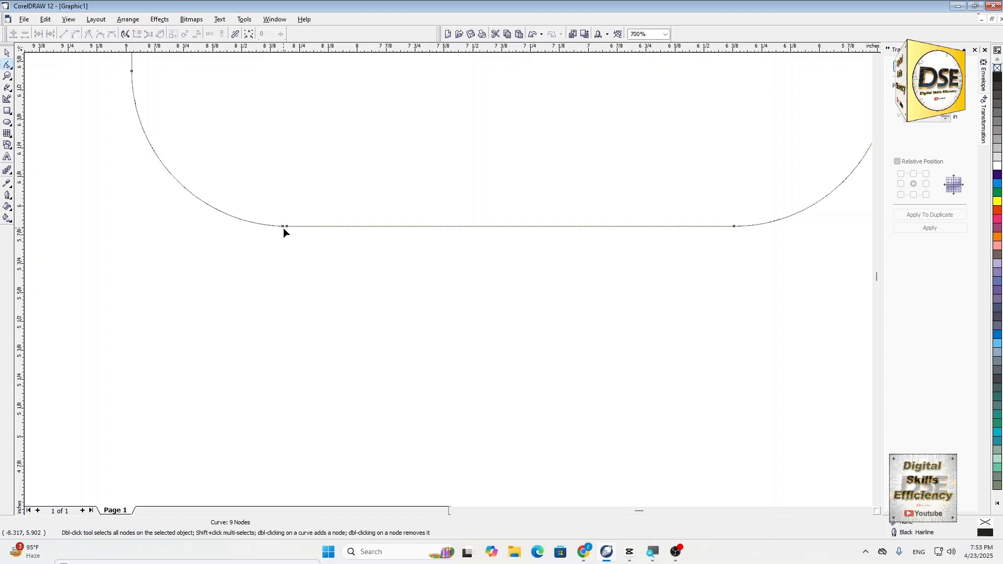
{"action": "double_click", "coordinate": [438, 227]}
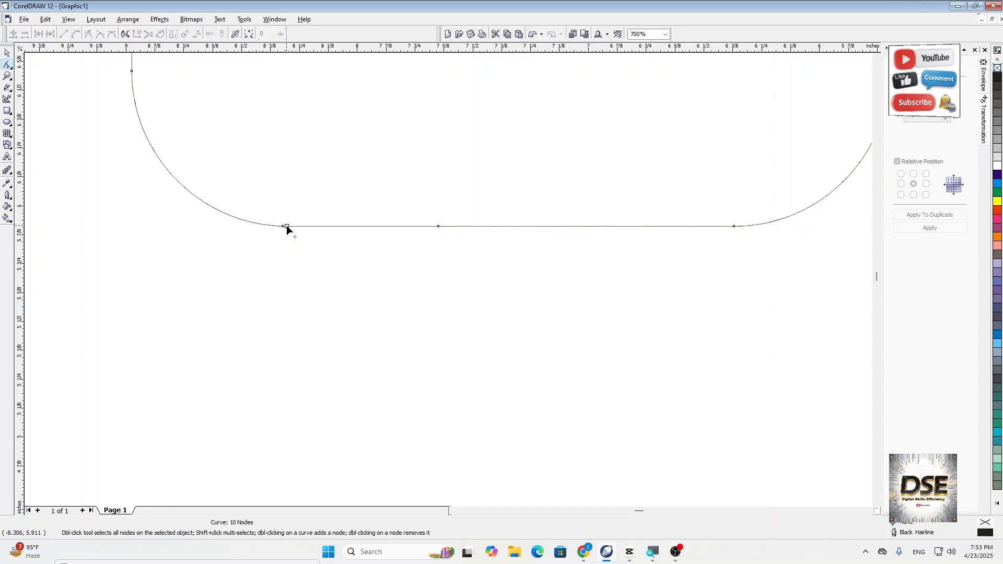
- Shape the speech bubble's pointed tail by pulling the corner node down and outward and widening its base along the bottom edge
{"action": "left_click_drag", "start_coordinate": [287, 227], "coordinate": [246, 397]}
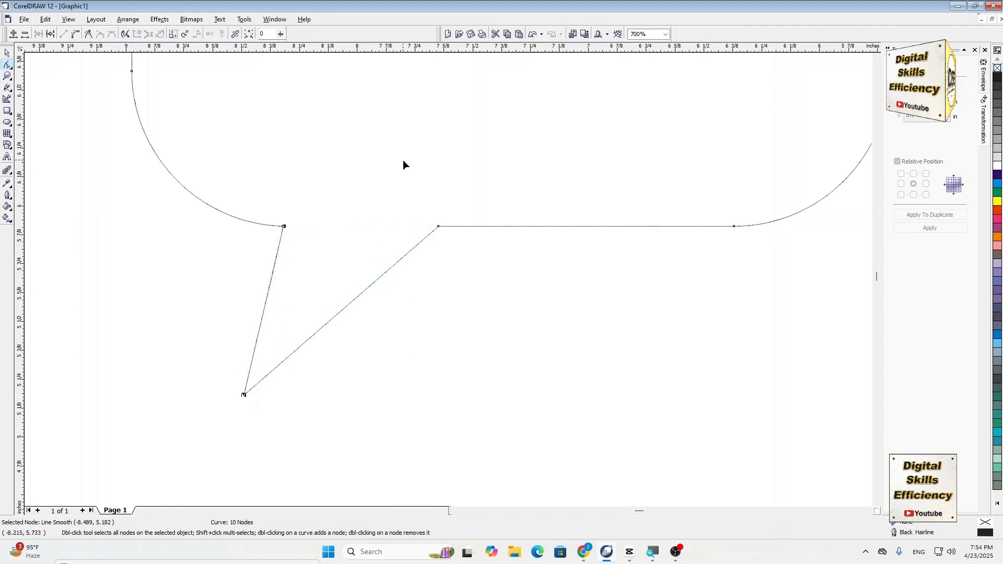
{"action": "left_click_drag", "start_coordinate": [438, 226], "coordinate": [468, 227]}
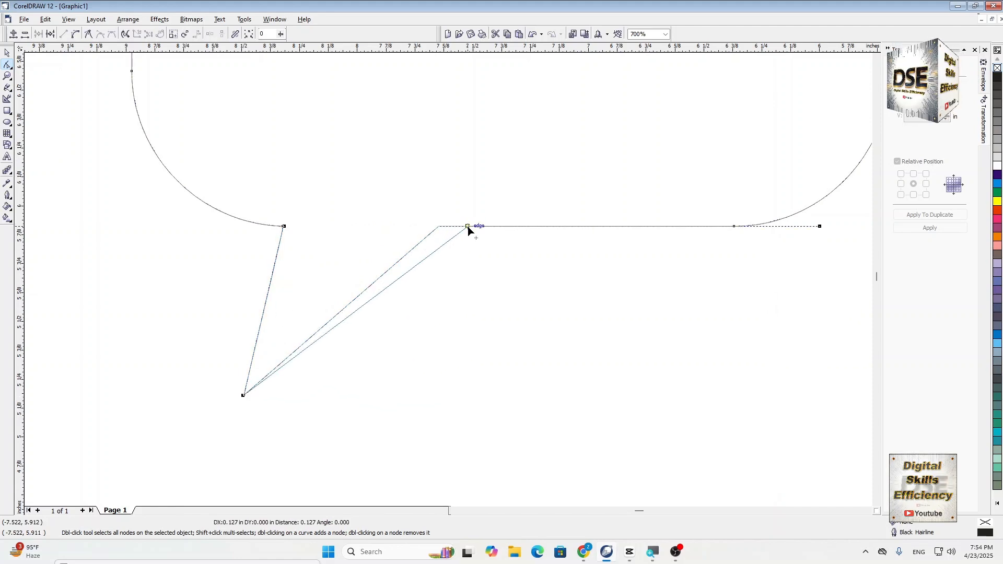
{"action": "scroll", "coordinate": [347, 366], "scroll_direction": "down", "scroll_amount": 3}
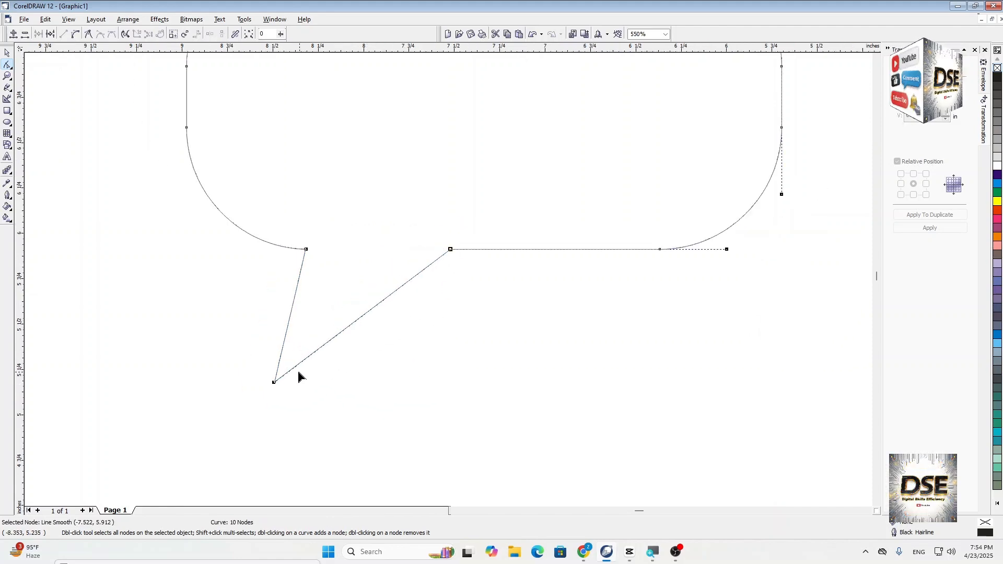
{"action": "left_click", "coordinate": [7, 53]}
- Draw a circle about 0.158 inch in diameter and place it inside the speech bubble near its left side
{"action": "left_click", "coordinate": [8, 122]}
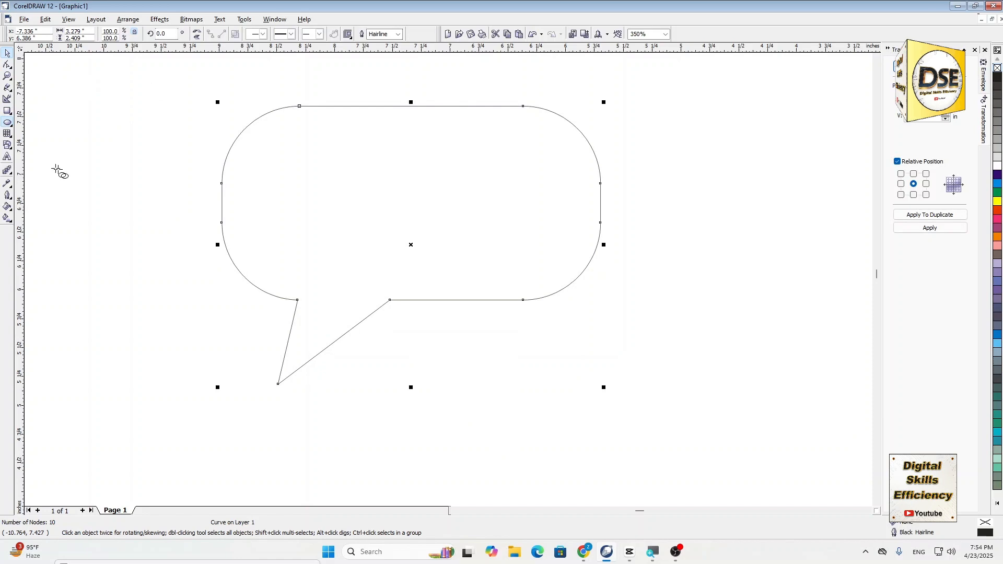
{"action": "left_click_drag", "start_coordinate": [81, 192], "coordinate": [83, 191]}
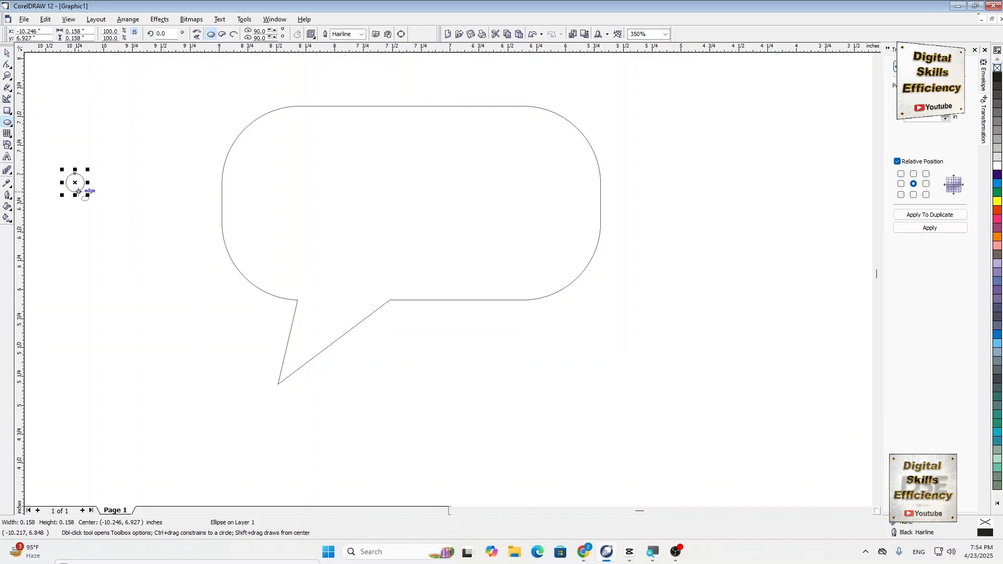
{"action": "left_click", "coordinate": [7, 53]}
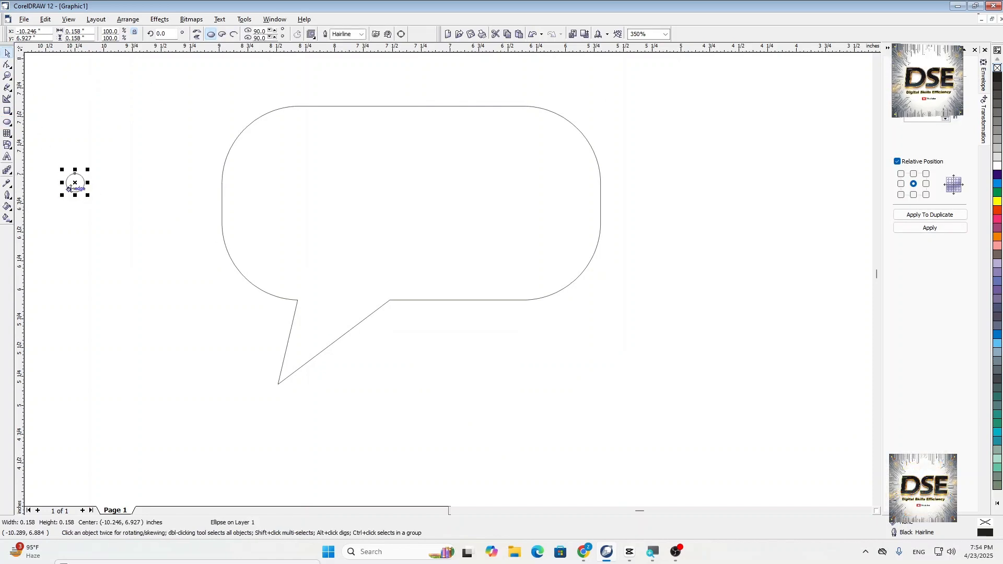
{"action": "left_click_drag", "start_coordinate": [280, 209], "coordinate": [280, 188]}
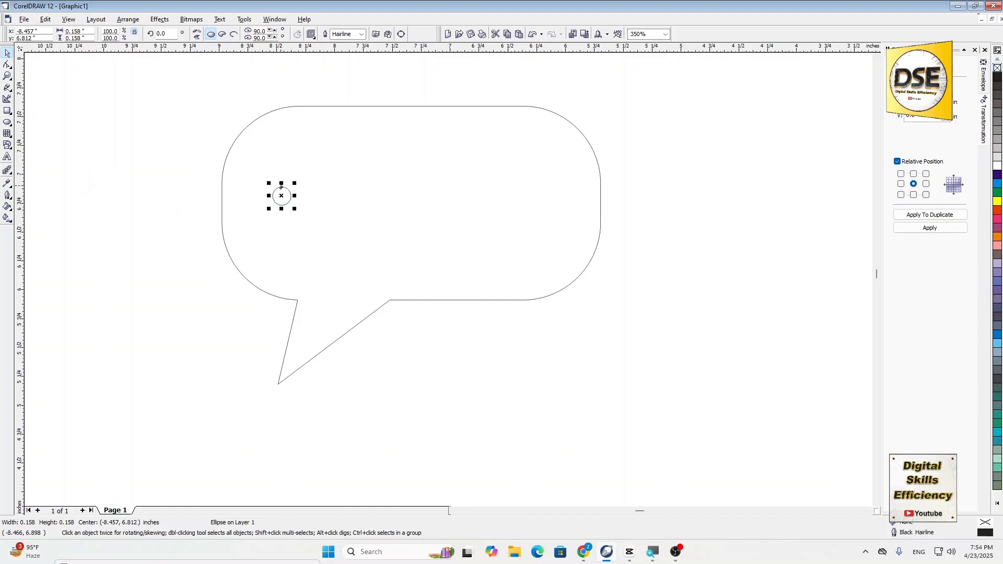
- Duplicate the small circle and shift the copy horizontally about 1 inch to the right, near the bubble's middle
{"action": "key", "text": "ctrl+d"}
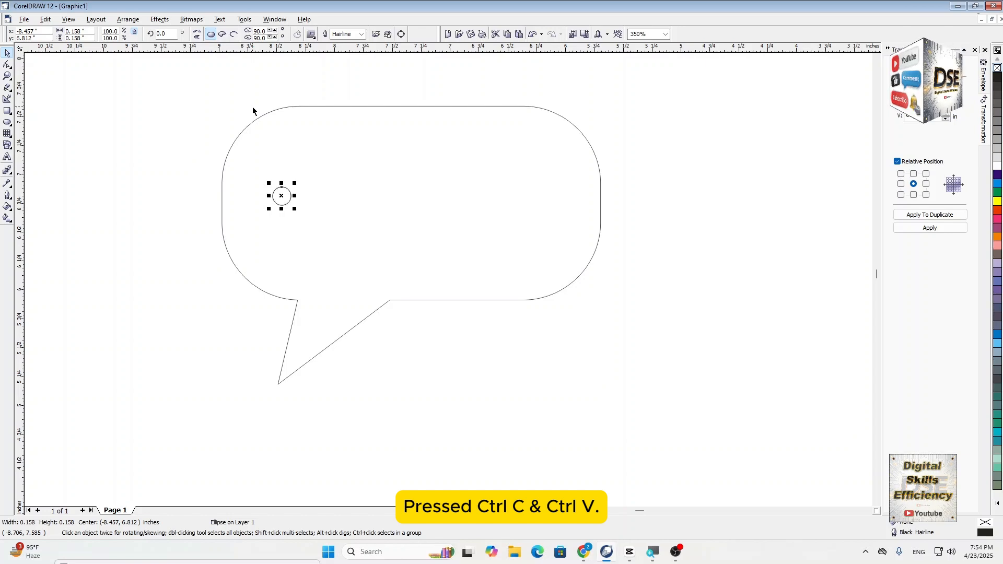
{"action": "key", "text": "Right"}
{"action": "key", "text": "Right"}
{"action": "key", "text": "Right"}
{"action": "key", "text": "Right"}
{"action": "key", "text": "Right"}
{"action": "key", "text": "Right"}
{"action": "key", "text": "Right"}
{"action": "key", "text": "Right"}
{"action": "key", "text": "Right"}
{"action": "key", "text": "Right"}
{"action": "key", "text": "Right"}
{"action": "key", "text": "Right"}
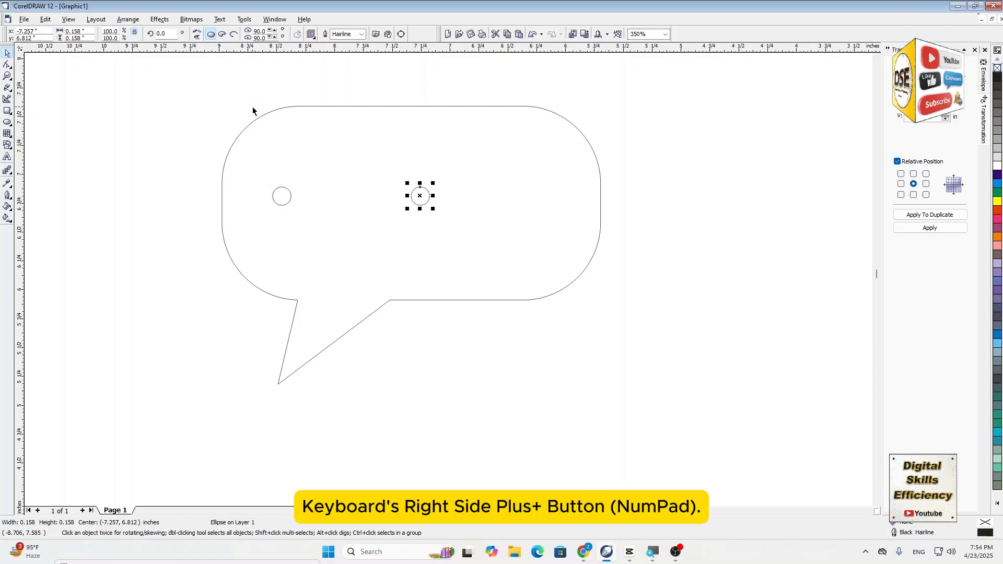
{"action": "key", "text": "Left"}
{"action": "key", "text": "Left"}
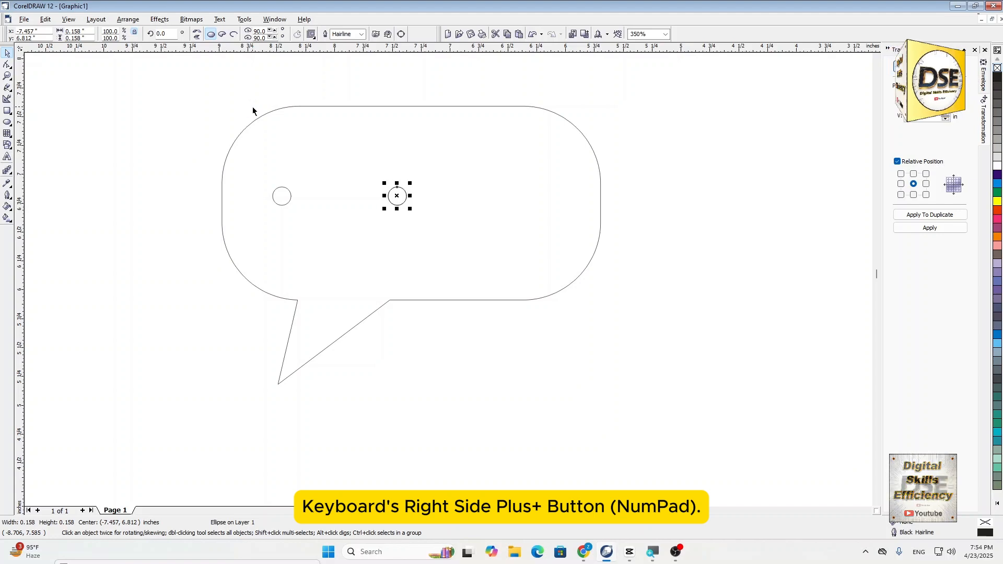
- Duplicate the middle circle and shift the copy about 1.2 inches to the right, near the bubble's right side
{"action": "key", "text": "KP_Add"}
{"action": "key", "text": "Right"}
{"action": "key", "text": "Right"}
{"action": "key", "text": "Right"}
{"action": "key", "text": "Right"}
{"action": "key", "text": "Right"}
{"action": "key", "text": "Right"}
{"action": "key", "text": "Right"}
{"action": "key", "text": "Right"}
{"action": "key", "text": "Right"}
{"action": "key", "text": "Right"}
{"action": "key", "text": "Right"}
{"action": "key", "text": "Right"}
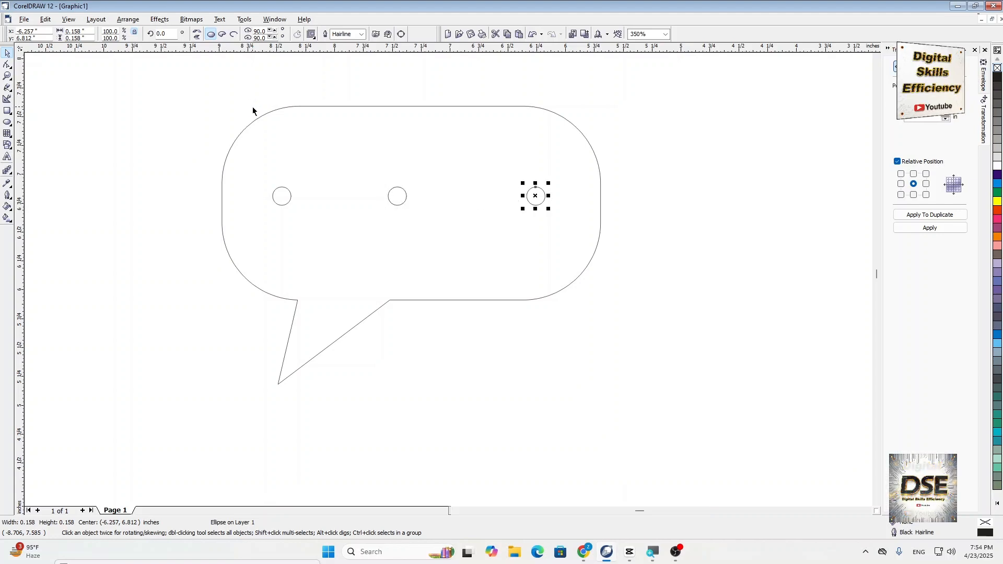
- Move all three small circles down 0.1 inch together and fill them with orange-red
{"action": "left_click_drag", "start_coordinate": [152, 165], "coordinate": [691, 233]}
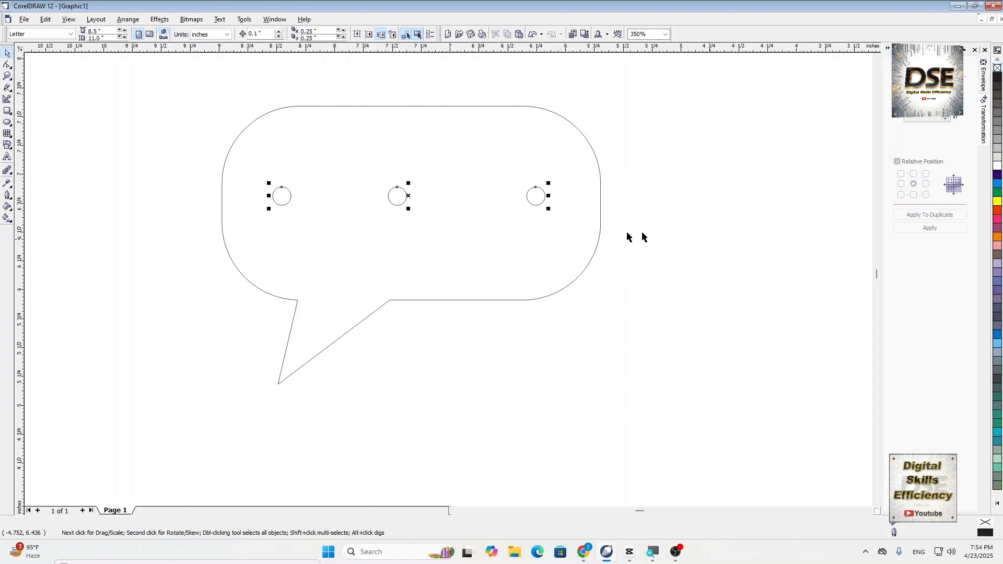
{"action": "key", "text": "Down"}
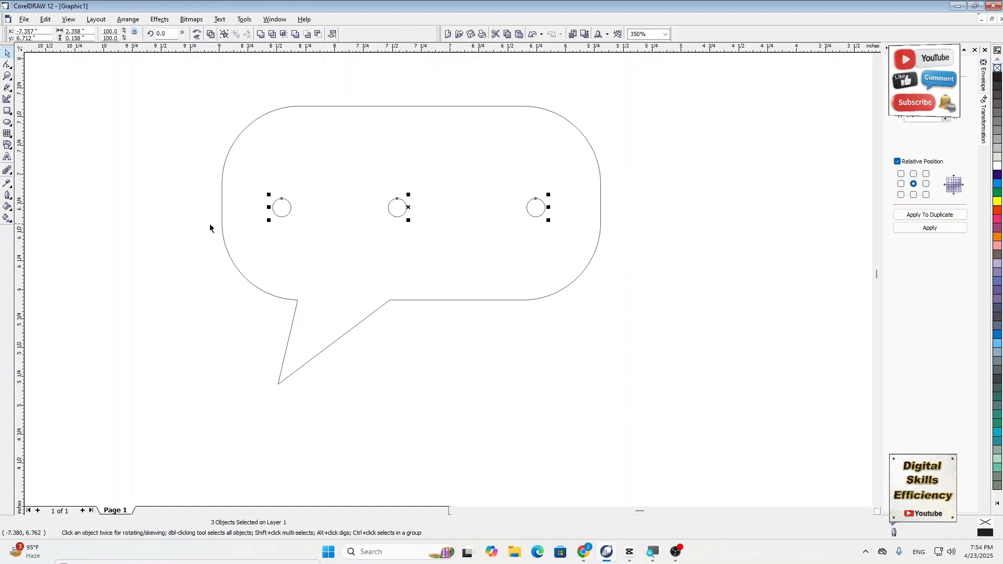
{"action": "left_click", "coordinate": [997, 210]}
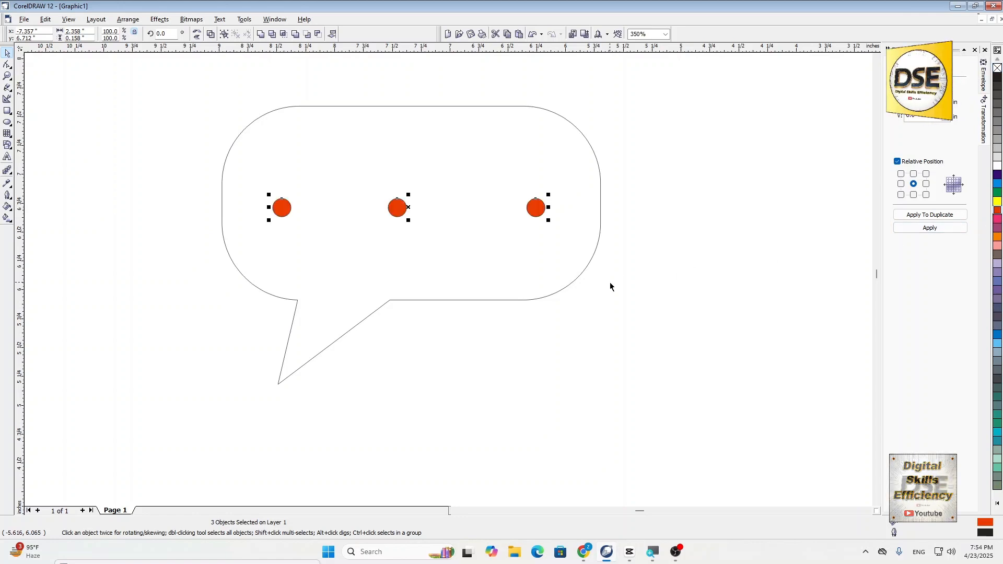
- Select the speech bubble outline and fill it with white
{"action": "scroll", "coordinate": [564, 237], "scroll_direction": "up", "scroll_amount": 1}
{"action": "left_click", "coordinate": [532, 132]}
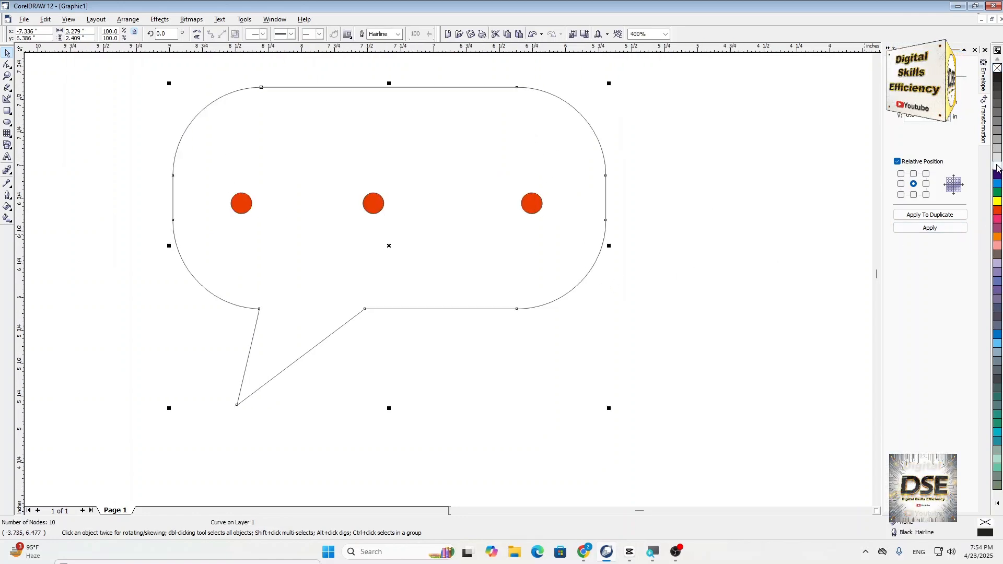
- Select the speech bubble together with its three circles and group them
{"action": "scroll", "coordinate": [582, 336], "scroll_direction": "down", "scroll_amount": 3}
{"action": "left_click_drag", "start_coordinate": [387, 259], "coordinate": [638, 428]}
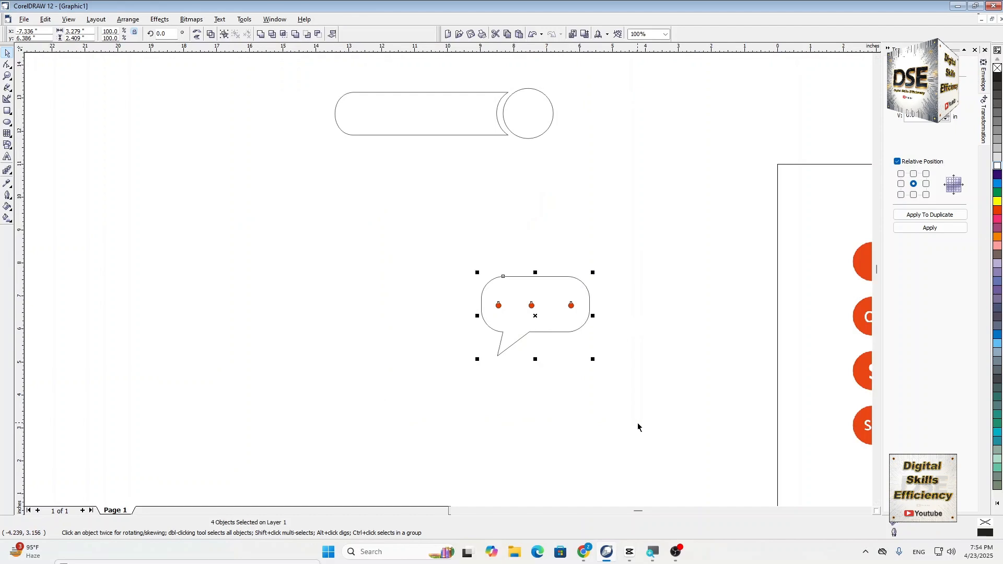
{"action": "left_click", "coordinate": [121, 19]}
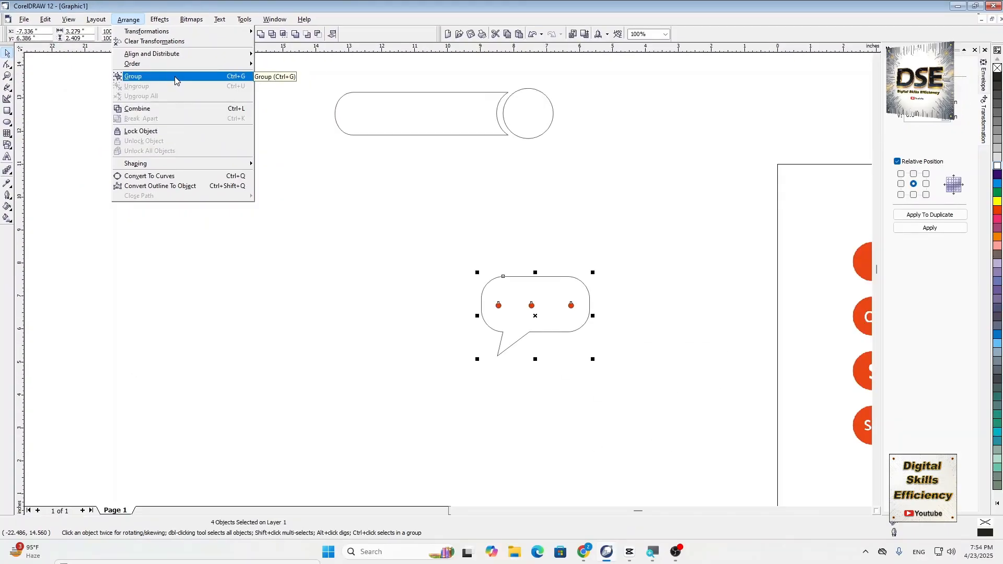
{"action": "left_click", "coordinate": [175, 78]}
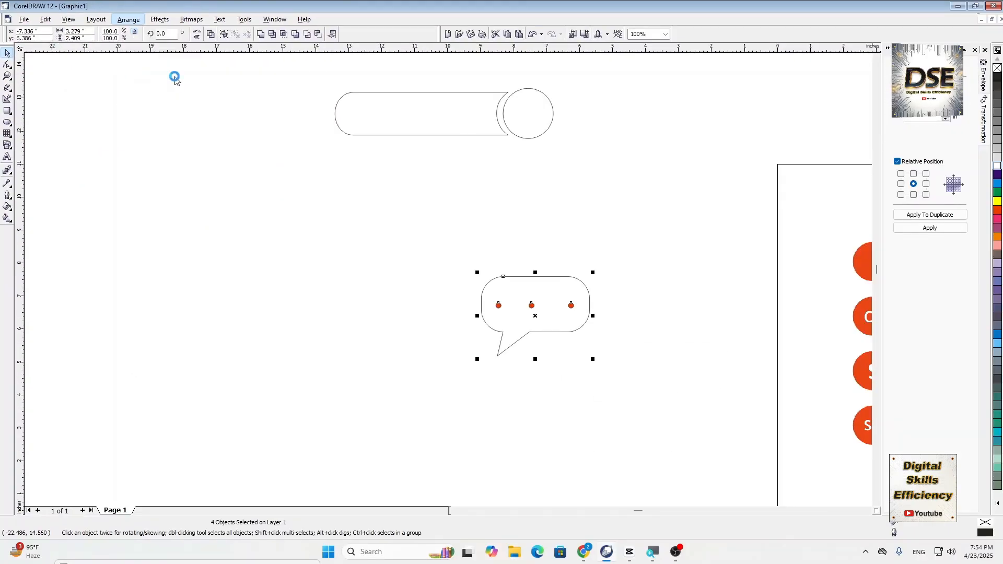
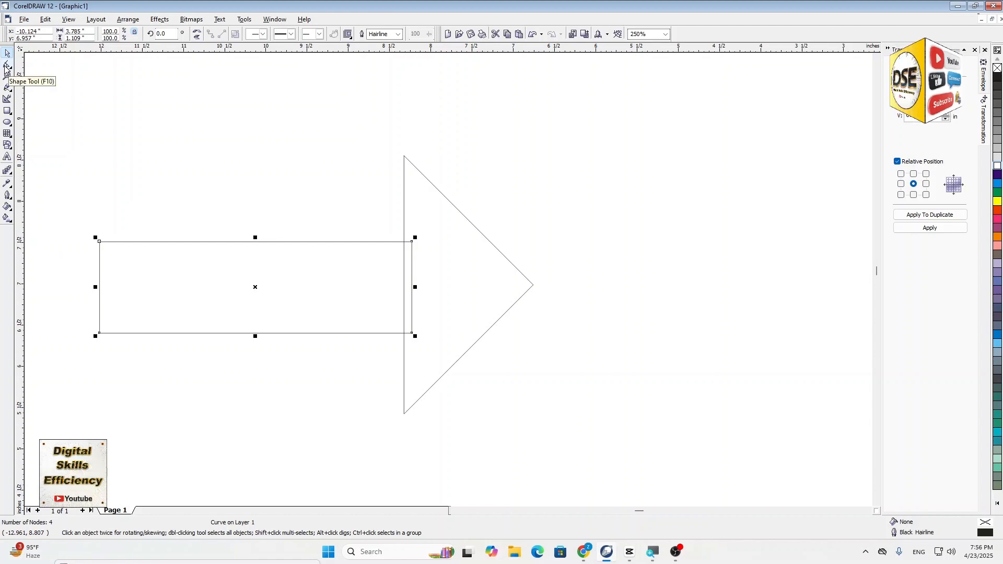
- Add a node midway along the rectangle's left edge and delete both left corner nodes to form a left-pointing triangle
{"action": "left_click", "coordinate": [6, 67]}
{"action": "scroll", "coordinate": [66, 313], "scroll_direction": "up", "scroll_amount": 2}
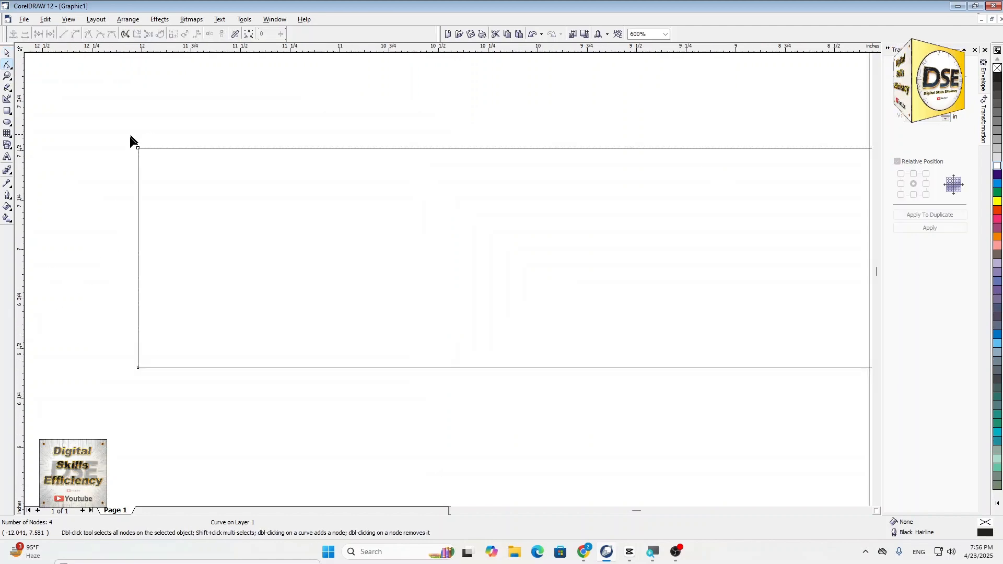
{"action": "left_click_drag", "start_coordinate": [97, 123], "coordinate": [165, 407]}
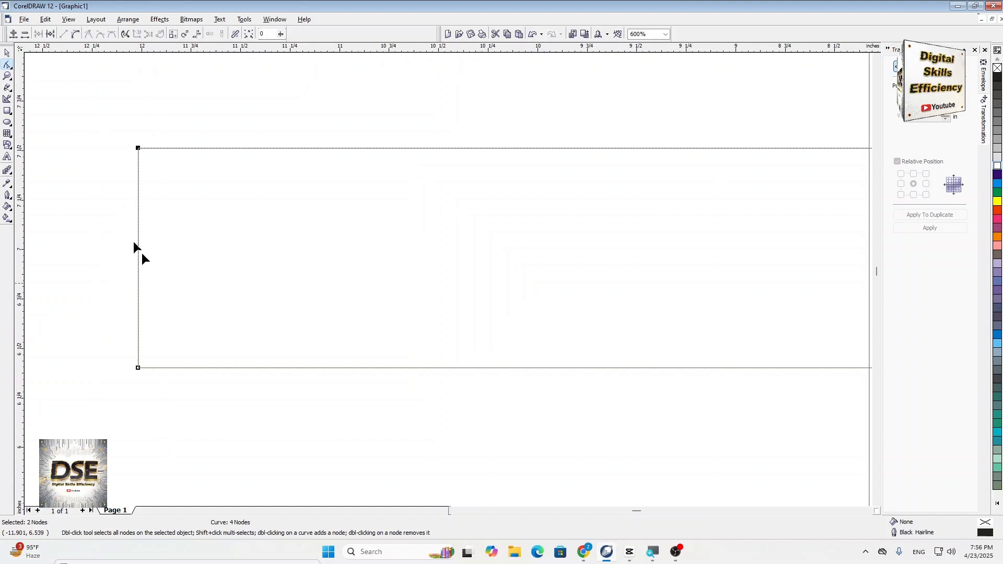
{"action": "left_click", "coordinate": [102, 322]}
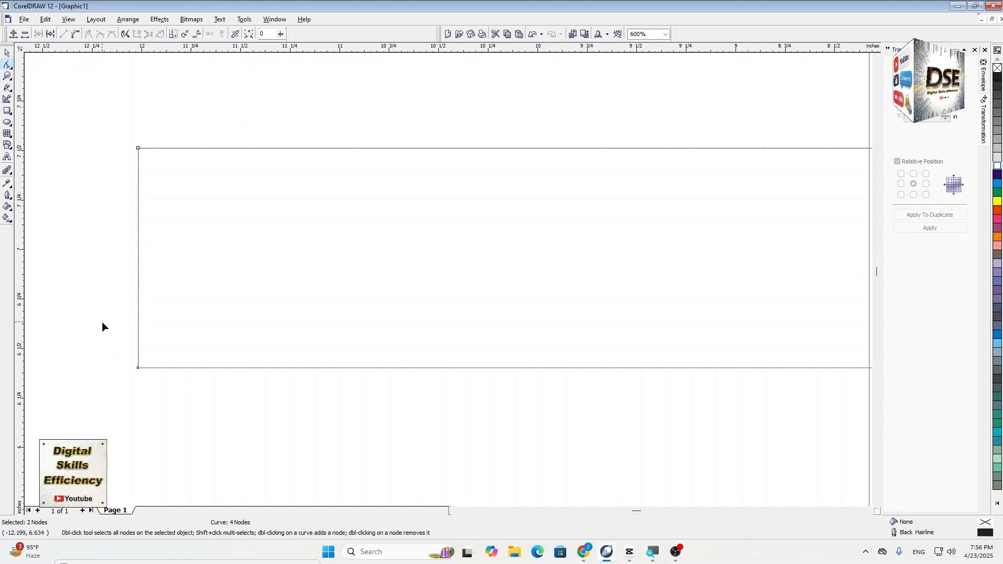
{"action": "double_click", "coordinate": [139, 253]}
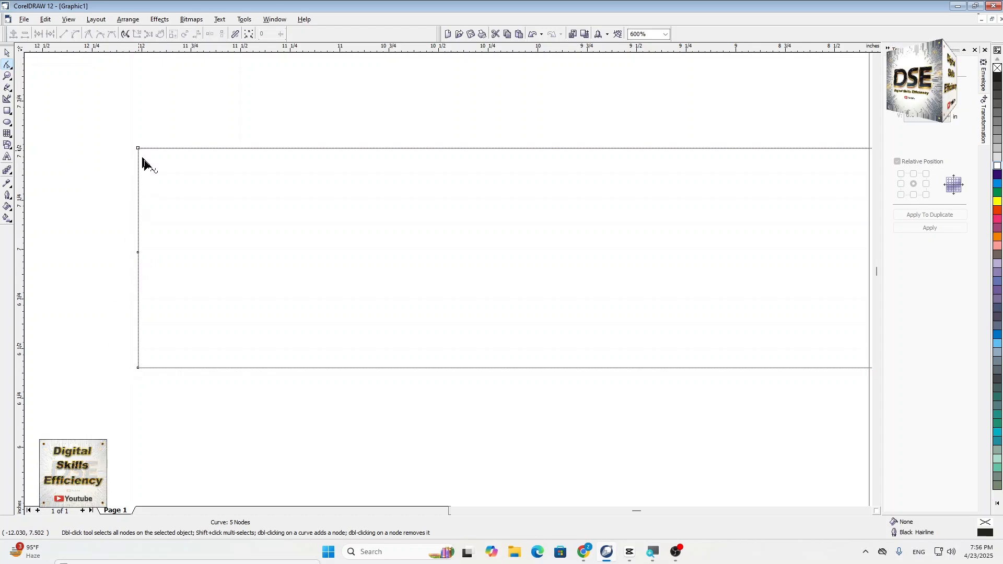
{"action": "double_click", "coordinate": [138, 368]}
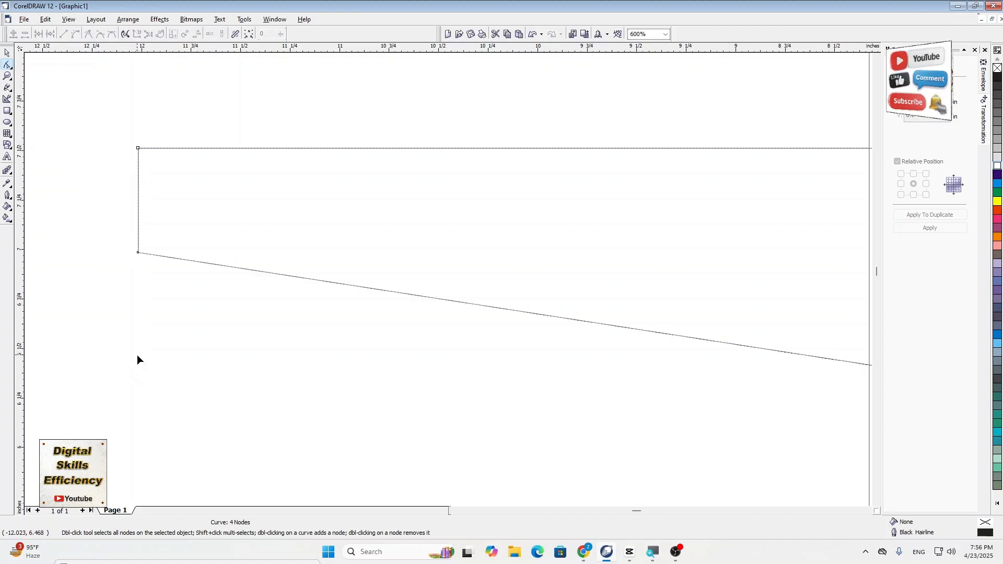
{"action": "double_click", "coordinate": [139, 150]}
{"action": "scroll", "coordinate": [111, 275], "scroll_direction": "down", "scroll_amount": 1}
{"action": "scroll", "coordinate": [361, 334], "scroll_direction": "down", "scroll_amount": 1}
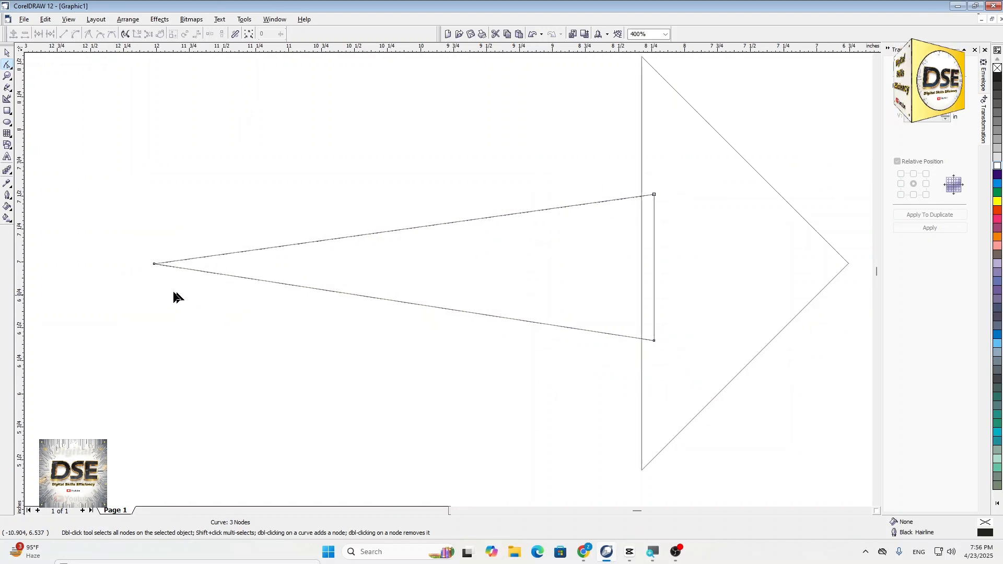
- Move the long triangle's left tip node down and slightly right, to about (-11.81, 5.38) inches
{"action": "left_click_drag", "start_coordinate": [87, 223], "coordinate": [180, 343]}
{"action": "scroll", "coordinate": [247, 197], "scroll_direction": "down", "scroll_amount": 1}
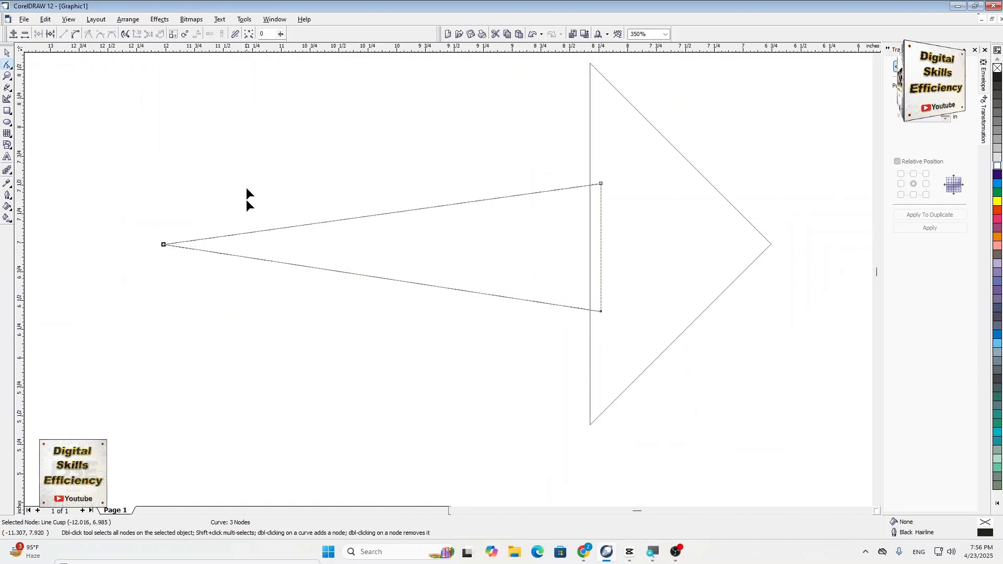
{"action": "left_click_drag", "start_coordinate": [163, 243], "coordinate": [187, 430]}
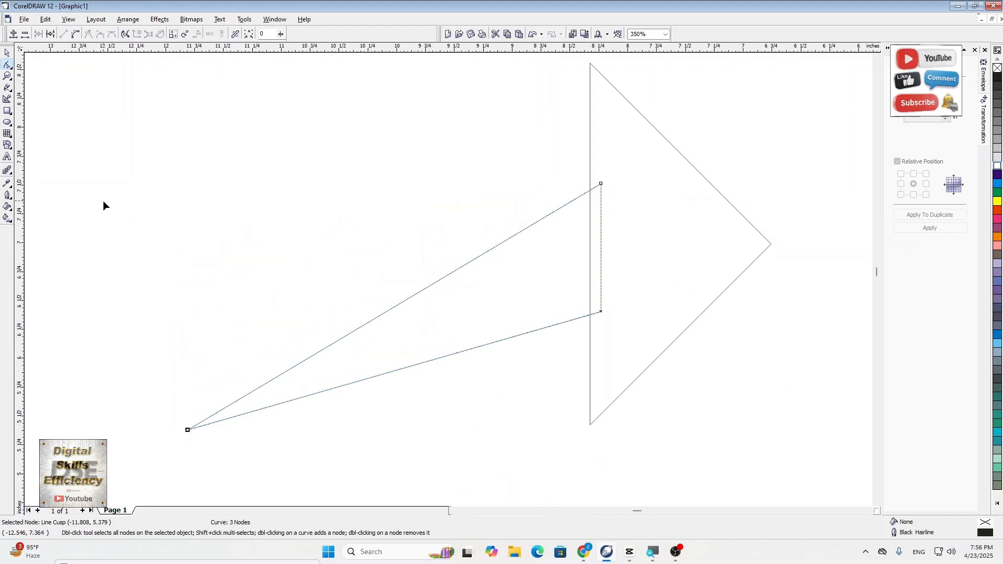
- Convert the triangle's two long sides to curves and bend both upward into a curved tail like the SHARE arrow
{"action": "scroll", "coordinate": [157, 310], "scroll_direction": "down", "scroll_amount": 6}
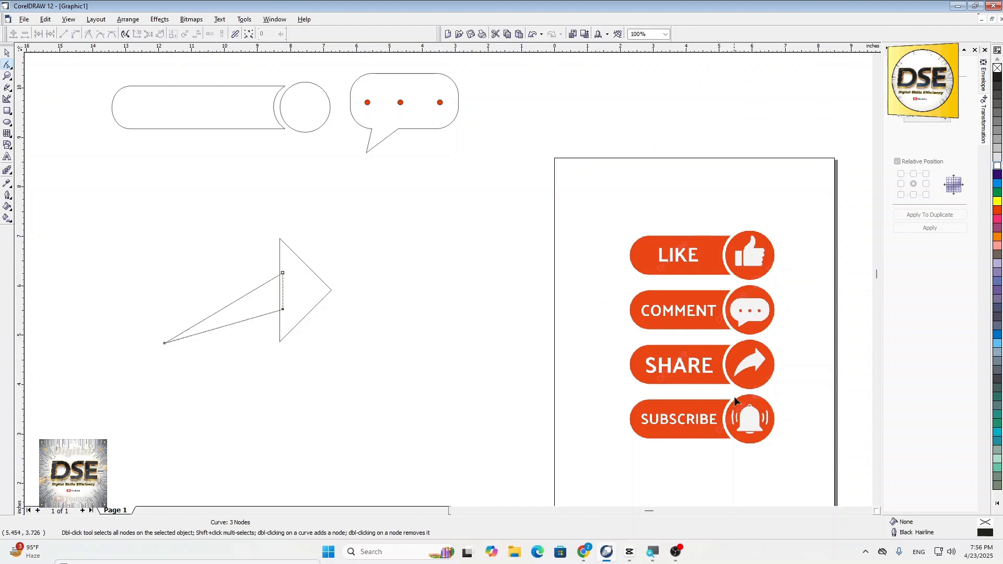
{"action": "scroll", "coordinate": [735, 397], "scroll_direction": "up", "scroll_amount": 3}
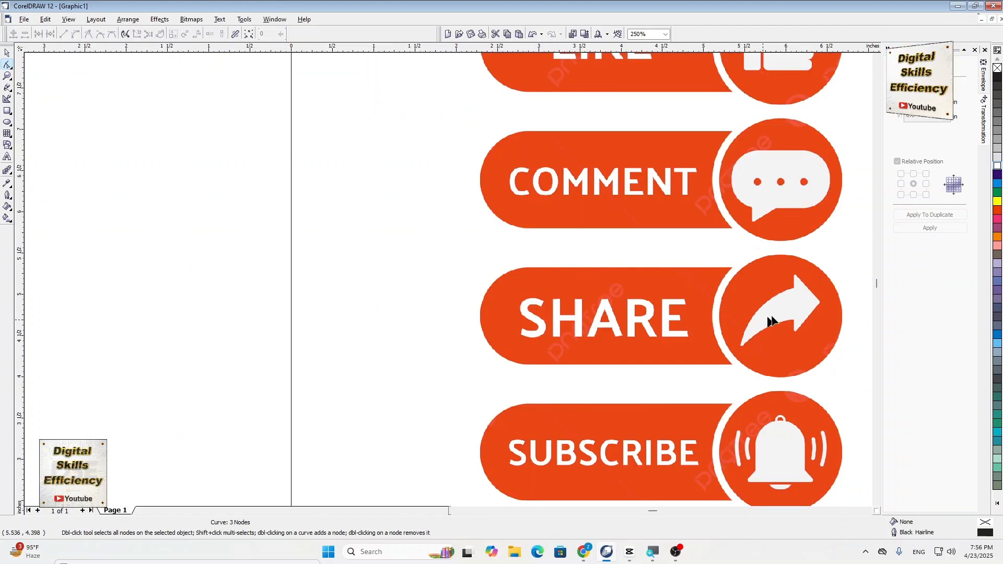
{"action": "scroll", "coordinate": [575, 324], "scroll_direction": "down", "scroll_amount": 3}
{"action": "scroll", "coordinate": [157, 293], "scroll_direction": "up", "scroll_amount": 2}
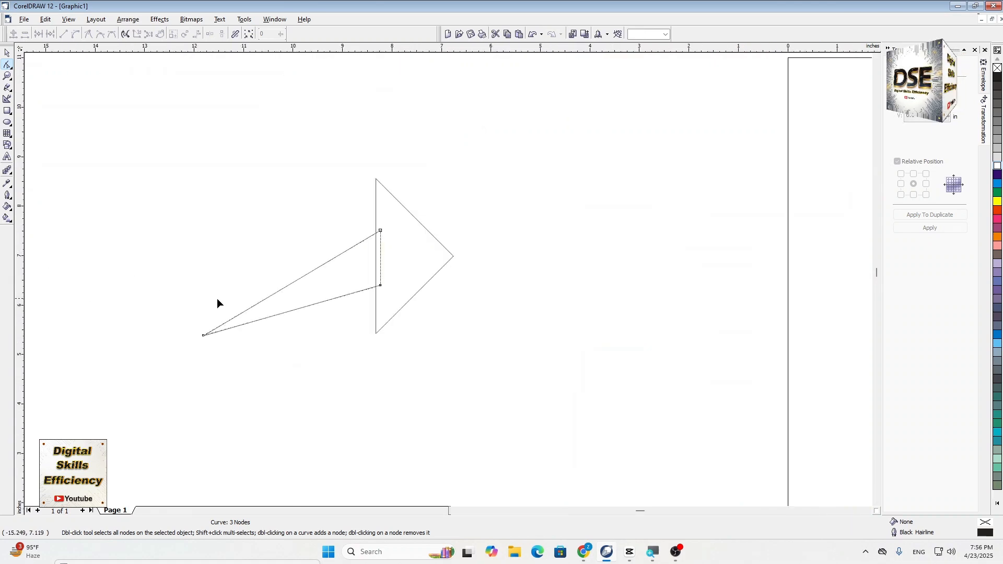
{"action": "scroll", "coordinate": [218, 299], "scroll_direction": "up", "scroll_amount": 2}
{"action": "left_click_drag", "start_coordinate": [114, 330], "coordinate": [209, 422]}
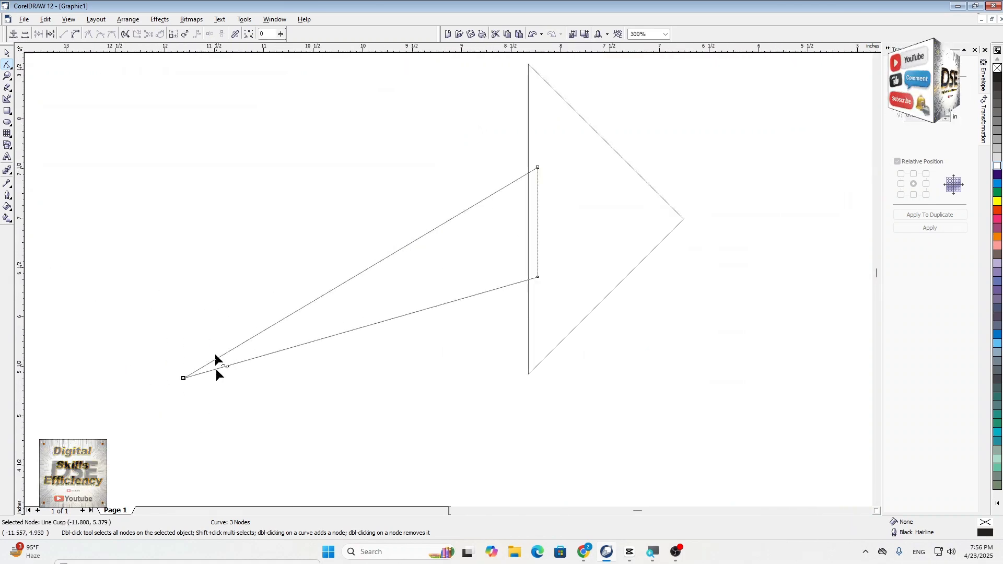
{"action": "left_click_drag", "start_coordinate": [465, 155], "coordinate": [571, 199]}
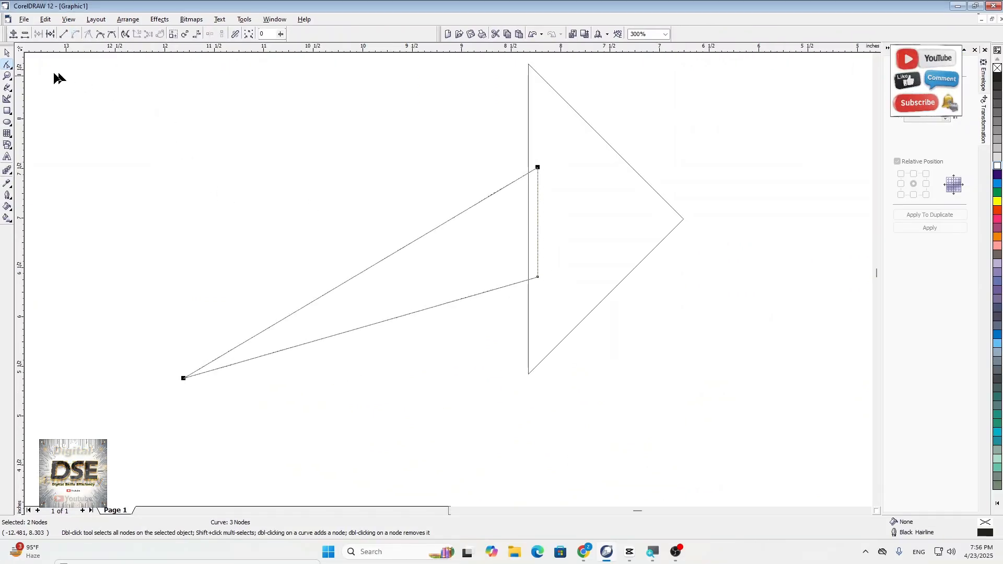
{"action": "scroll", "coordinate": [334, 238], "scroll_direction": "up", "scroll_amount": 1}
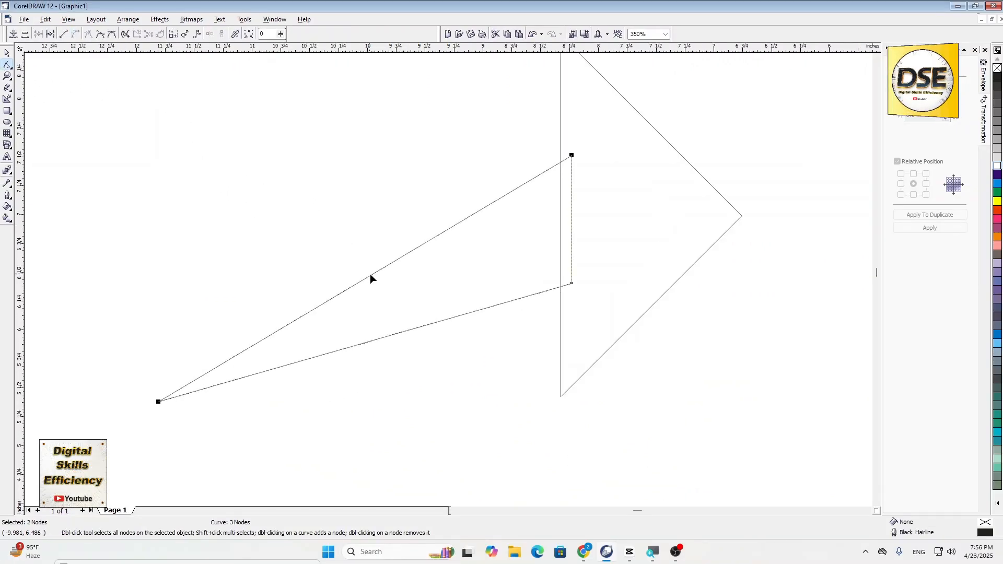
{"action": "left_click_drag", "start_coordinate": [373, 280], "coordinate": [349, 225]}
{"action": "left_click_drag", "start_coordinate": [120, 377], "coordinate": [200, 443]}
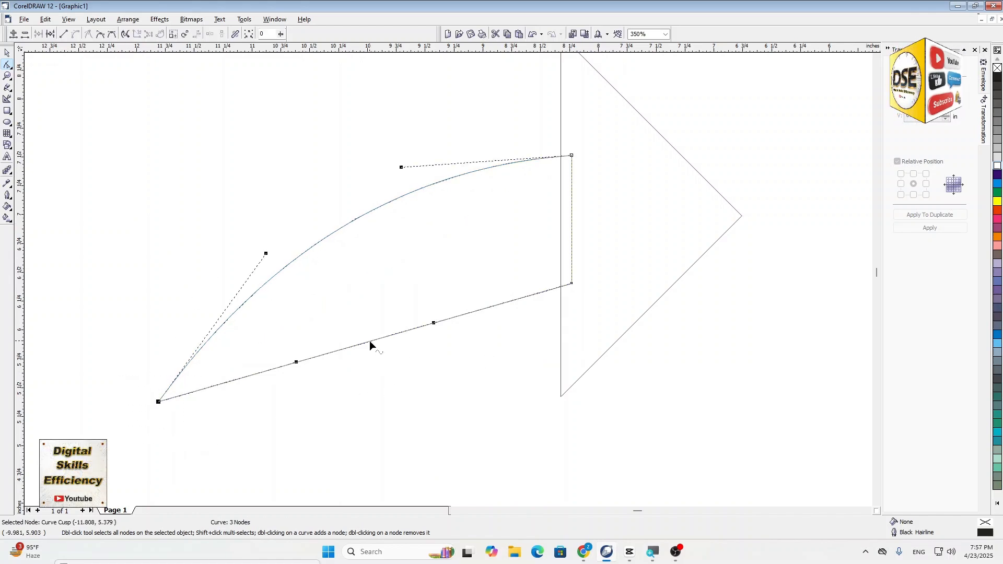
{"action": "left_click_drag", "start_coordinate": [371, 345], "coordinate": [381, 297]}
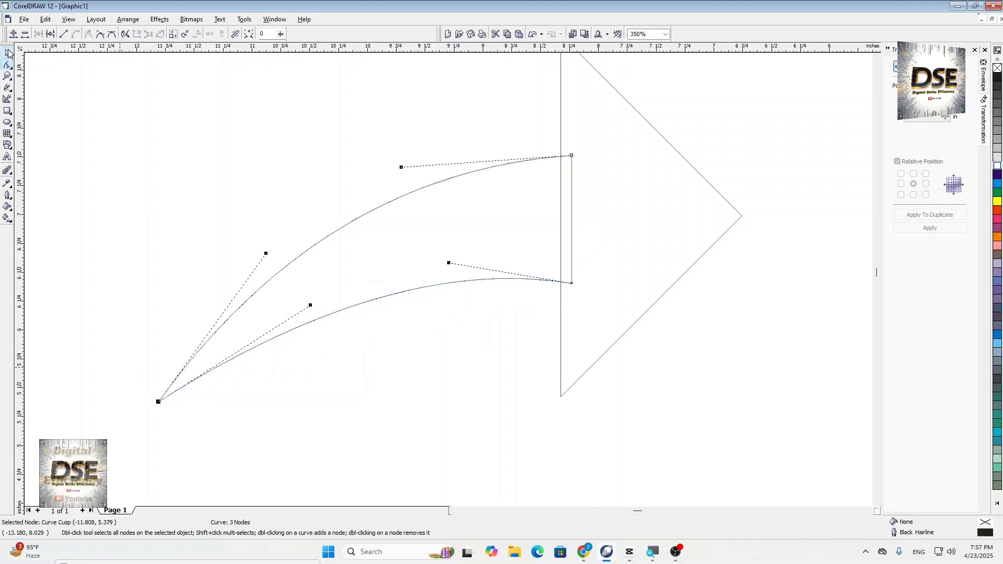
- Shorten the curved tail by moving its tip node about 0.4 inch to the right
{"action": "left_click", "coordinate": [8, 52]}
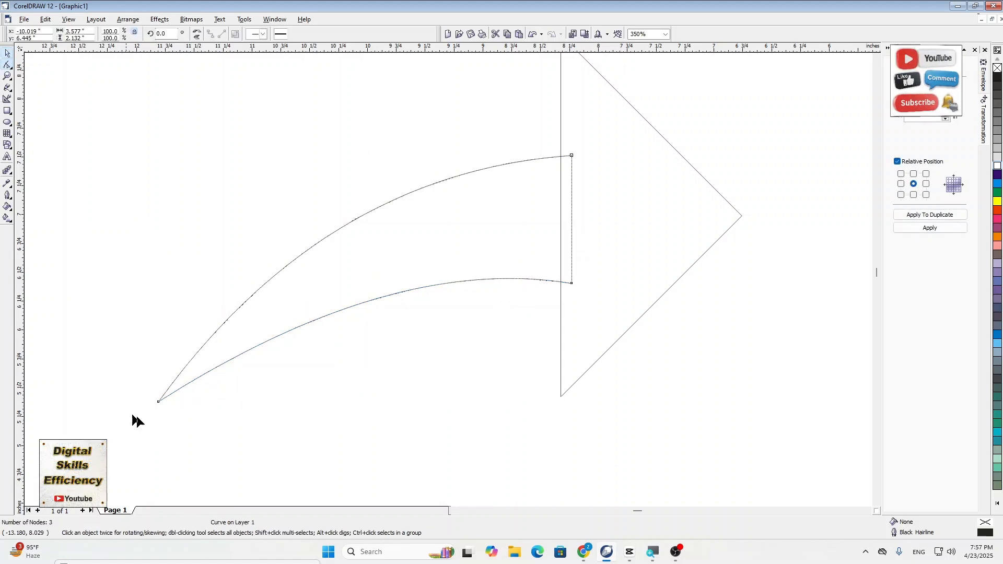
{"action": "left_click", "coordinate": [158, 402]}
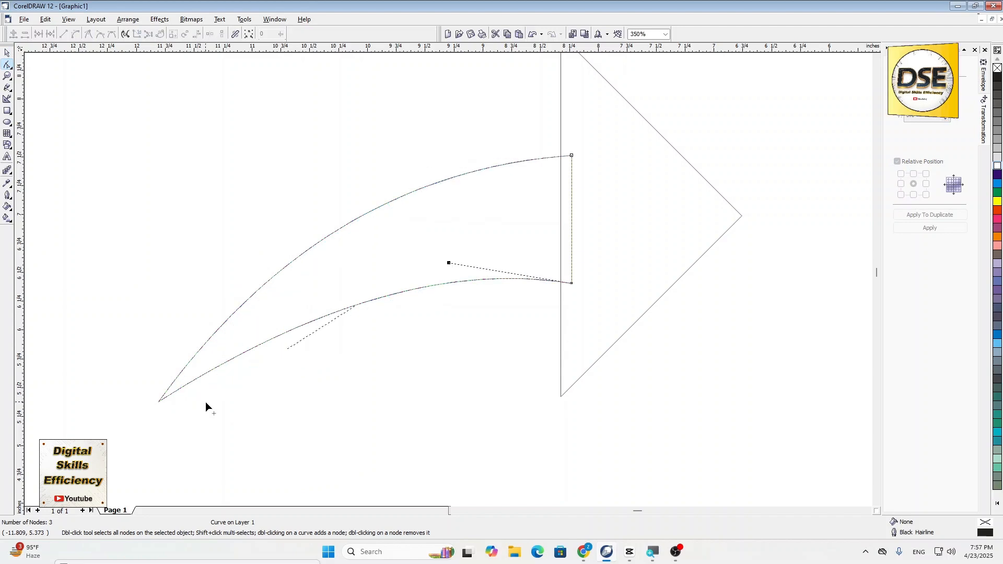
{"action": "left_click_drag", "start_coordinate": [206, 403], "coordinate": [205, 402]}
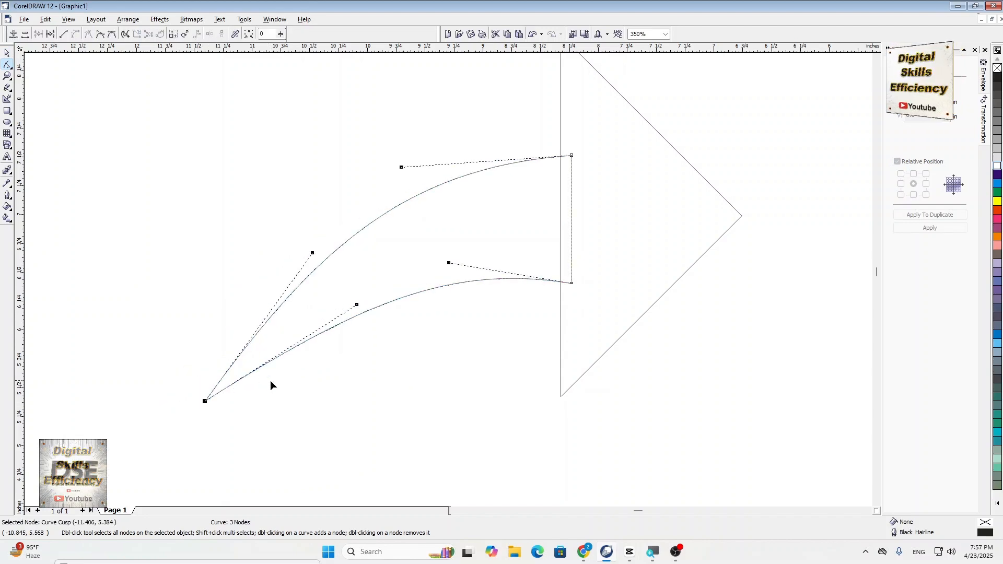
{"action": "scroll", "coordinate": [271, 382], "scroll_direction": "down", "scroll_amount": 1}
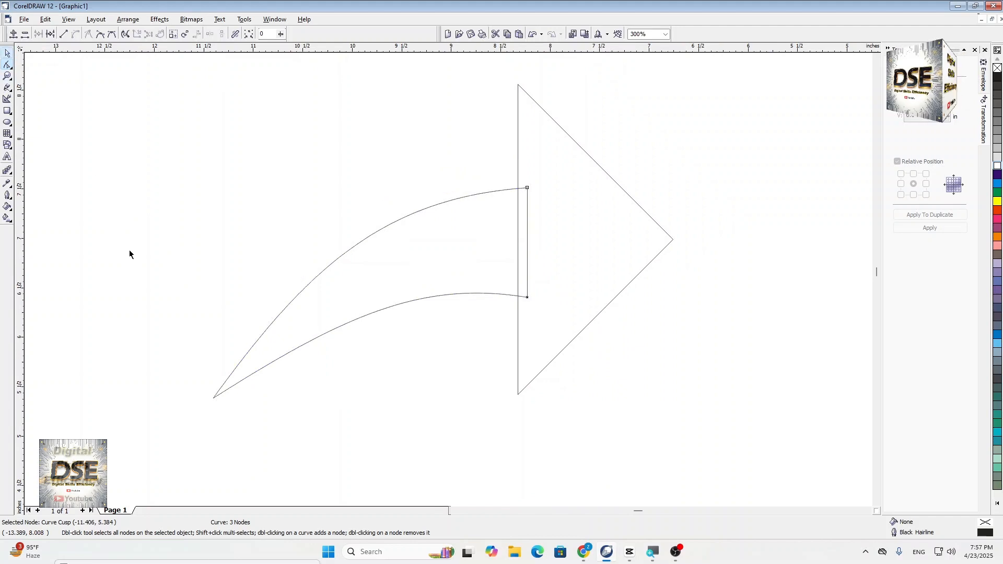
{"action": "scroll", "coordinate": [130, 254], "scroll_direction": "down", "scroll_amount": 1}
{"action": "key", "text": "space"}
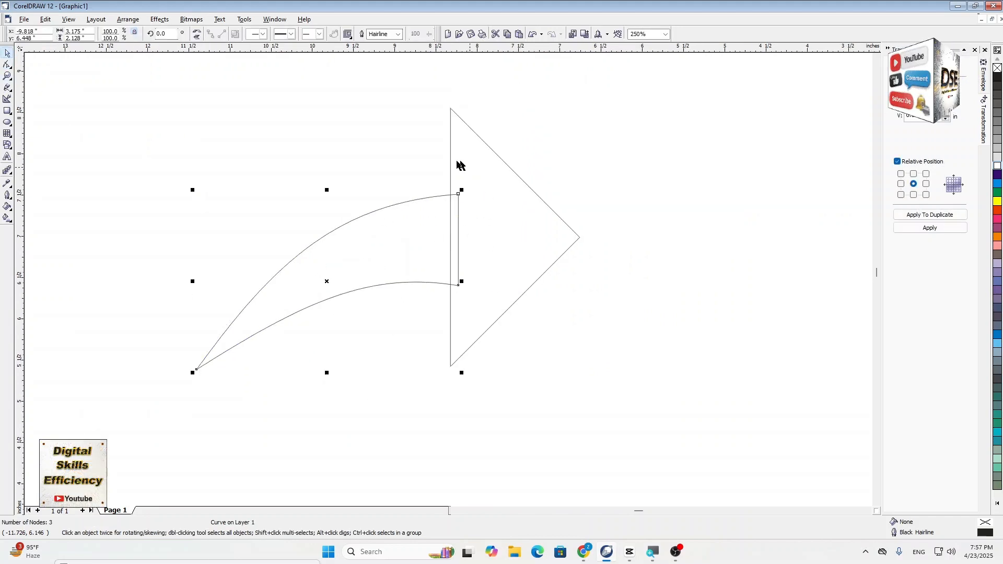
{"action": "key", "text": "Left"}
{"action": "key", "text": "Left"}
{"action": "key", "text": "Left"}
{"action": "key", "text": "Left"}
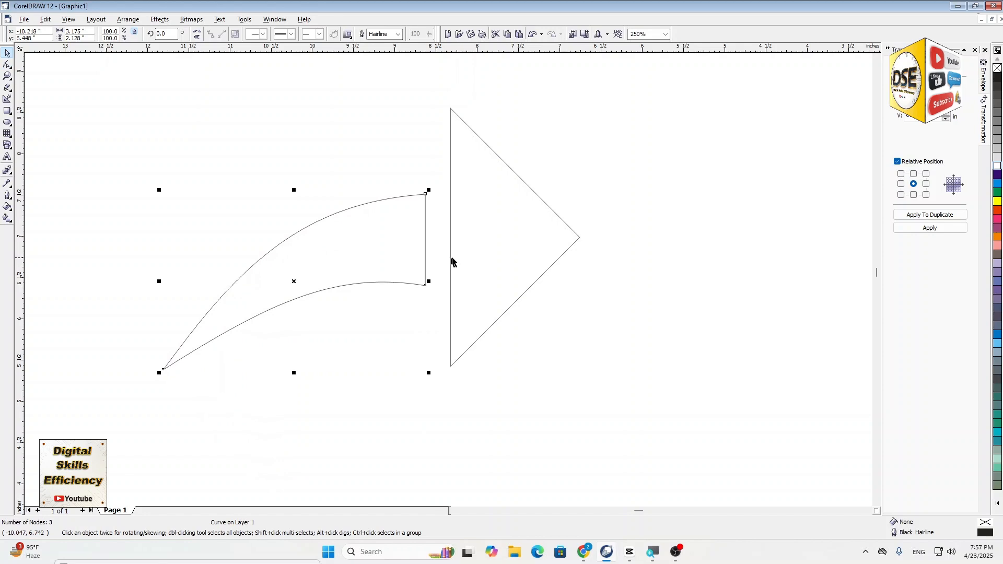
{"action": "left_click", "coordinate": [452, 261]}
{"action": "left_click", "coordinate": [403, 253]}
{"action": "key", "text": "Right"}
{"action": "key", "text": "Right"}
{"action": "key", "text": "Right"}
{"action": "key", "text": "Right"}
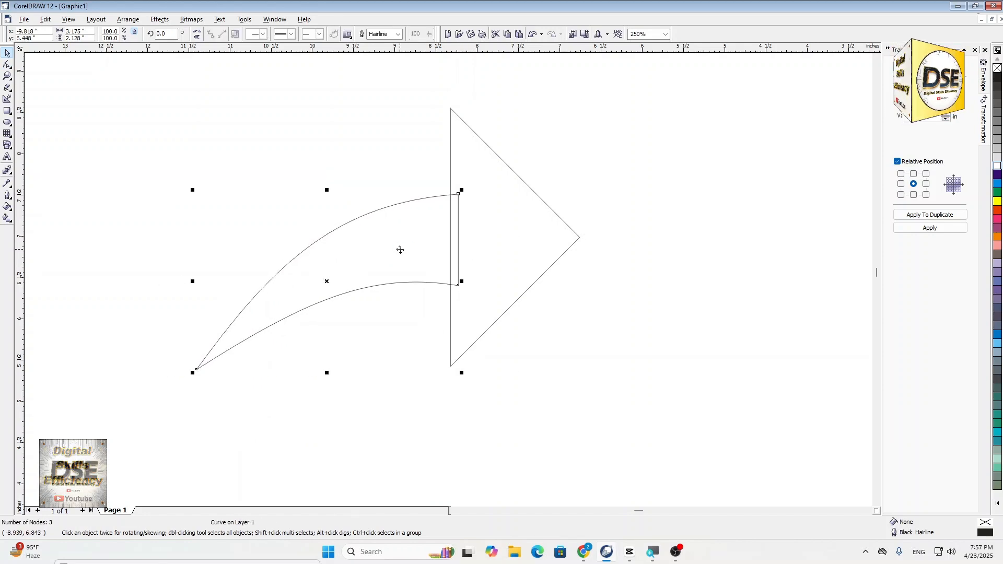
- Select the curved tail together with the triangular arrowhead and weld them into one arrow shape
{"action": "scroll", "coordinate": [470, 350], "scroll_direction": "down", "scroll_amount": 1}
{"action": "left_click_drag", "start_coordinate": [205, 132], "coordinate": [619, 445]}
{"action": "left_click", "coordinate": [184, 242]}
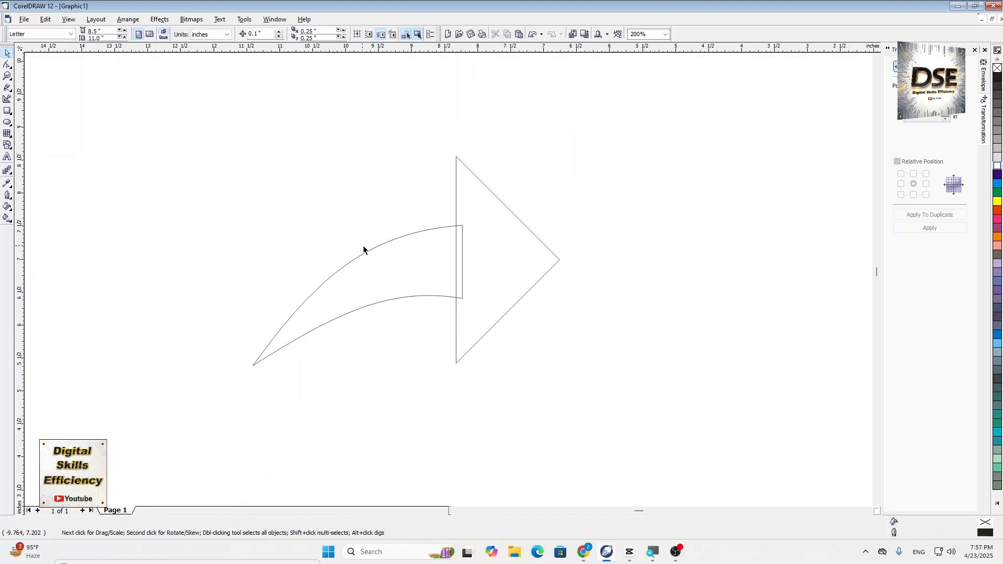
{"action": "left_click", "coordinate": [373, 249]}
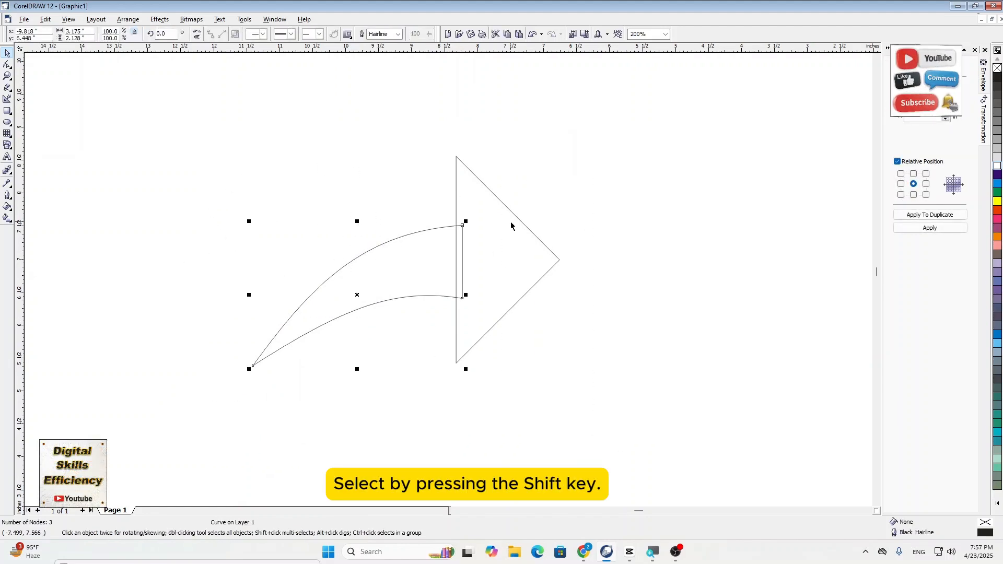
{"action": "left_click", "coordinate": [519, 224], "text": "shift"}
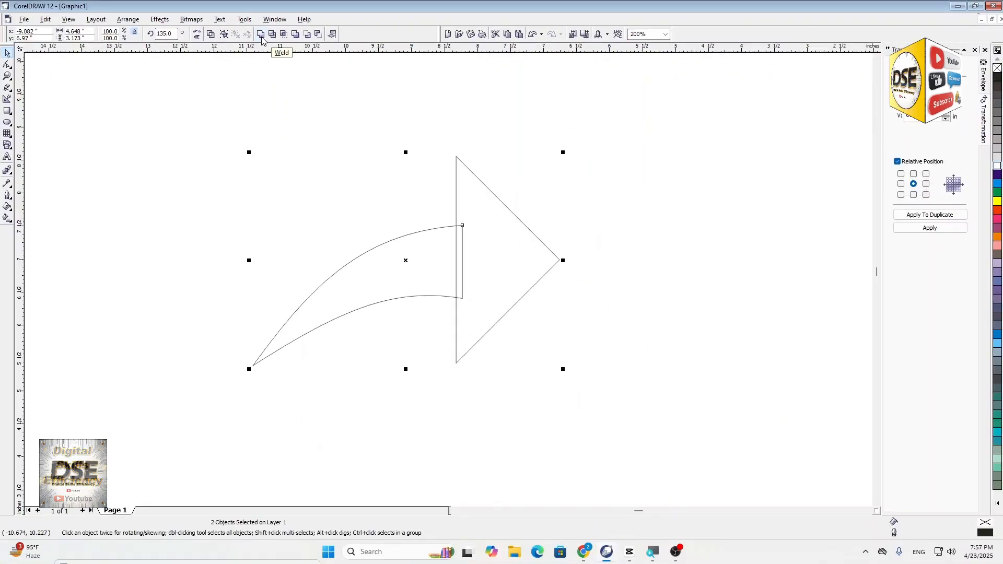
{"action": "left_click", "coordinate": [260, 35]}
- Fill the share arrow with white, scale it to about 57%, and place it just right of the comment bubble
{"action": "scroll", "coordinate": [197, 312], "scroll_direction": "down", "scroll_amount": 1}
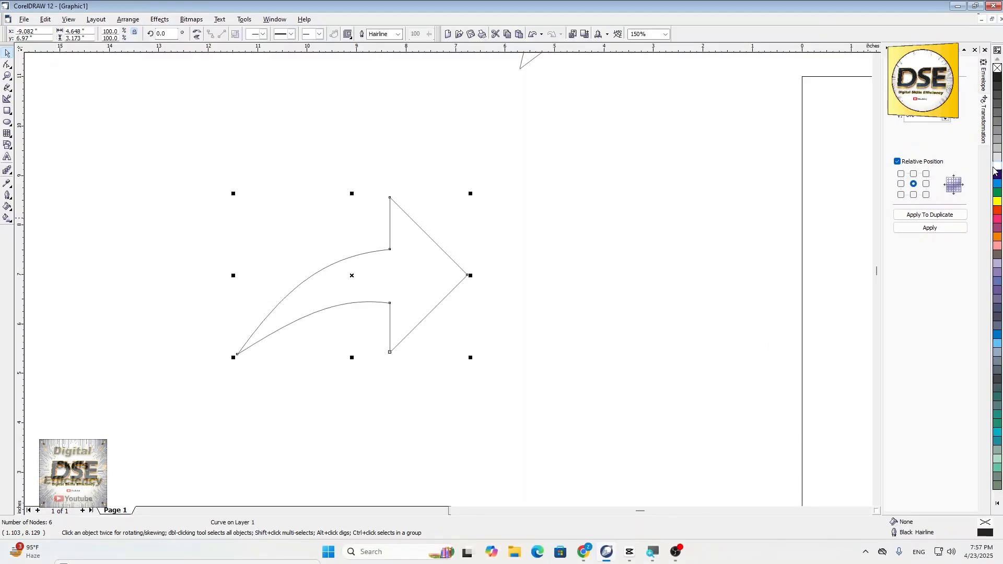
{"action": "scroll", "coordinate": [619, 251], "scroll_direction": "down", "scroll_amount": 2}
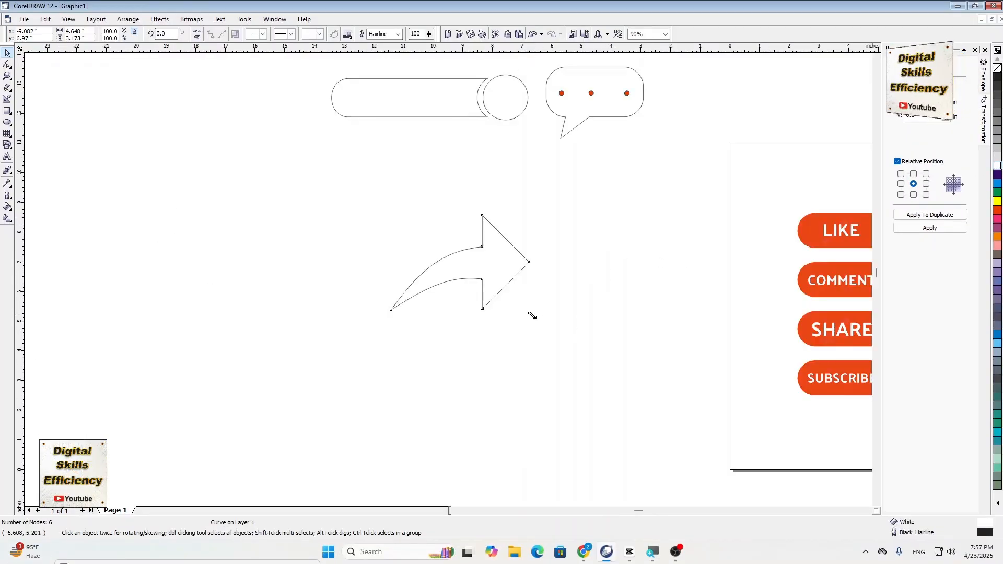
{"action": "left_click_drag", "start_coordinate": [531, 314], "coordinate": [469, 268]}
{"action": "left_click_drag", "start_coordinate": [445, 232], "coordinate": [688, 111]}
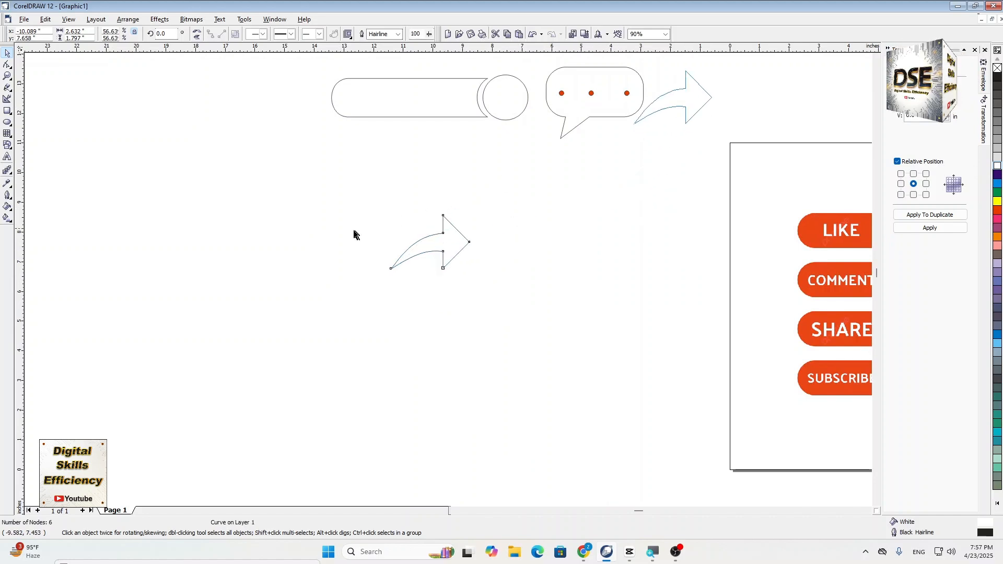
- Move the reference sticker image left on the page, centering it at about (3.0, 5.65) inches
{"action": "scroll", "coordinate": [345, 235], "scroll_direction": "down", "scroll_amount": 1}
{"action": "scroll", "coordinate": [849, 382], "scroll_direction": "up", "scroll_amount": 2}
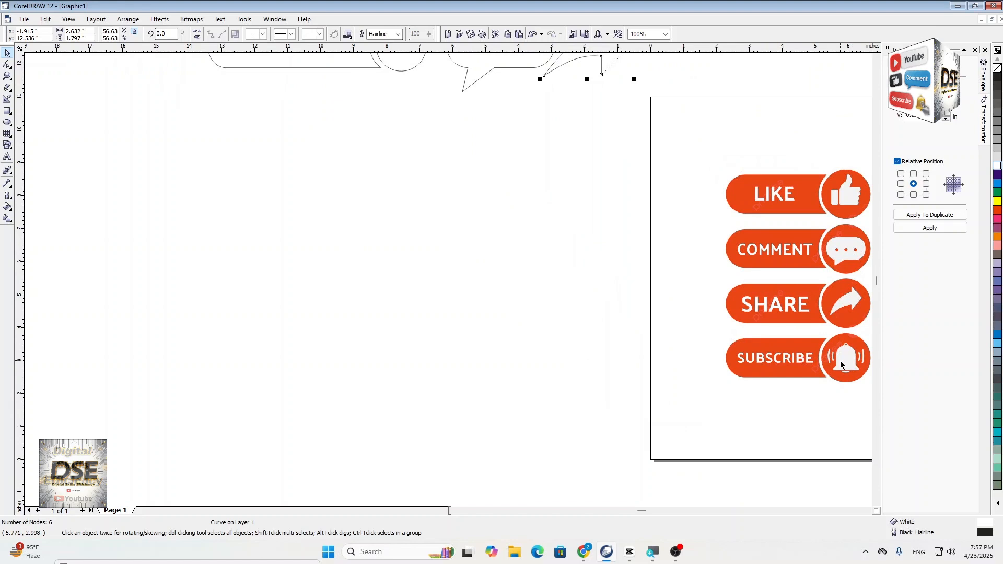
{"action": "left_click_drag", "start_coordinate": [842, 364], "coordinate": [789, 357]}
{"action": "left_click", "coordinate": [320, 333]}
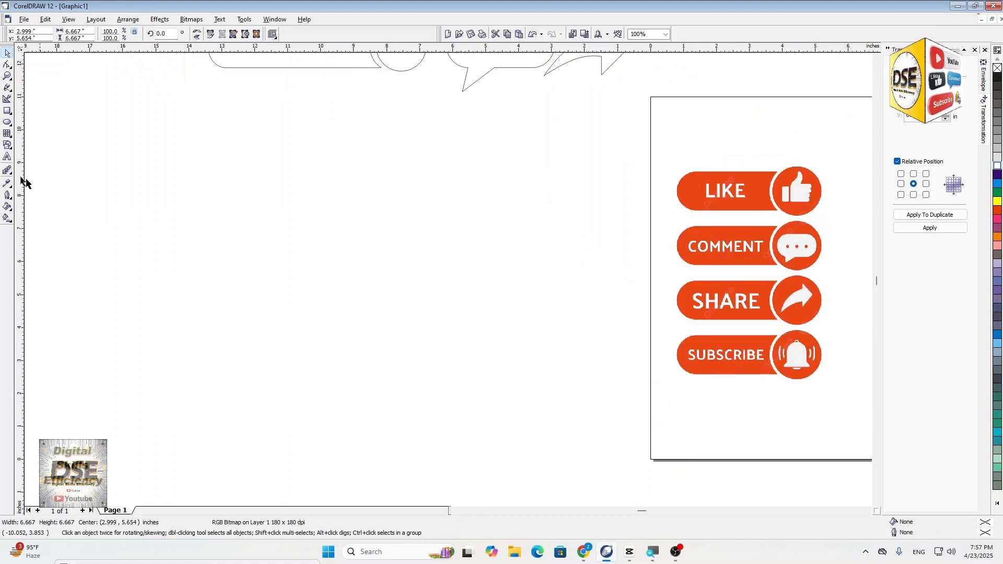
- Draw a rectangle about 2.55 by 2.63 inches in the empty area left of the page and convert it to curves
{"action": "left_click", "coordinate": [8, 110]}
{"action": "left_click_drag", "start_coordinate": [213, 192], "coordinate": [298, 280]}
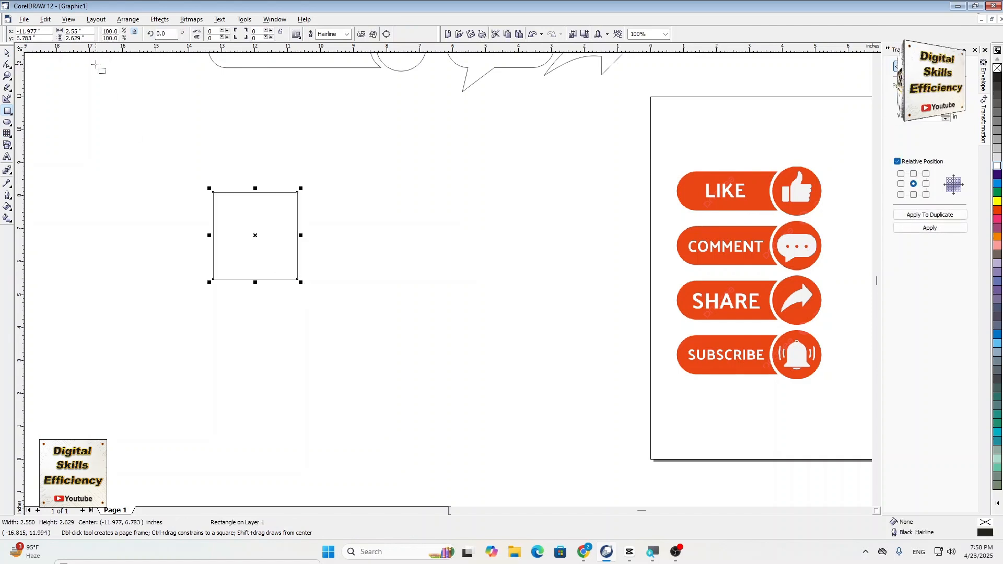
{"action": "left_click", "coordinate": [5, 53]}
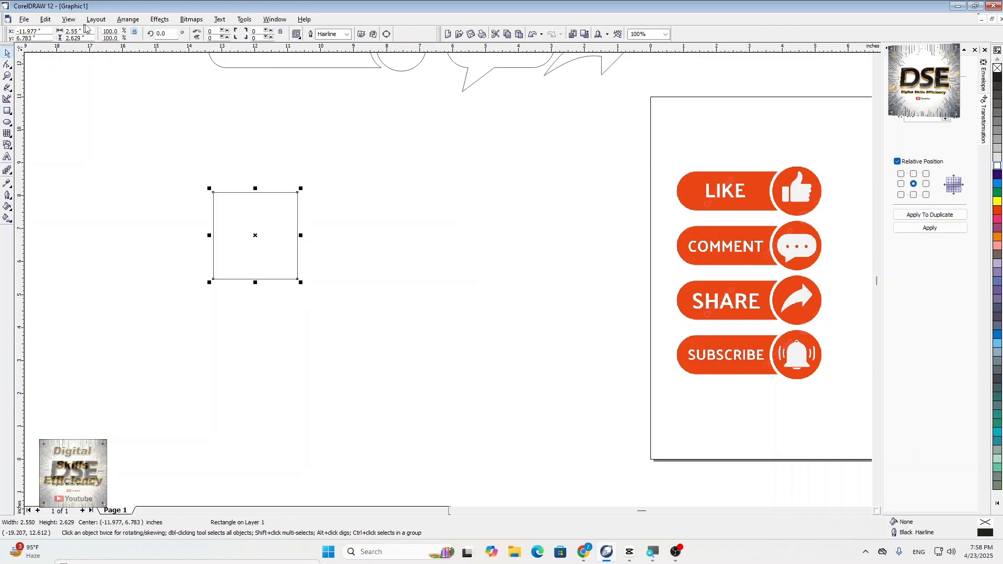
{"action": "left_click", "coordinate": [128, 20]}
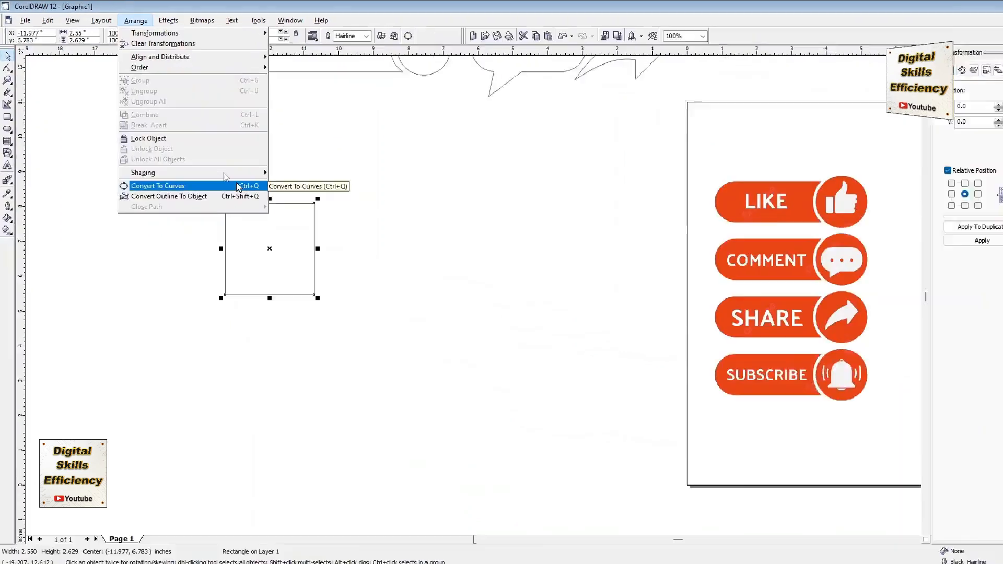
{"action": "left_click", "coordinate": [331, 353]}
{"action": "scroll", "coordinate": [169, 348], "scroll_direction": "up", "scroll_amount": 2}
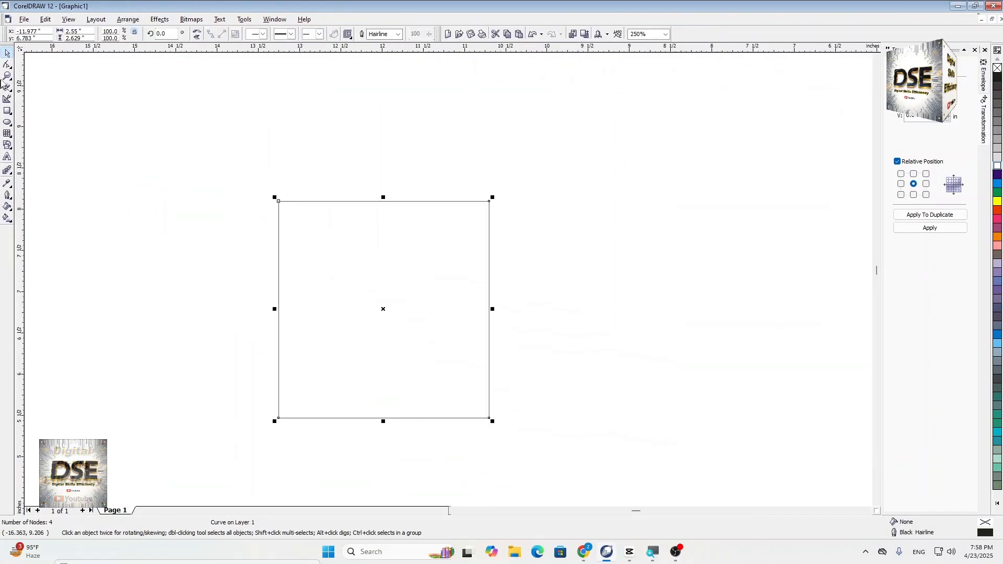
- Convert the rectangle's top edge to a curve and bow it upward about 0.59 inches
{"action": "left_click", "coordinate": [7, 64]}
{"action": "left_click_drag", "start_coordinate": [215, 175], "coordinate": [603, 241]}
{"action": "scroll", "coordinate": [331, 157], "scroll_direction": "up", "scroll_amount": 2}
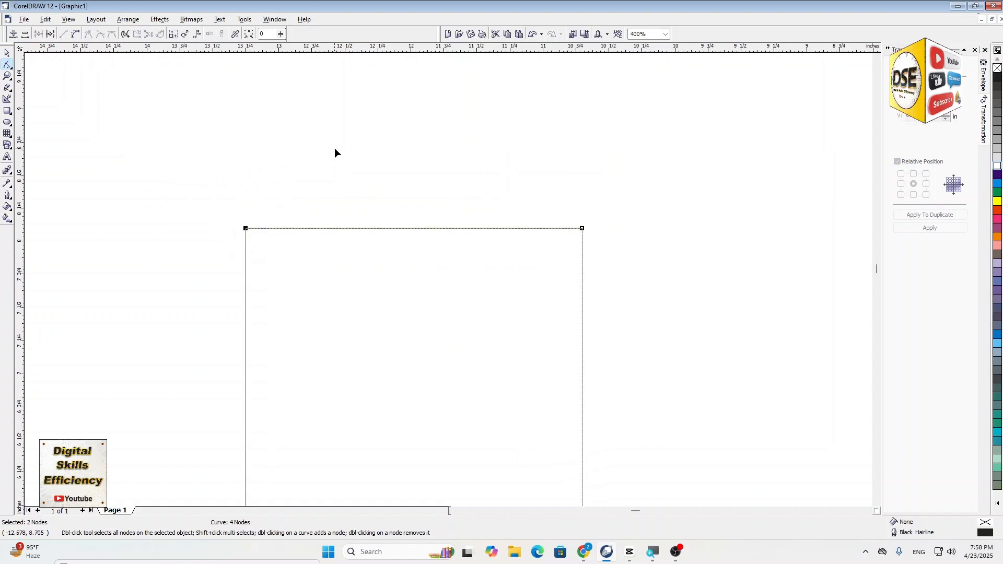
{"action": "left_click", "coordinate": [74, 34]}
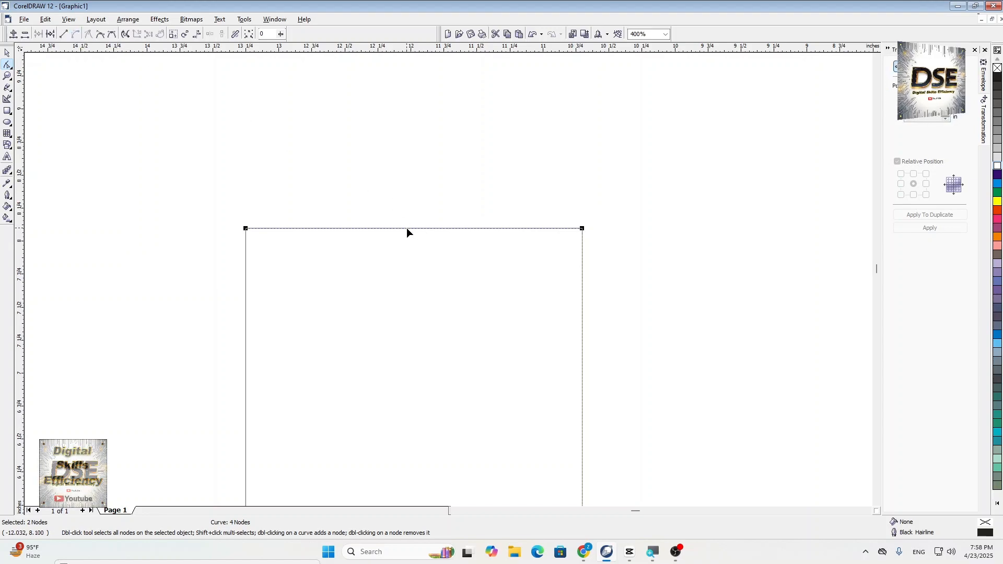
{"action": "left_click_drag", "start_coordinate": [409, 229], "coordinate": [409, 150]}
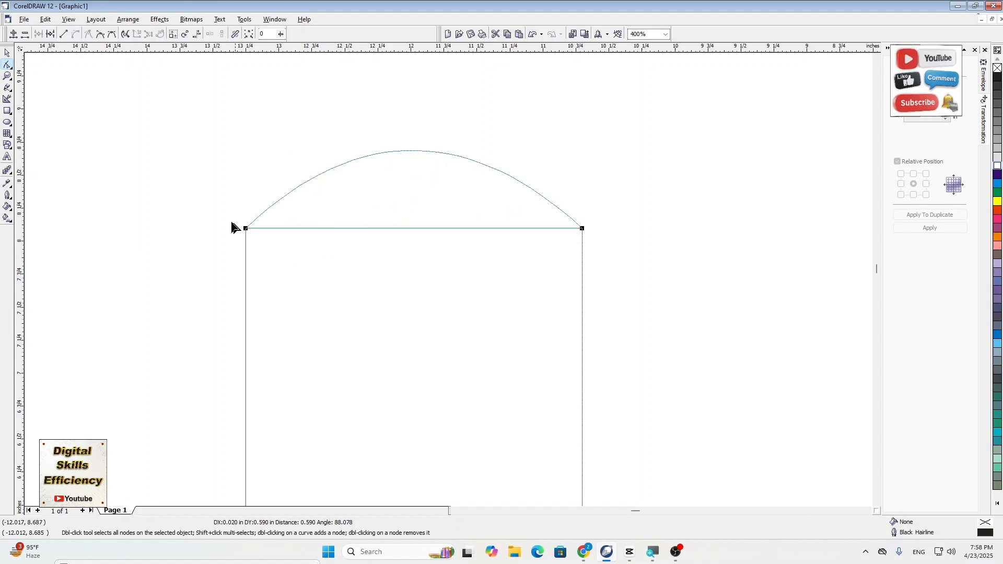
- Adjust the control handles at both ends of the top curve to shape a symmetrical rounded dome
{"action": "left_click", "coordinate": [246, 228]}
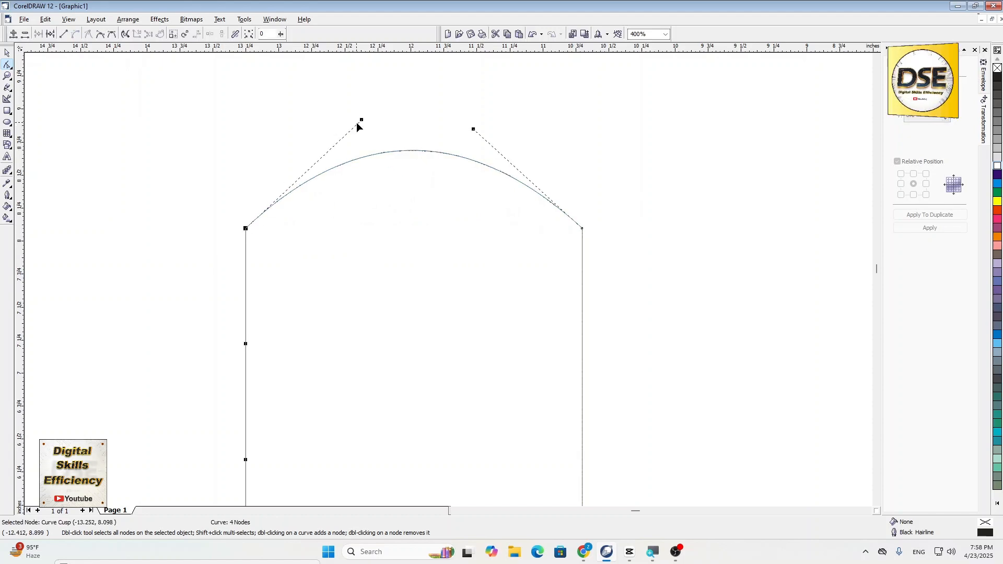
{"action": "left_click_drag", "start_coordinate": [362, 120], "coordinate": [282, 94]}
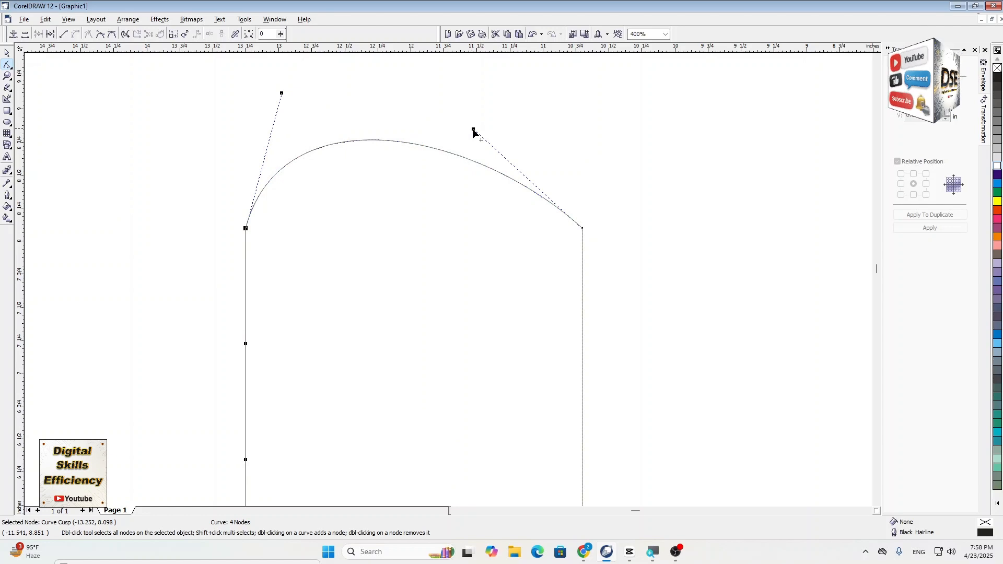
{"action": "left_click_drag", "start_coordinate": [474, 131], "coordinate": [562, 88]}
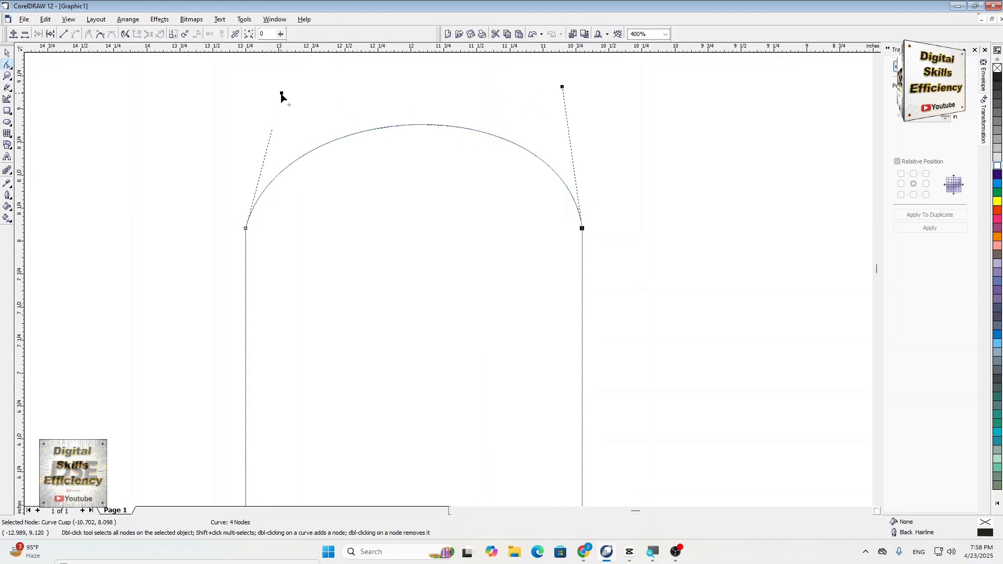
{"action": "left_click_drag", "start_coordinate": [282, 95], "coordinate": [272, 84]}
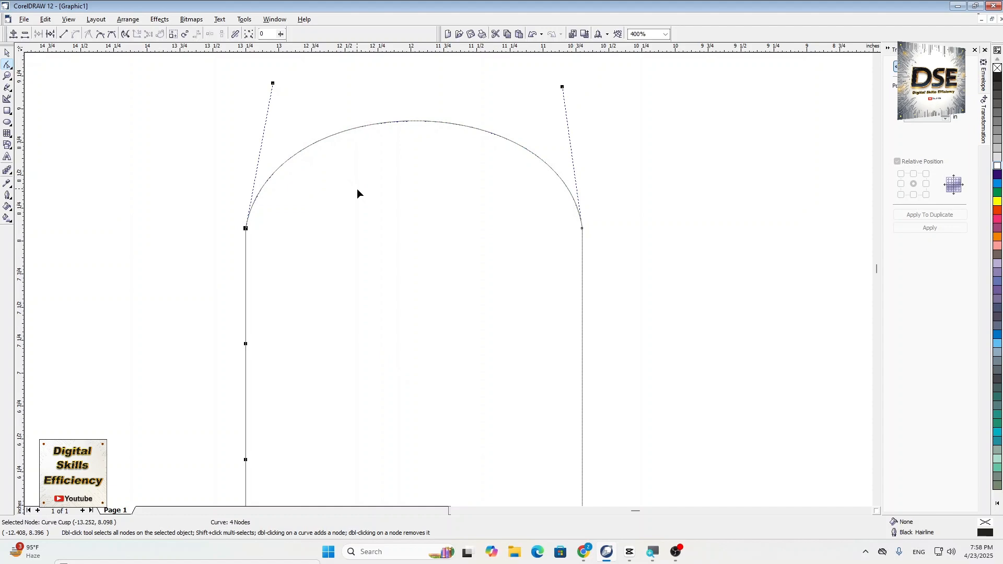
{"action": "scroll", "coordinate": [358, 190], "scroll_direction": "down", "scroll_amount": 2}
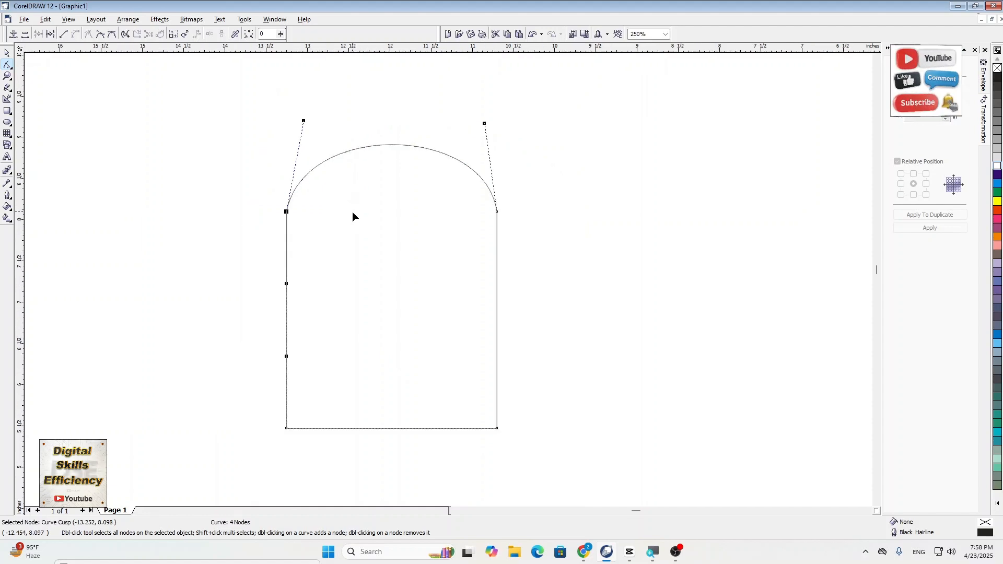
{"action": "left_click", "coordinate": [487, 122]}
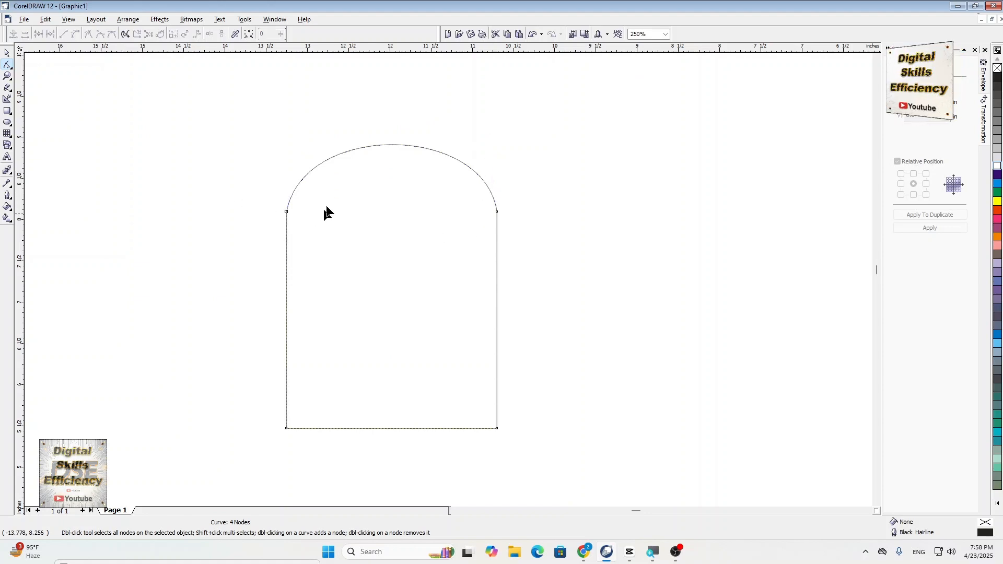
- Move the two bottom corner nodes straight up about 1.06 inches to shorten the bell body
{"action": "left_click_drag", "start_coordinate": [216, 400], "coordinate": [569, 457]}
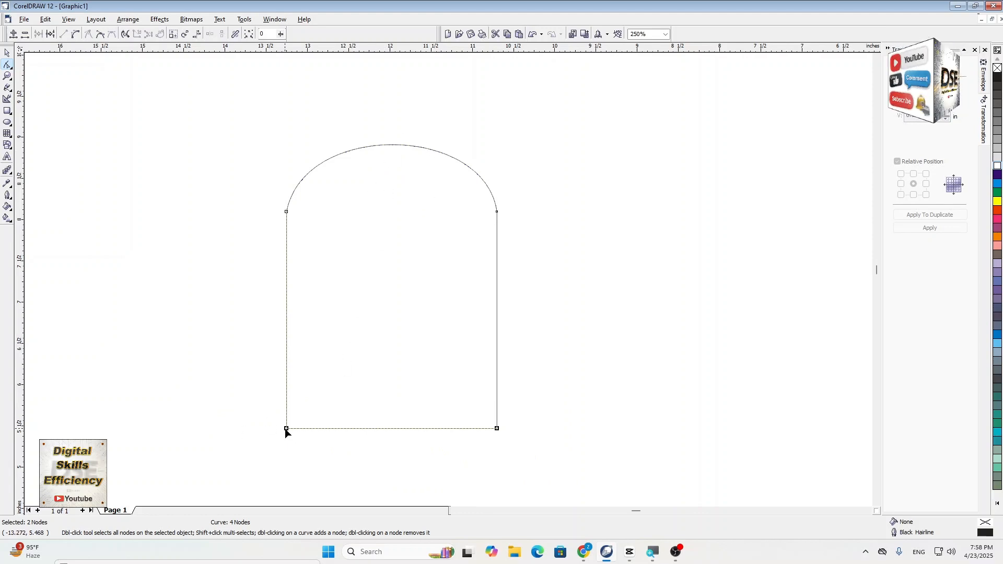
{"action": "left_click", "coordinate": [238, 410]}
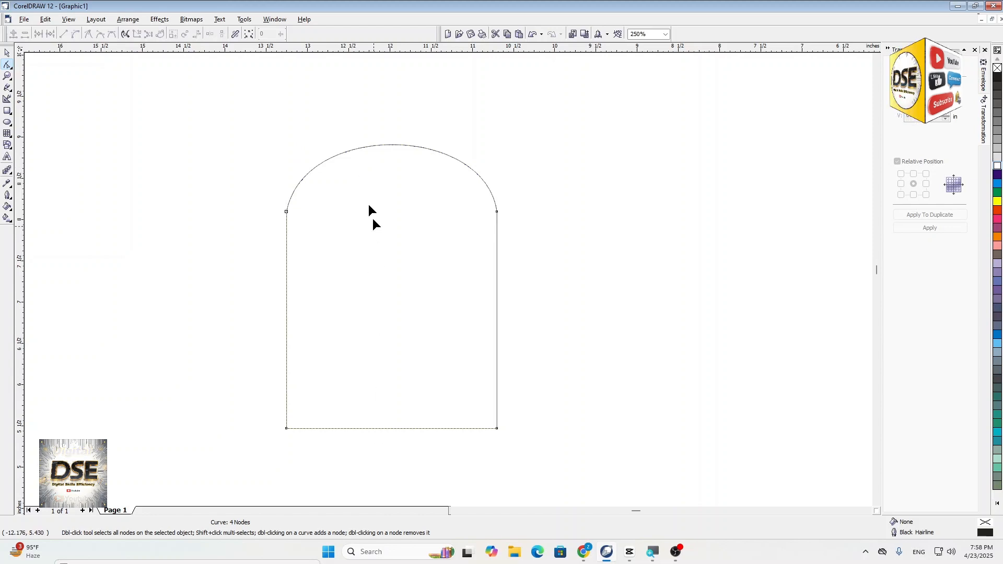
{"action": "left_click_drag", "start_coordinate": [196, 407], "coordinate": [595, 450]}
{"action": "scroll", "coordinate": [300, 470], "scroll_direction": "up", "scroll_amount": 1}
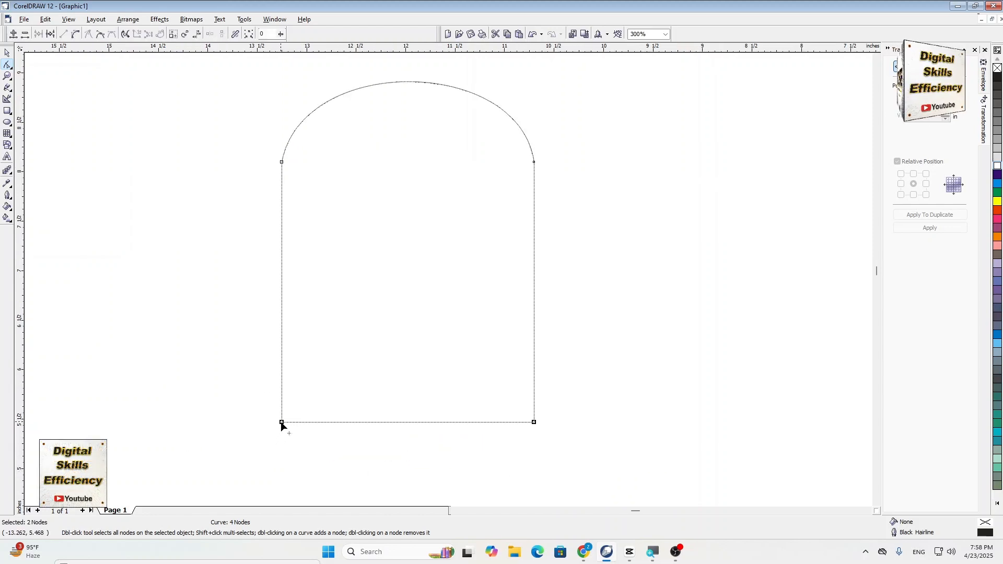
{"action": "left_click_drag", "start_coordinate": [282, 422], "coordinate": [281, 318]}
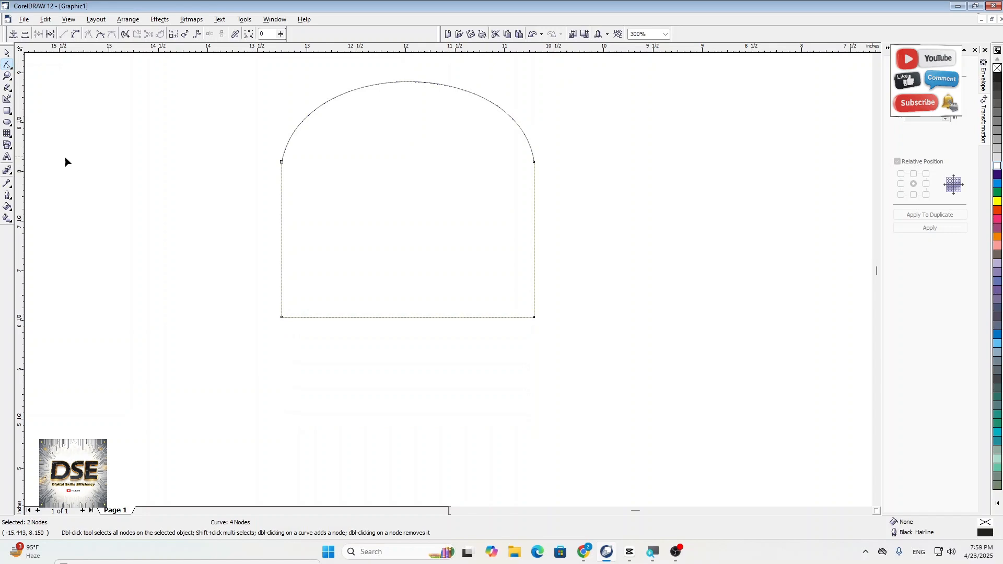
- Move both left-side nodes of the bell body inward about 0.24 inches to narrow it
{"action": "left_click", "coordinate": [65, 156]}
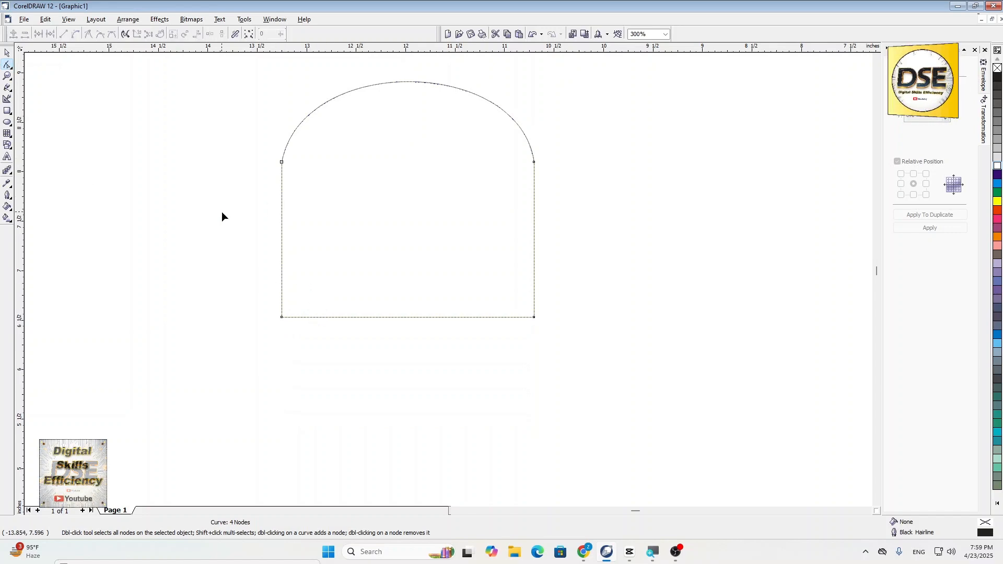
{"action": "left_click_drag", "start_coordinate": [228, 130], "coordinate": [294, 366]}
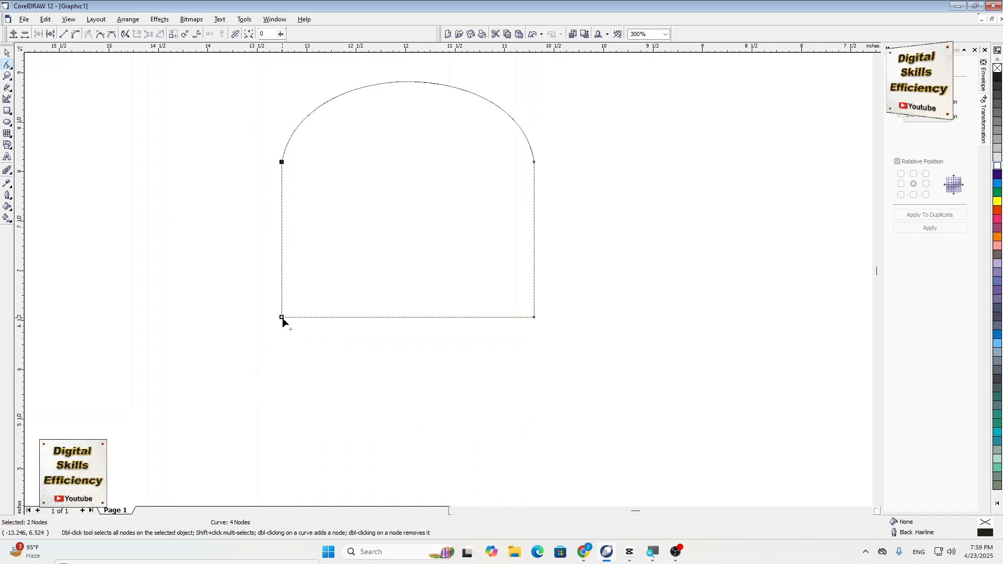
{"action": "left_click_drag", "start_coordinate": [282, 318], "coordinate": [306, 321]}
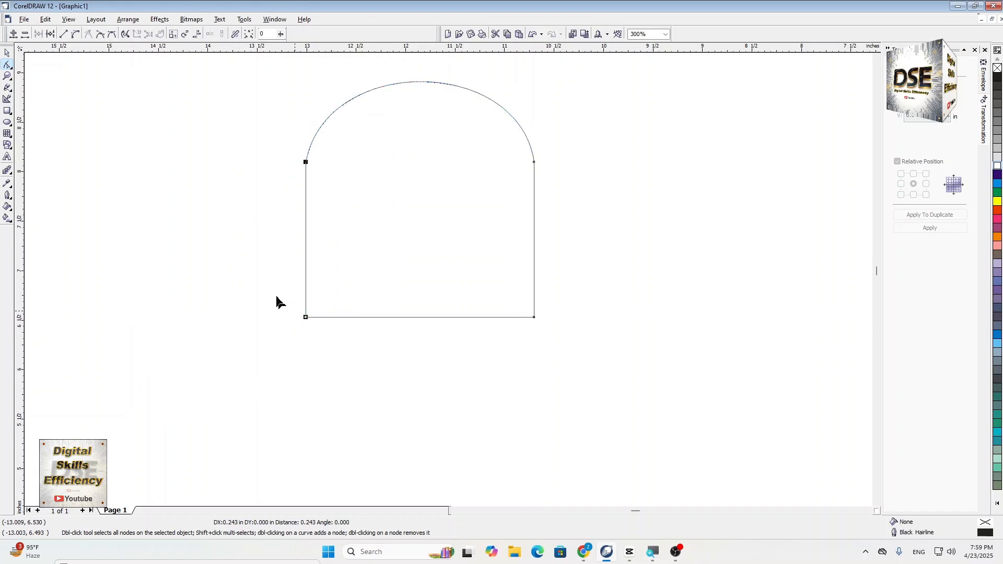
{"action": "left_click", "coordinate": [228, 221]}
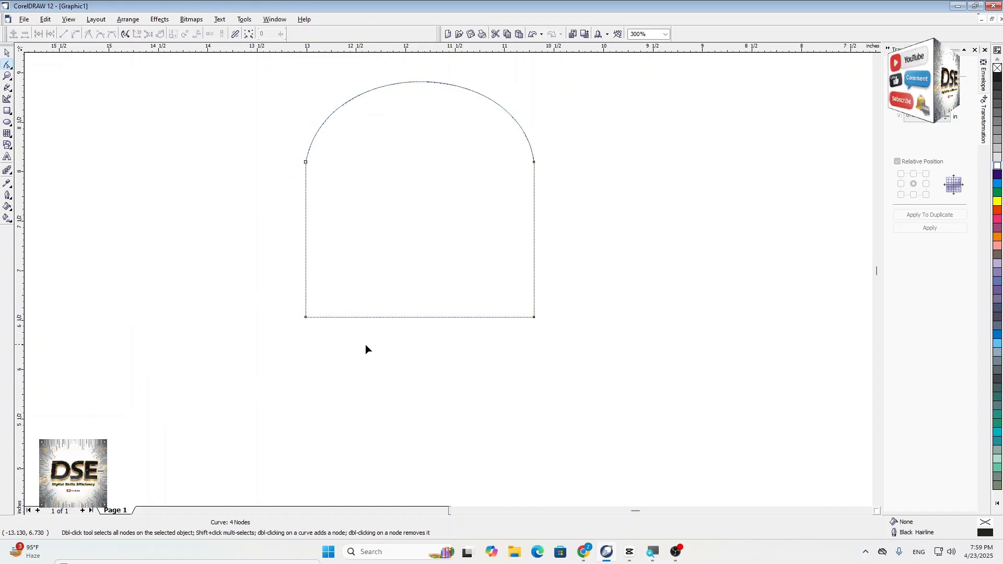
- Add two nodes to the bell's bottom edge, one near each bottom corner
{"action": "scroll", "coordinate": [366, 345], "scroll_direction": "up", "scroll_amount": 2}
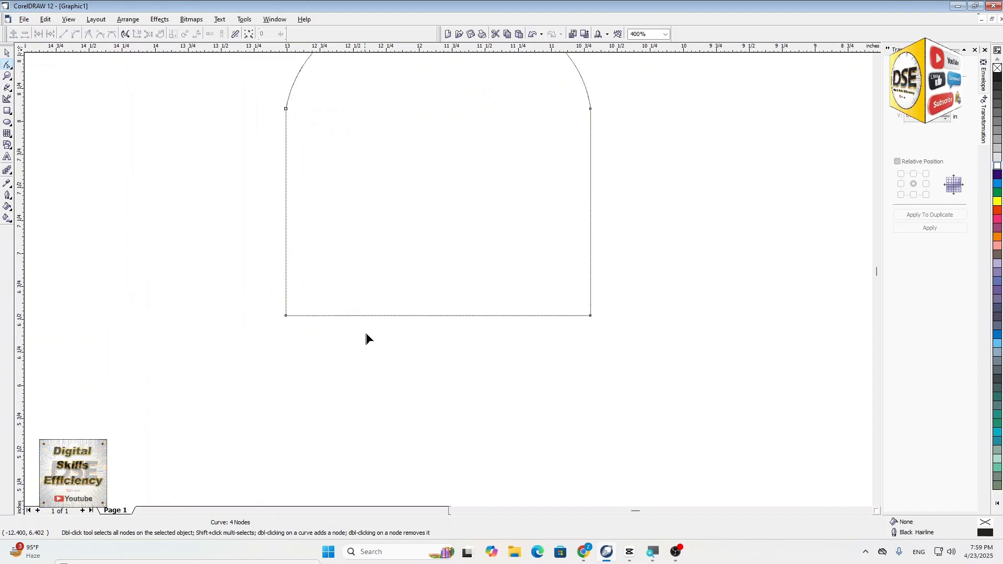
{"action": "scroll", "coordinate": [362, 337], "scroll_direction": "up", "scroll_amount": 1}
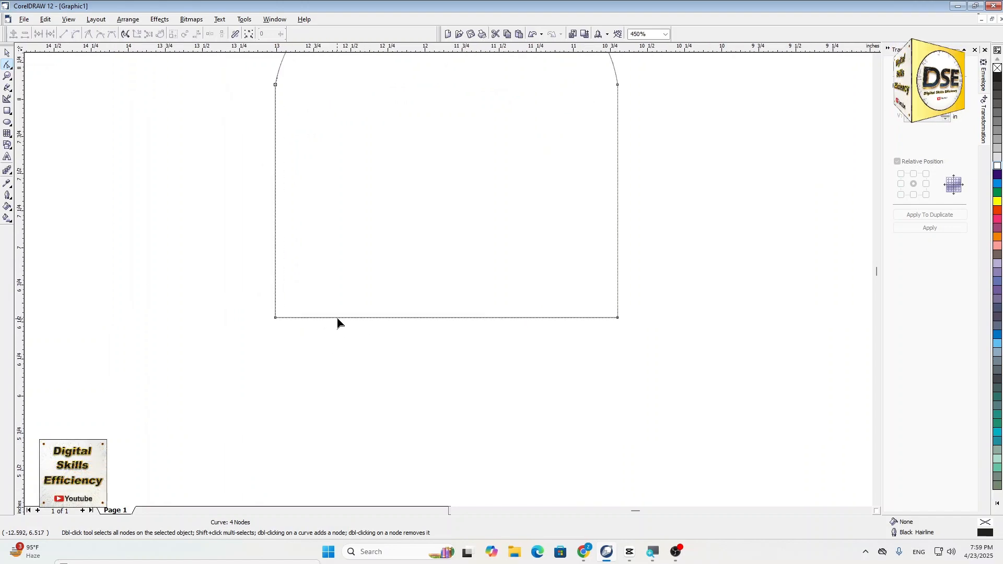
{"action": "double_click", "coordinate": [338, 318]}
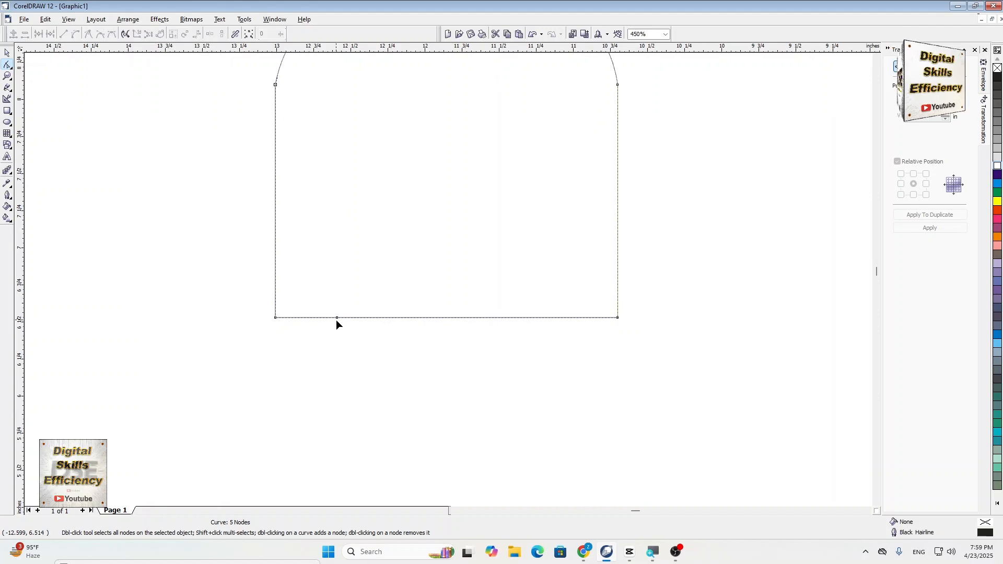
{"action": "double_click", "coordinate": [545, 318]}
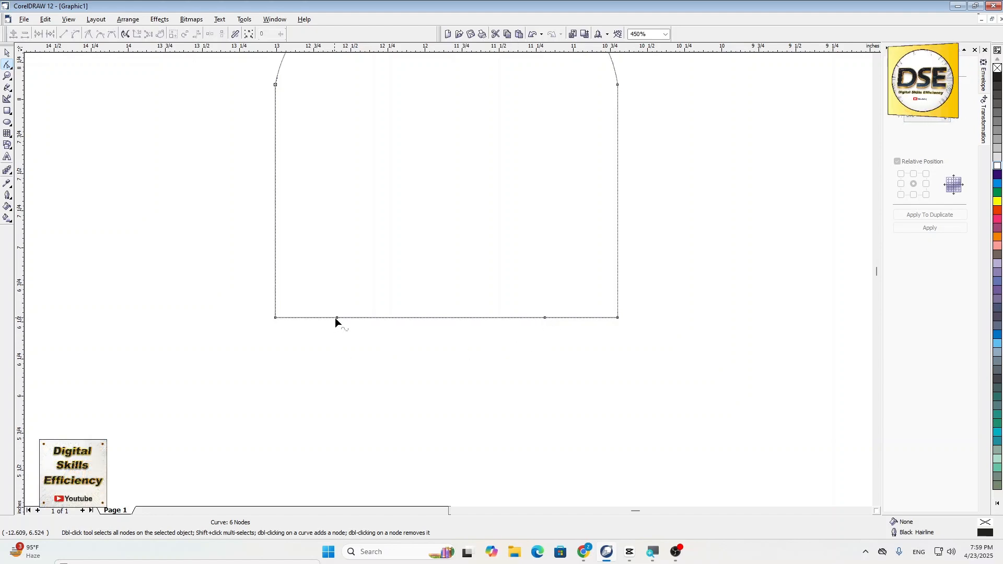
- Move the added nodes outward and down to about (-13.46, 6.21) and (-10.34, 6.21) inches, forming a flared rim
{"action": "left_click_drag", "start_coordinate": [338, 318], "coordinate": [208, 366]}
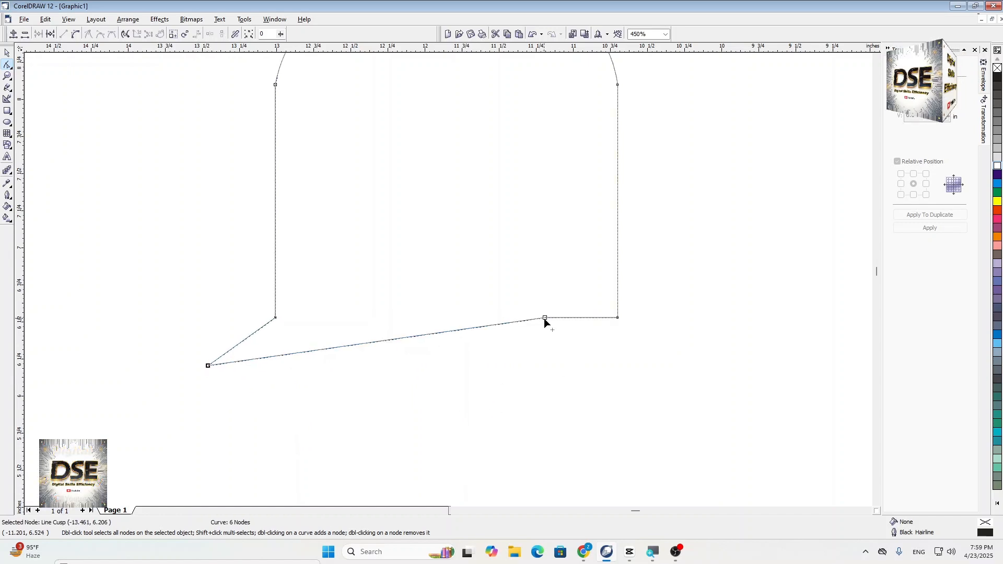
{"action": "left_click_drag", "start_coordinate": [545, 317], "coordinate": [672, 369]}
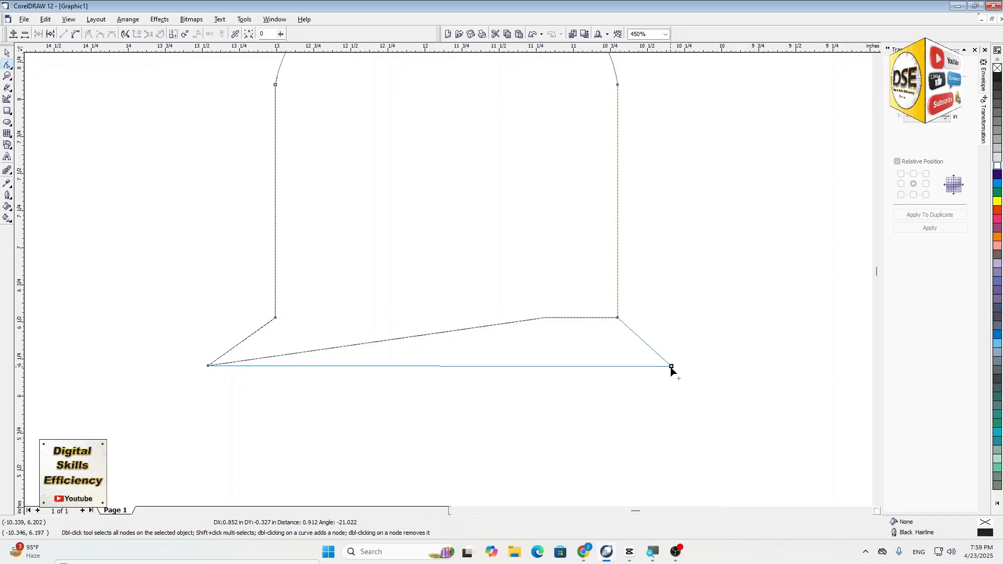
{"action": "left_click_drag", "start_coordinate": [671, 368], "coordinate": [672, 367]}
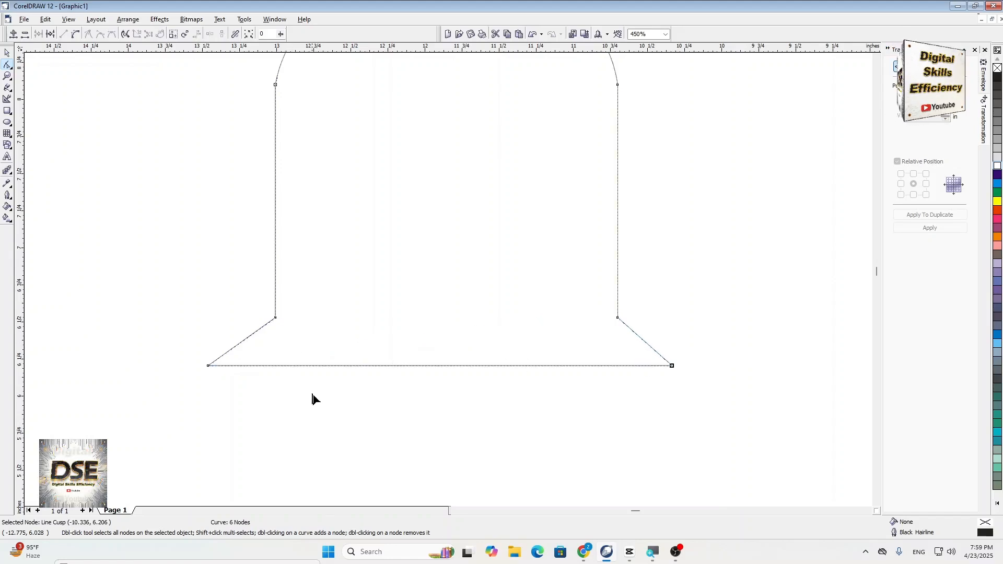
{"action": "scroll", "coordinate": [312, 395], "scroll_direction": "down", "scroll_amount": 1}
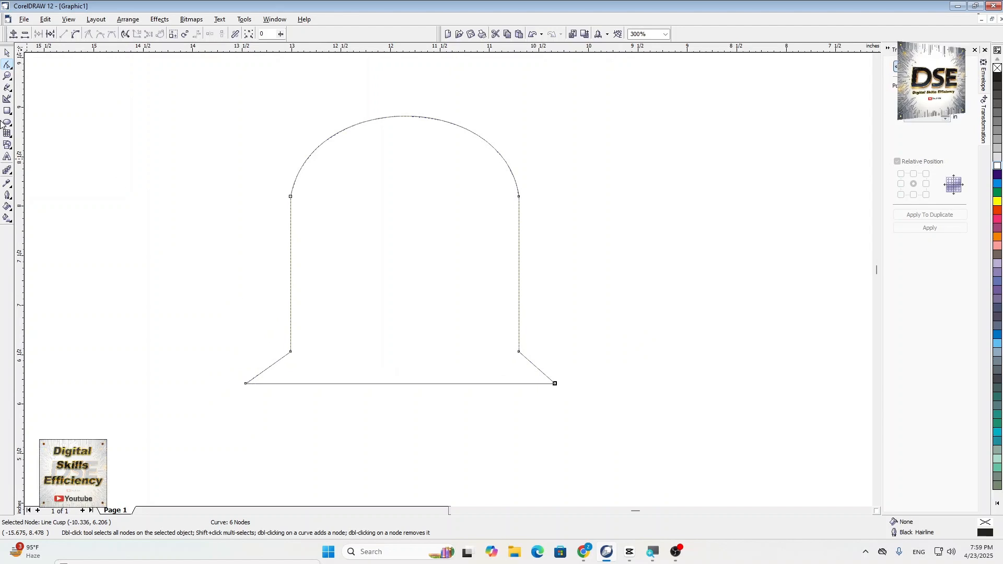
- Draw an ellipse about 0.28 by 0.17 inches and place it across the middle of the bell's bottom edge
{"action": "left_click", "coordinate": [7, 123]}
{"action": "left_click_drag", "start_coordinate": [61, 162], "coordinate": [92, 181]}
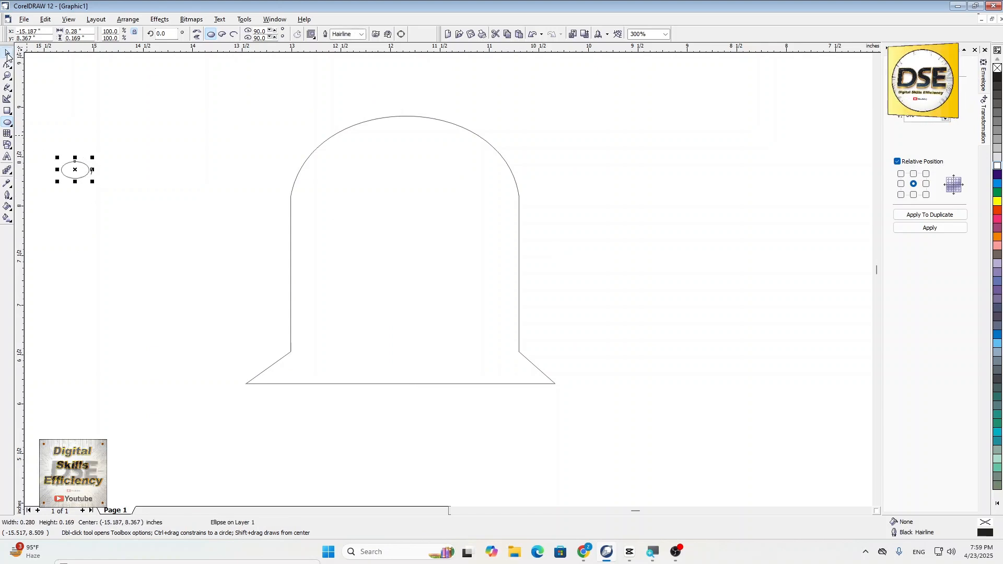
{"action": "left_click", "coordinate": [7, 54]}
{"action": "left_click", "coordinate": [98, 193]}
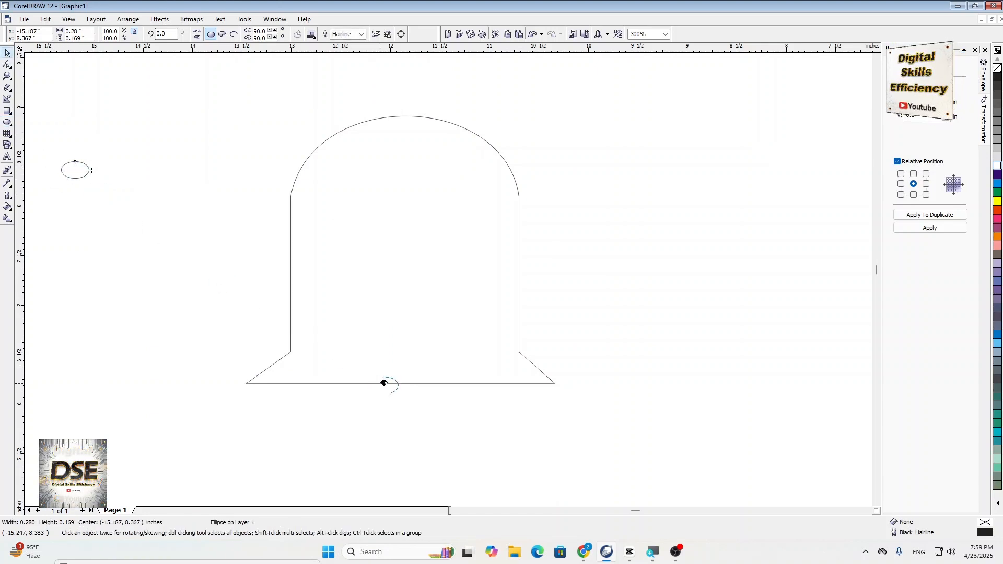
{"action": "left_click_drag", "start_coordinate": [384, 383], "coordinate": [400, 386]}
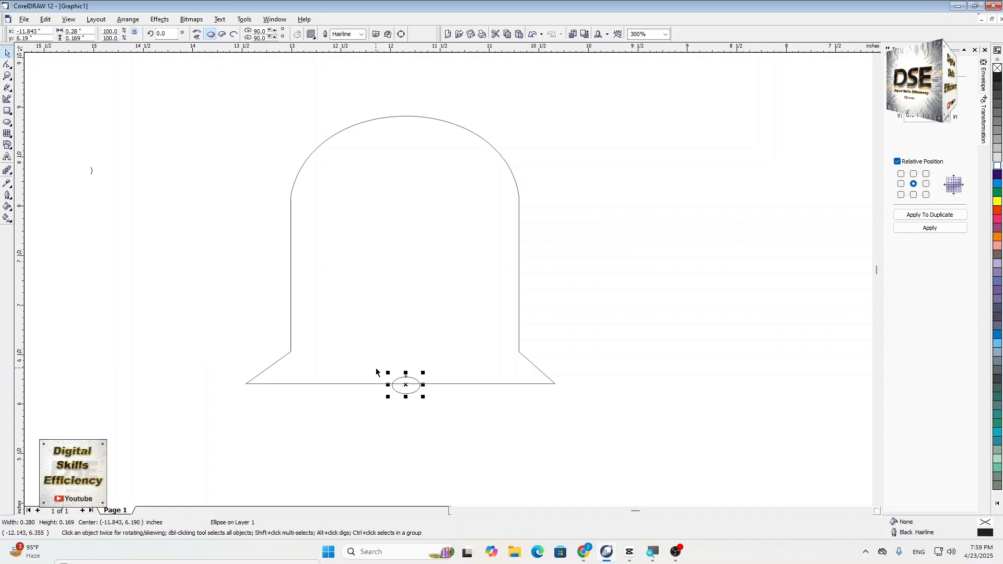
{"action": "left_click", "coordinate": [378, 410]}
- Select the bell outline together with the ellipse and trim away the ellipse's part inside the bell
{"action": "scroll", "coordinate": [406, 390], "scroll_direction": "up", "scroll_amount": 1}
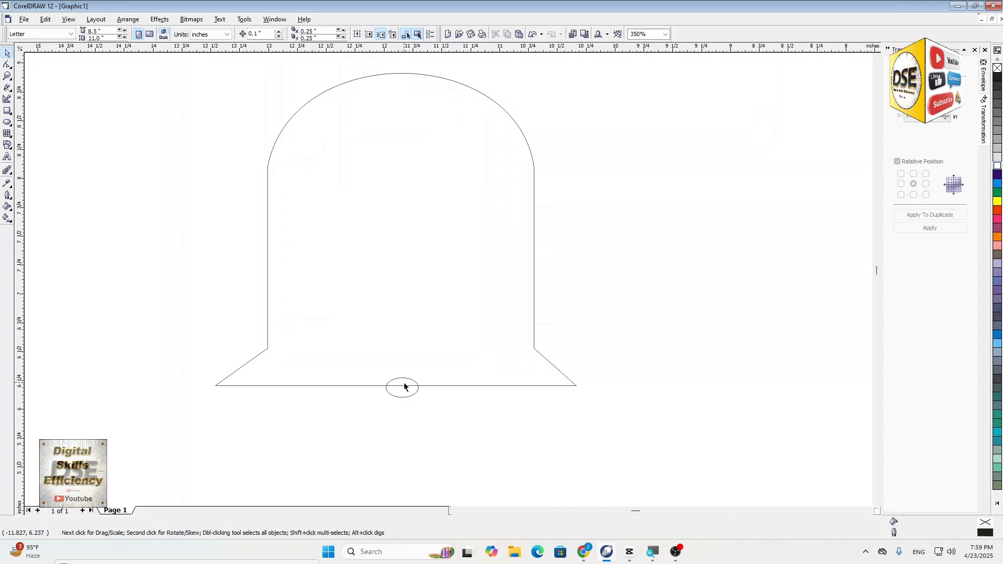
{"action": "left_click", "coordinate": [267, 245]}
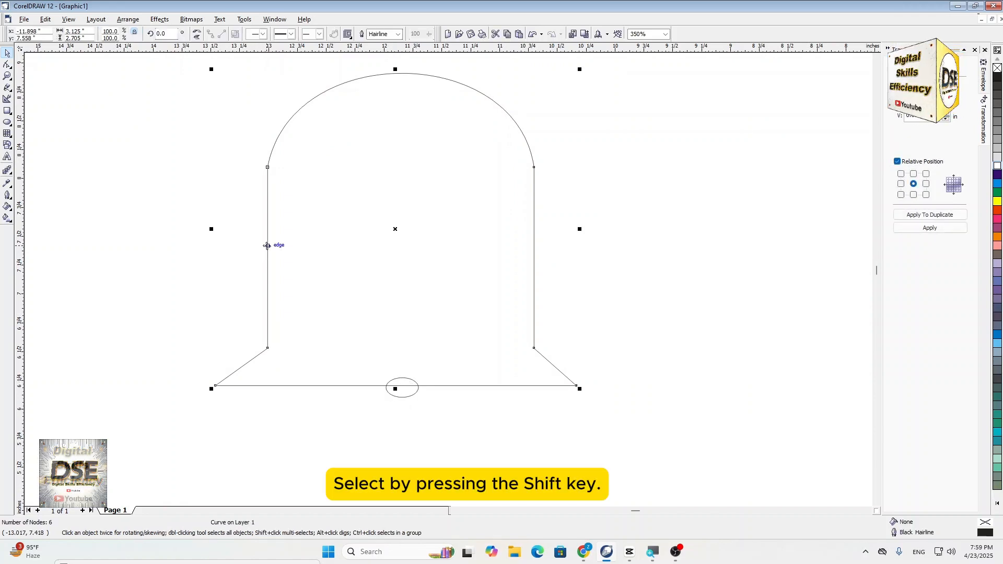
{"action": "left_click", "coordinate": [402, 398], "text": "shift"}
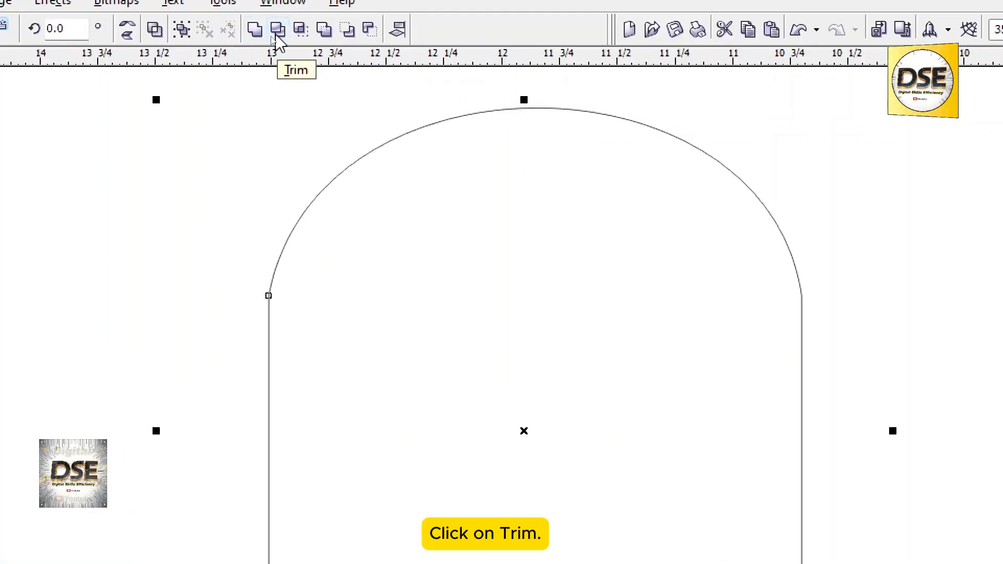
{"action": "left_click", "coordinate": [277, 29]}
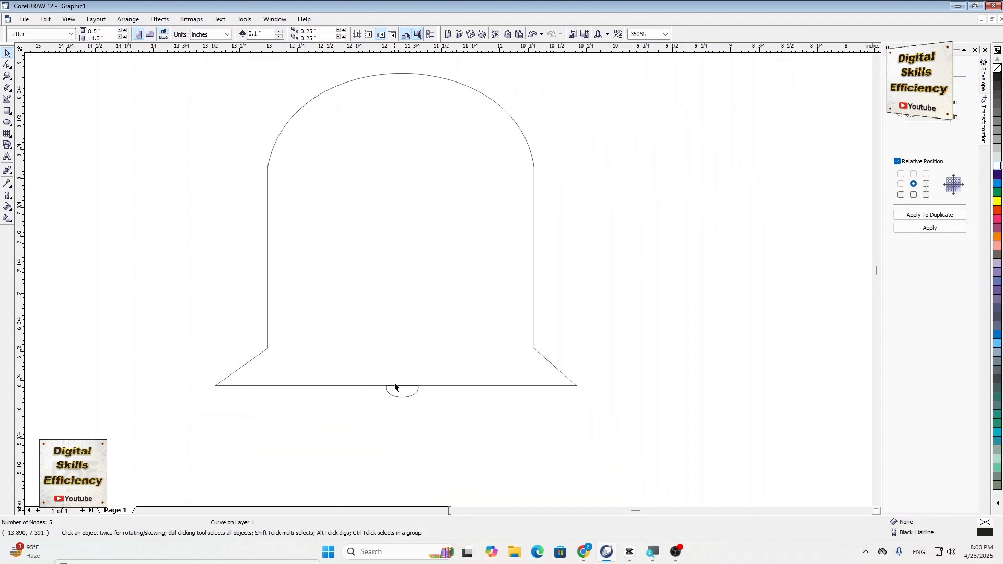
- Draw a small circle about 0.13 by 0.14 inches in the empty area left of the bell's dome
{"action": "scroll", "coordinate": [409, 426], "scroll_direction": "down", "scroll_amount": 1}
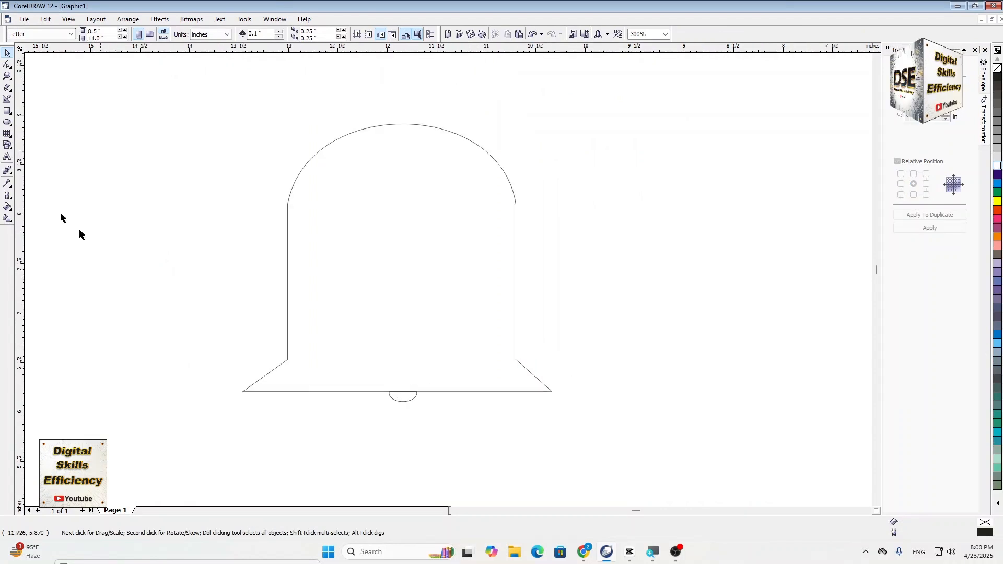
{"action": "left_click", "coordinate": [7, 123]}
{"action": "left_click_drag", "start_coordinate": [191, 136], "coordinate": [205, 149]}
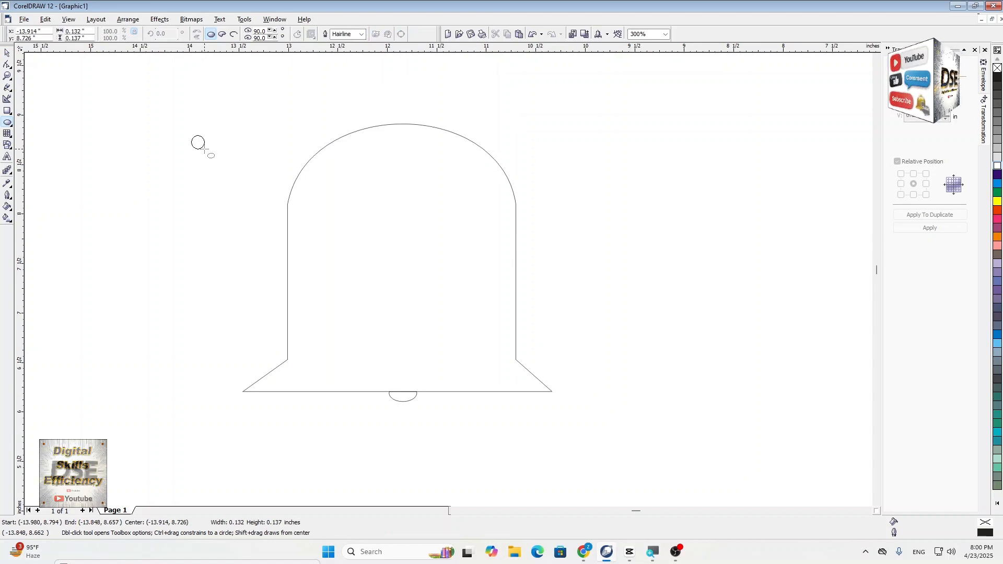
{"action": "left_click", "coordinate": [7, 52]}
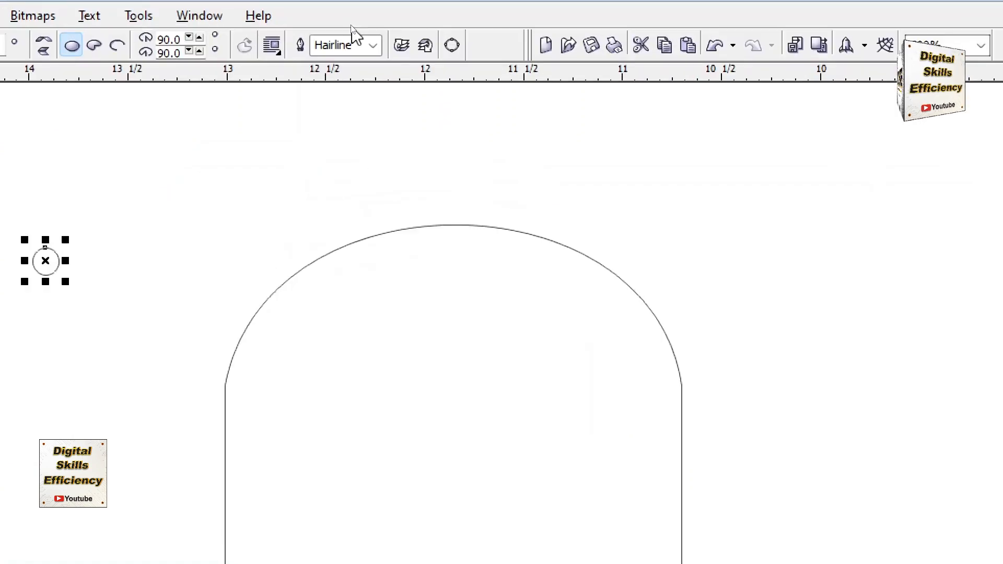
- Set the small circle's outline width to 2.0 pt
{"action": "left_click", "coordinate": [373, 46]}
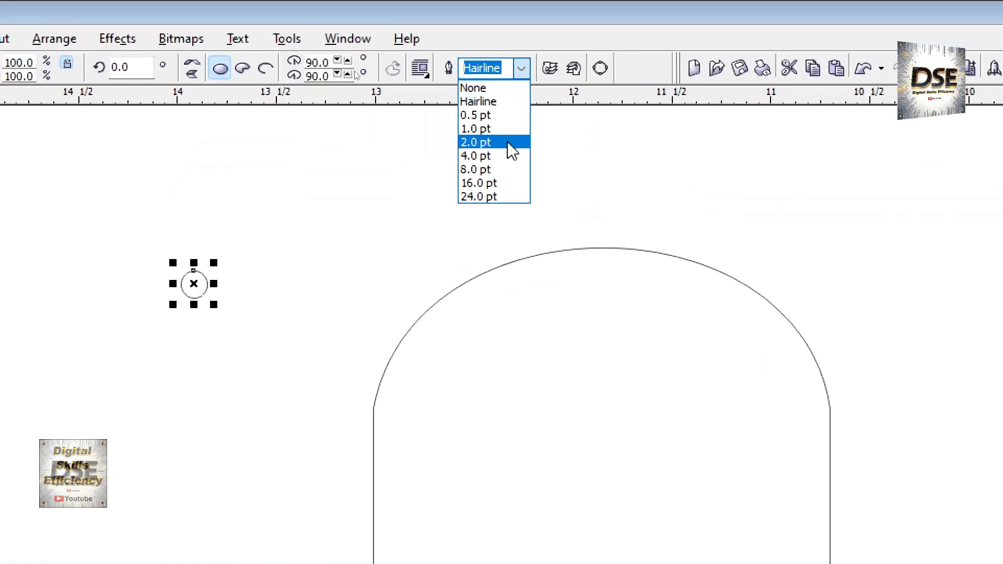
{"action": "left_click", "coordinate": [508, 145]}
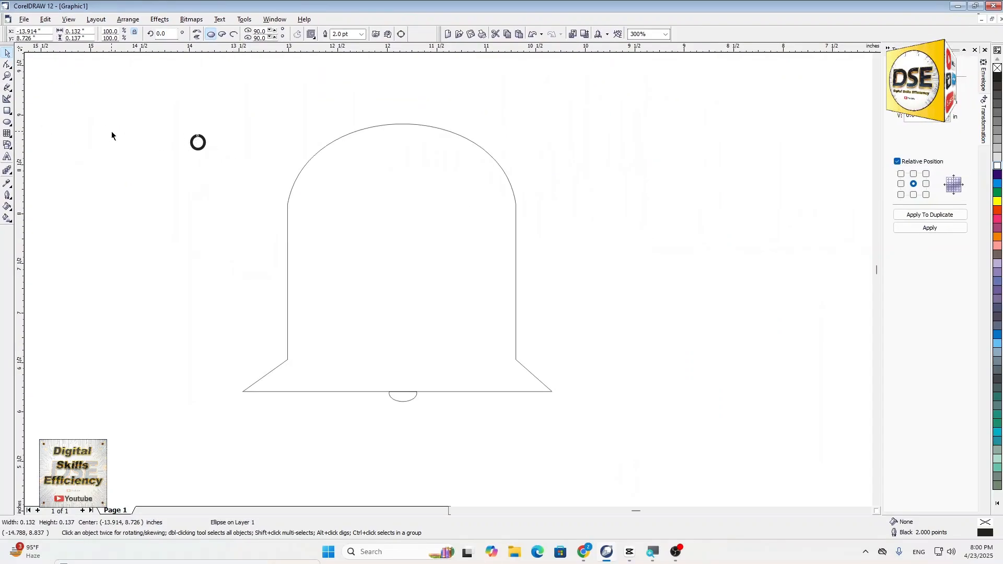
{"action": "left_click", "coordinate": [112, 132]}
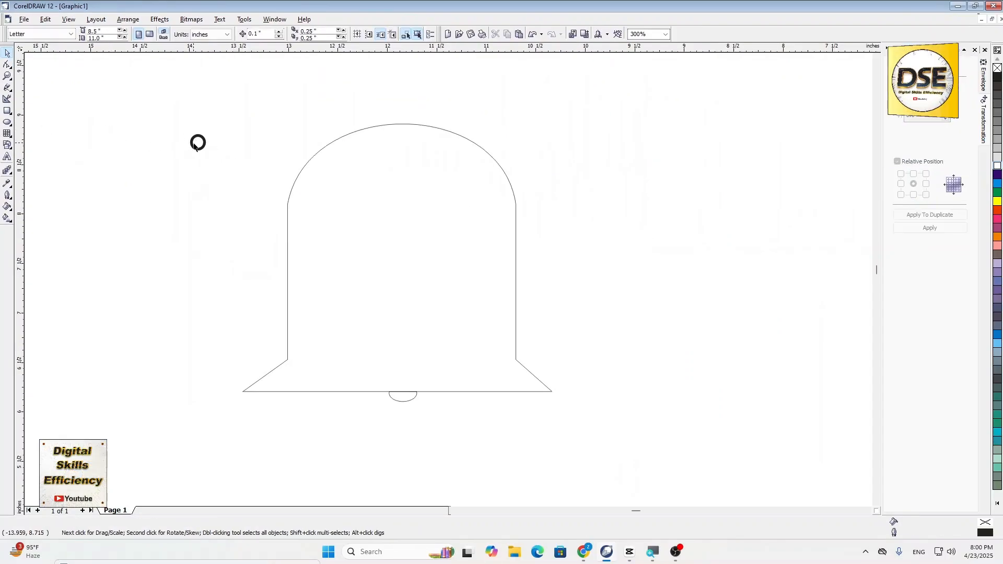
- Move the small circle onto the top of the bell's dome, centred at about (-11.91, 8.96) inches
{"action": "left_click_drag", "start_coordinate": [193, 143], "coordinate": [399, 118]}
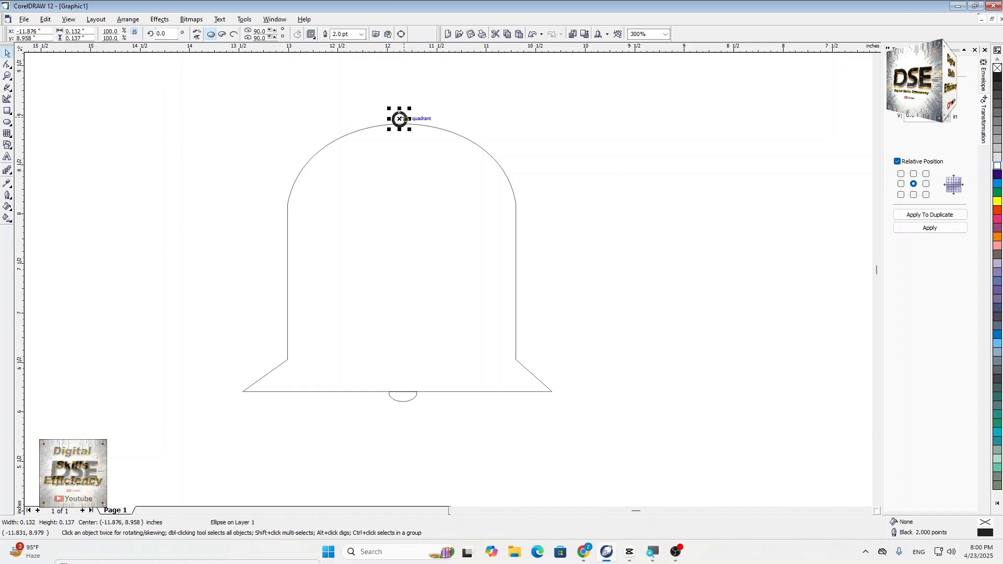
{"action": "scroll", "coordinate": [399, 119], "scroll_direction": "up", "scroll_amount": 1}
{"action": "scroll", "coordinate": [400, 104], "scroll_direction": "up", "scroll_amount": 1}
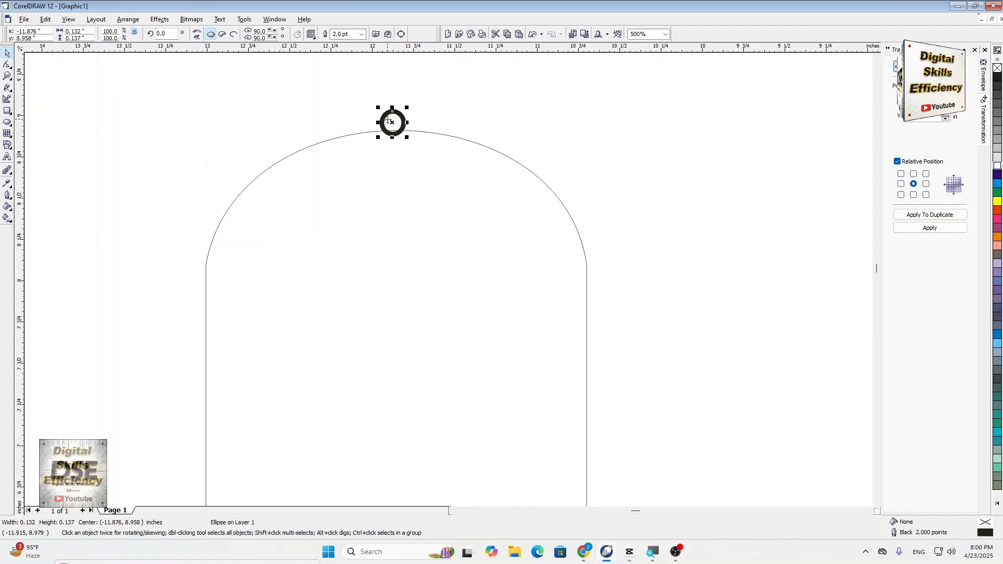
{"action": "left_click_drag", "start_coordinate": [387, 120], "coordinate": [385, 121]}
{"action": "left_click_drag", "start_coordinate": [385, 120], "coordinate": [383, 120]}
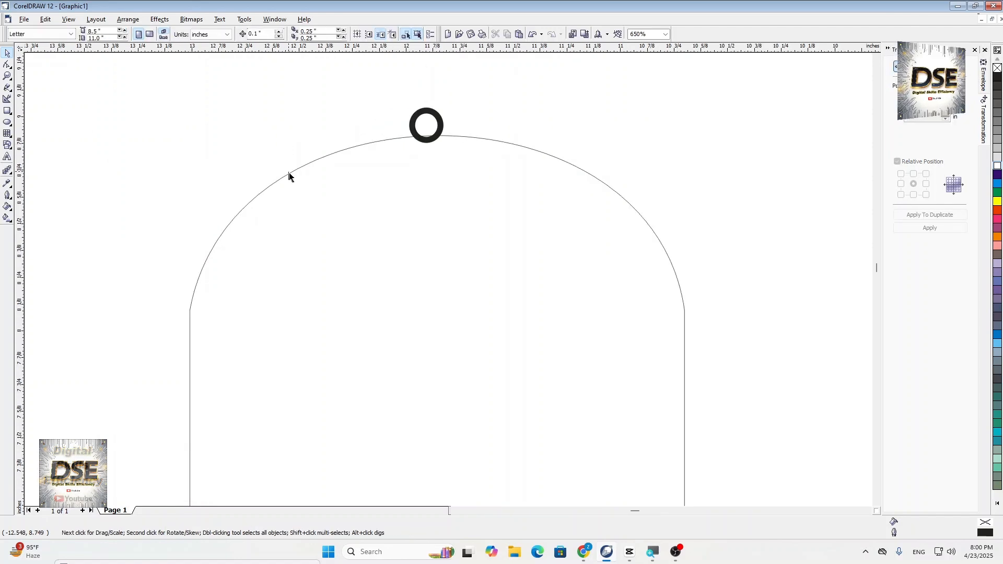
- Select the bell outline together with the small circle and trim away the circle's part inside the dome
{"action": "left_click", "coordinate": [289, 174]}
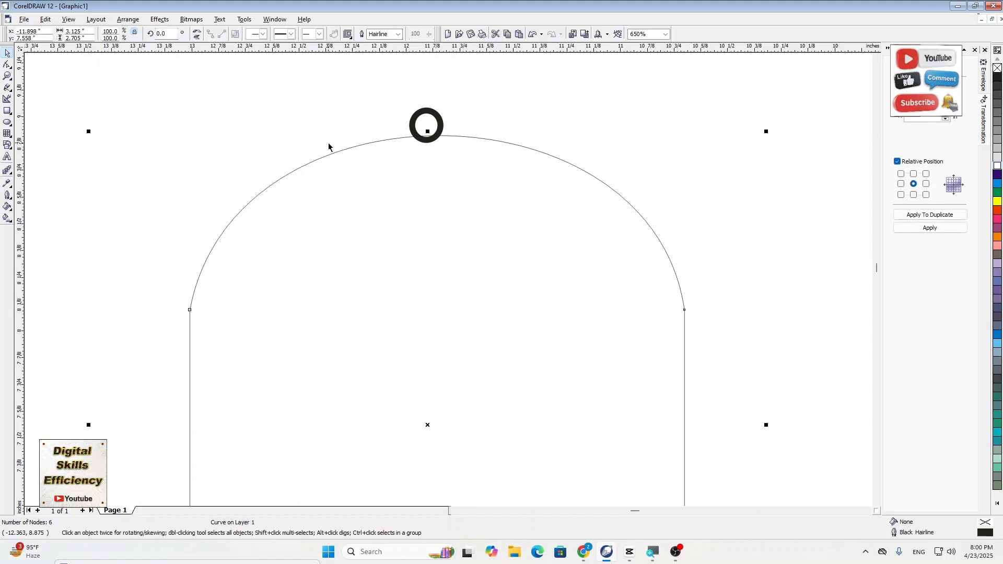
{"action": "left_click", "coordinate": [426, 112], "text": "shift"}
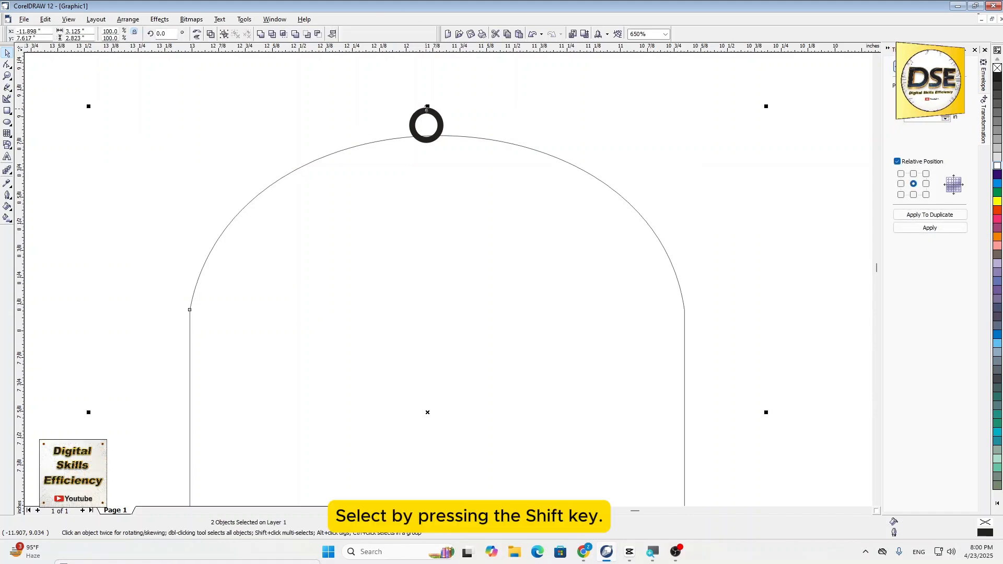
{"action": "left_click", "coordinate": [272, 35]}
{"action": "left_click", "coordinate": [365, 107]}
{"action": "scroll", "coordinate": [365, 107], "scroll_direction": "down", "scroll_amount": 1}
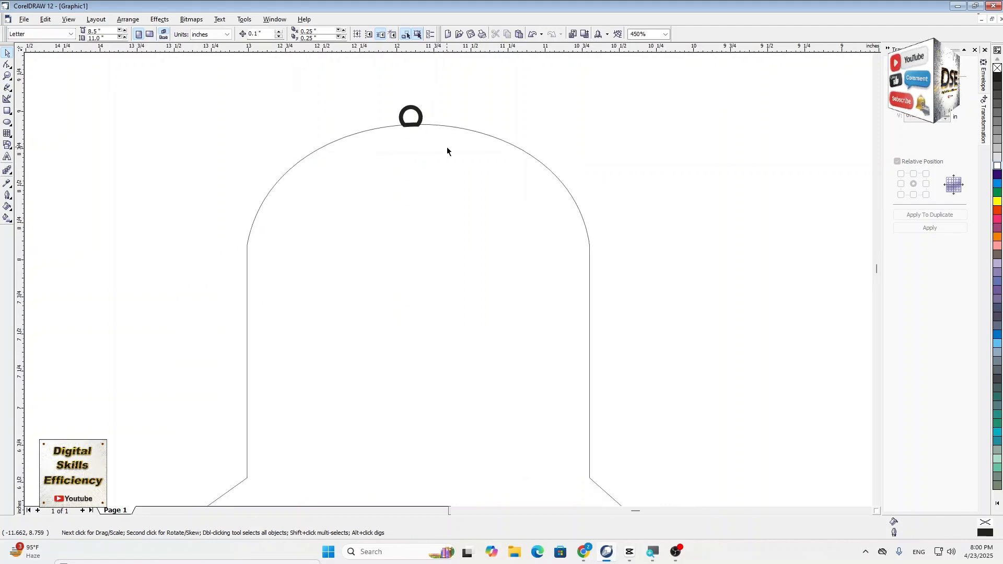
{"action": "scroll", "coordinate": [448, 152], "scroll_direction": "down", "scroll_amount": 3}
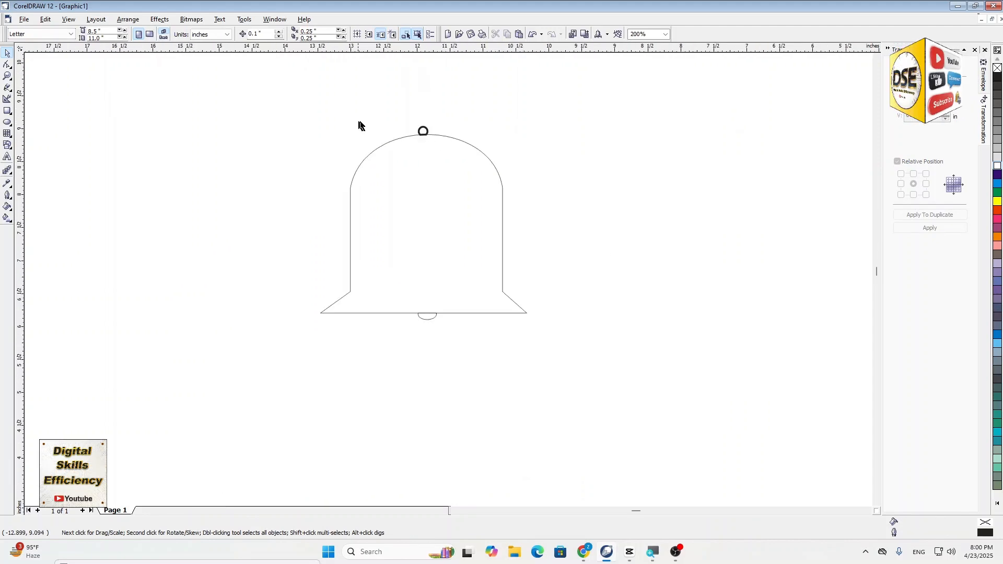
{"action": "scroll", "coordinate": [395, 126], "scroll_direction": "up", "scroll_amount": 5}
{"action": "scroll", "coordinate": [499, 135], "scroll_direction": "down", "scroll_amount": 5}
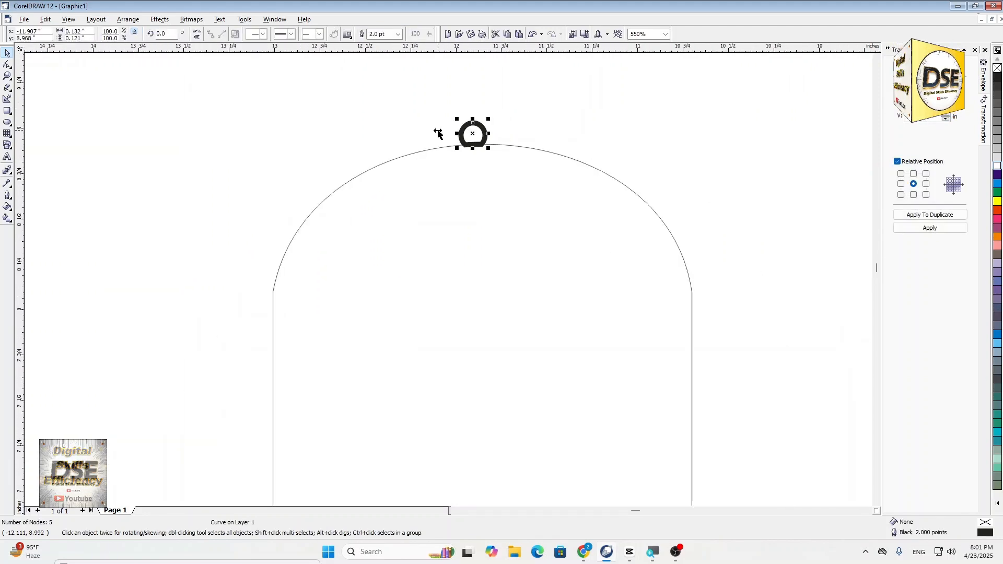
{"action": "scroll", "coordinate": [165, 181], "scroll_direction": "down", "scroll_amount": 2}
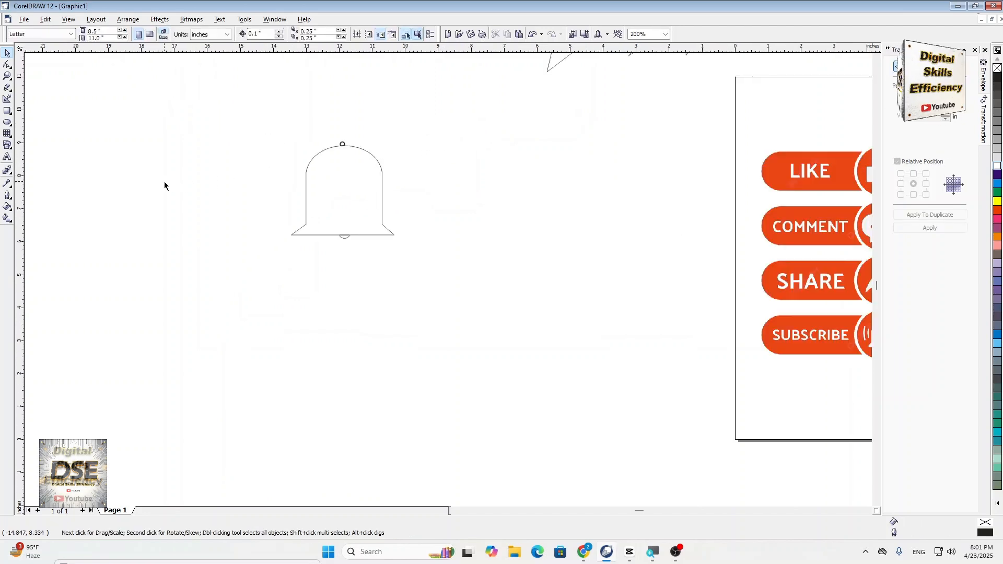
- Draw a tall ellipse about 2.39 by 3.80 inches in the empty area left of the bell
{"action": "scroll", "coordinate": [835, 329], "scroll_direction": "up", "scroll_amount": 3}
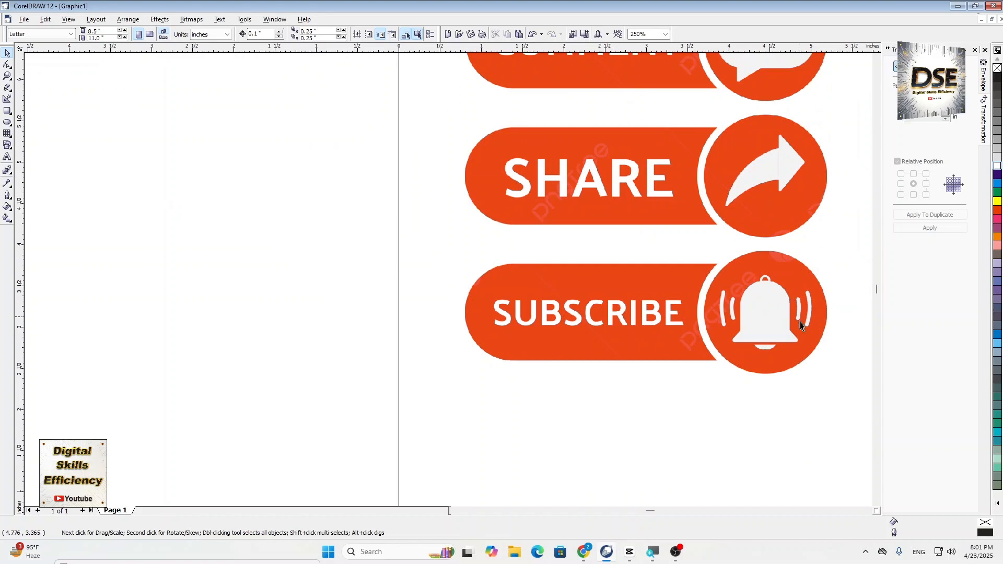
{"action": "scroll", "coordinate": [810, 326], "scroll_direction": "down", "scroll_amount": 3}
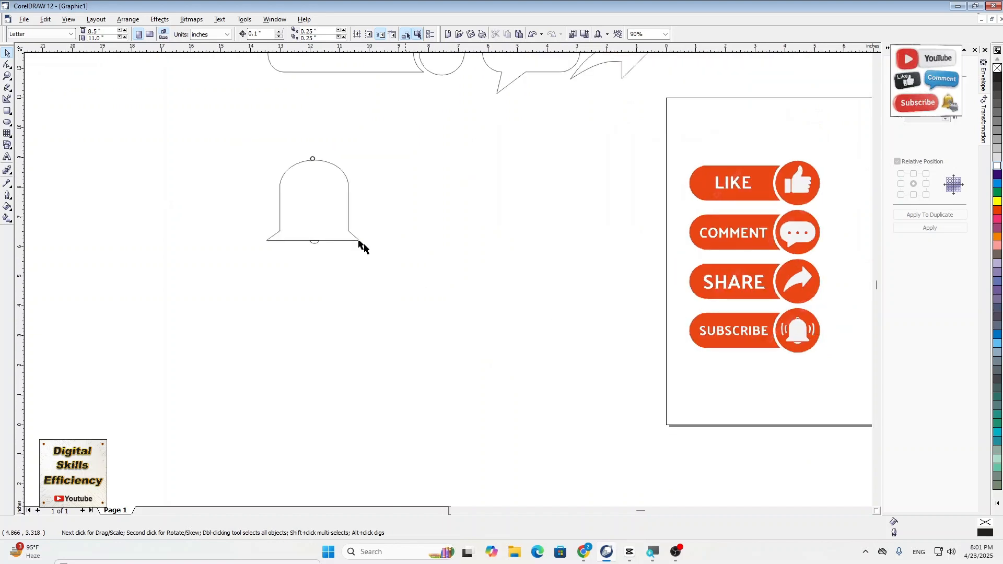
{"action": "left_click", "coordinate": [7, 123]}
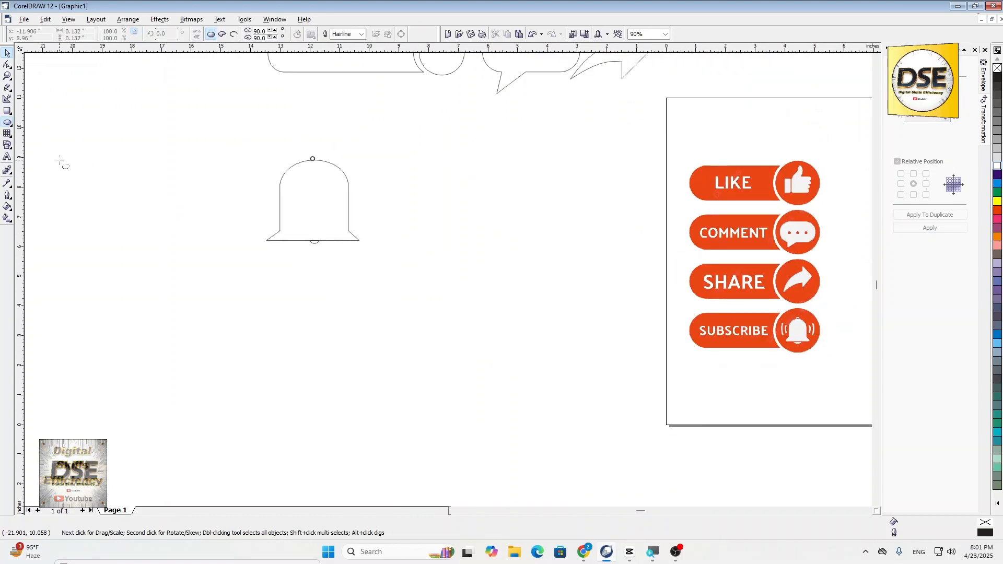
{"action": "mouse_move", "coordinate": [61, 161]}
{"action": "left_mouse_down"}
{"action": "mouse_move", "coordinate": [106, 252]}
{"action": "mouse_move", "coordinate": [130, 273]}
{"action": "left_mouse_up"}
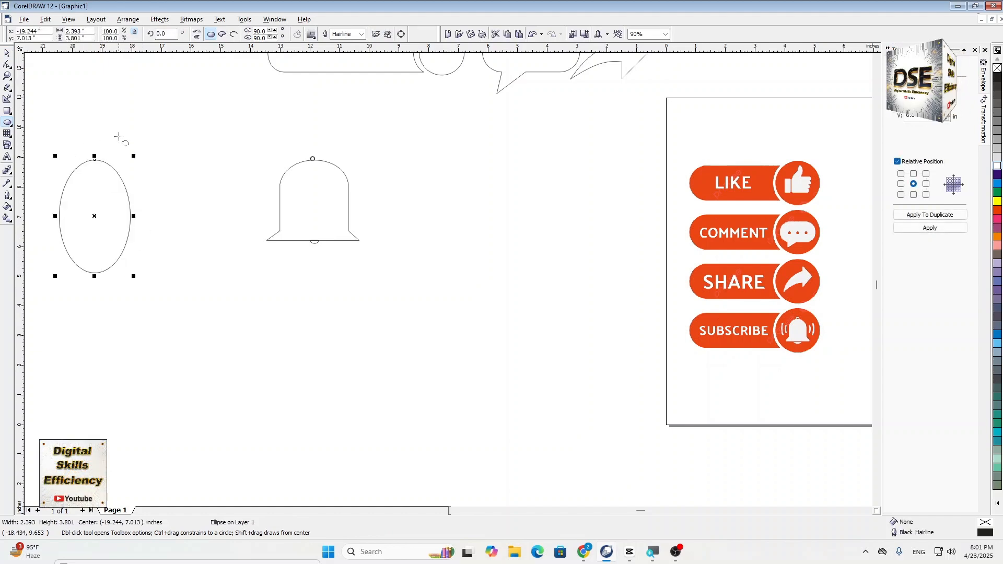
- Draw a looping freehand curve about 5.34 by 3.13 inches above the space between the ellipse and the bell
{"action": "left_click", "coordinate": [7, 54]}
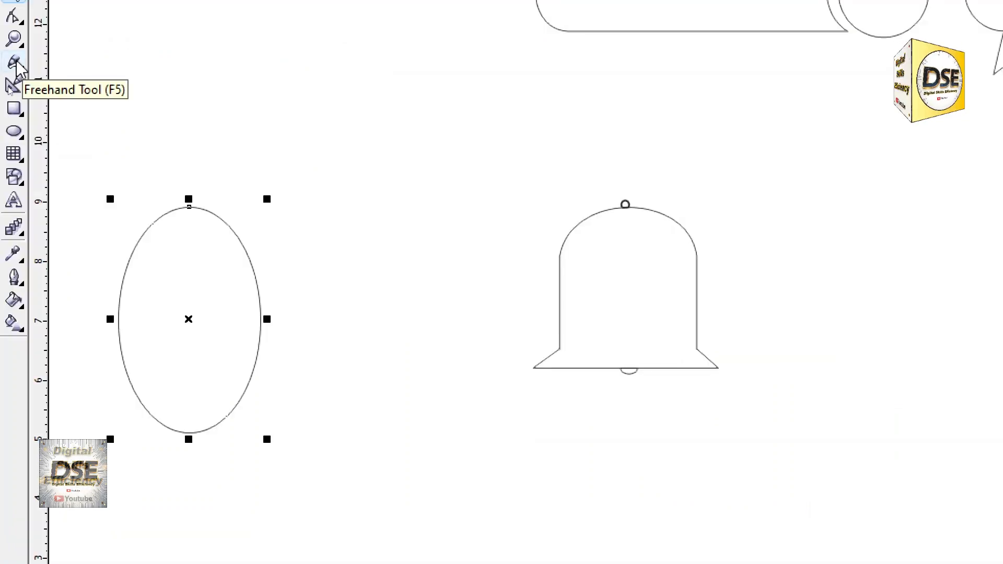
{"action": "left_click", "coordinate": [14, 63]}
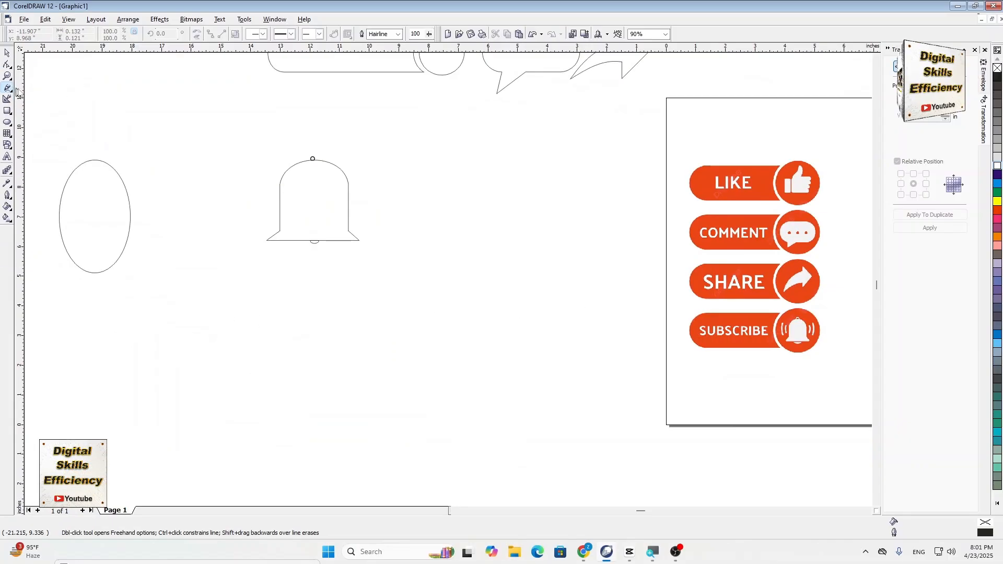
{"action": "mouse_move", "coordinate": [191, 96]}
{"action": "left_mouse_down"}
{"action": "mouse_move", "coordinate": [270, 119]}
{"action": "mouse_move", "coordinate": [304, 76]}
{"action": "left_mouse_up"}
{"action": "mouse_move", "coordinate": [152, 95]}
{"action": "left_mouse_down"}
{"action": "mouse_move", "coordinate": [214, 104]}
{"action": "mouse_move", "coordinate": [225, 152]}
{"action": "mouse_move", "coordinate": [217, 108]}
{"action": "mouse_move", "coordinate": [212, 174]}
{"action": "mouse_move", "coordinate": [151, 148]}
{"action": "mouse_move", "coordinate": [208, 134]}
{"action": "mouse_move", "coordinate": [147, 92]}
{"action": "mouse_move", "coordinate": [185, 121]}
{"action": "left_mouse_up"}
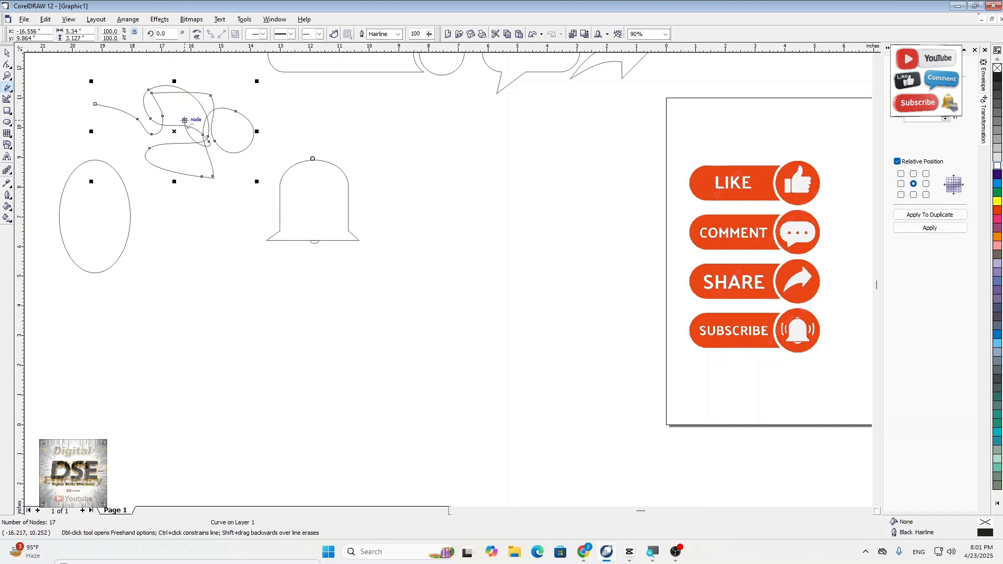